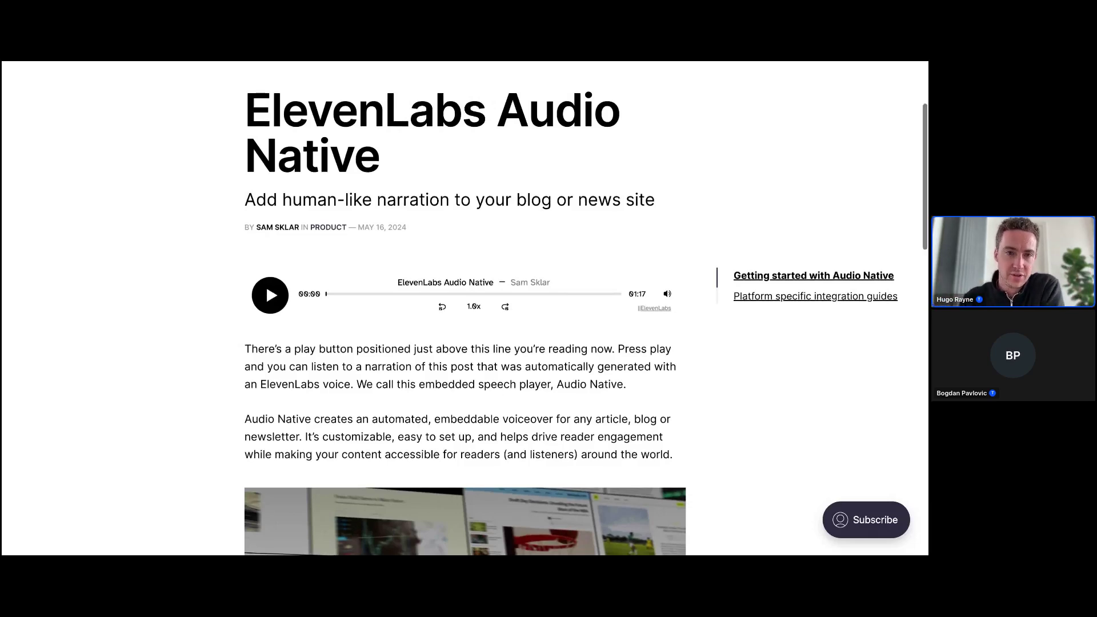
- Read through the ElevenLabs Audio Native blog post, including its getting-started steps and platform specific integration guides
{"action": "scroll", "coordinate": [464, 308], "scroll_direction": "up", "scroll_amount": 3}
{"action": "scroll", "coordinate": [464, 308], "scroll_direction": "down", "scroll_amount": 6}
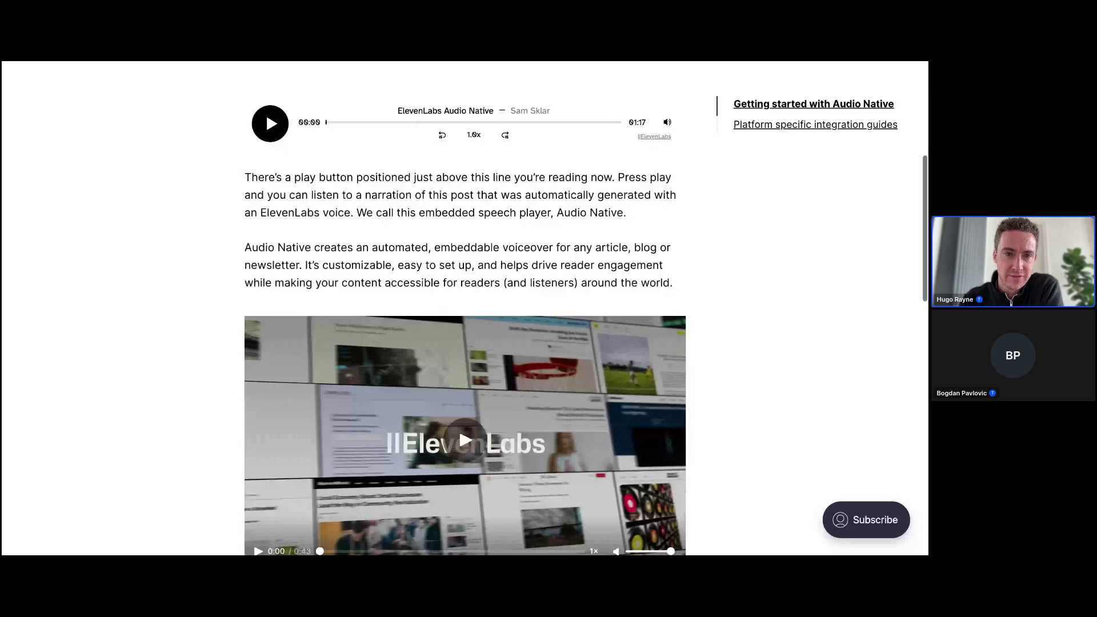
{"action": "scroll", "coordinate": [465, 308], "scroll_direction": "up", "scroll_amount": 5}
{"action": "scroll", "coordinate": [465, 308], "scroll_direction": "down", "scroll_amount": 6}
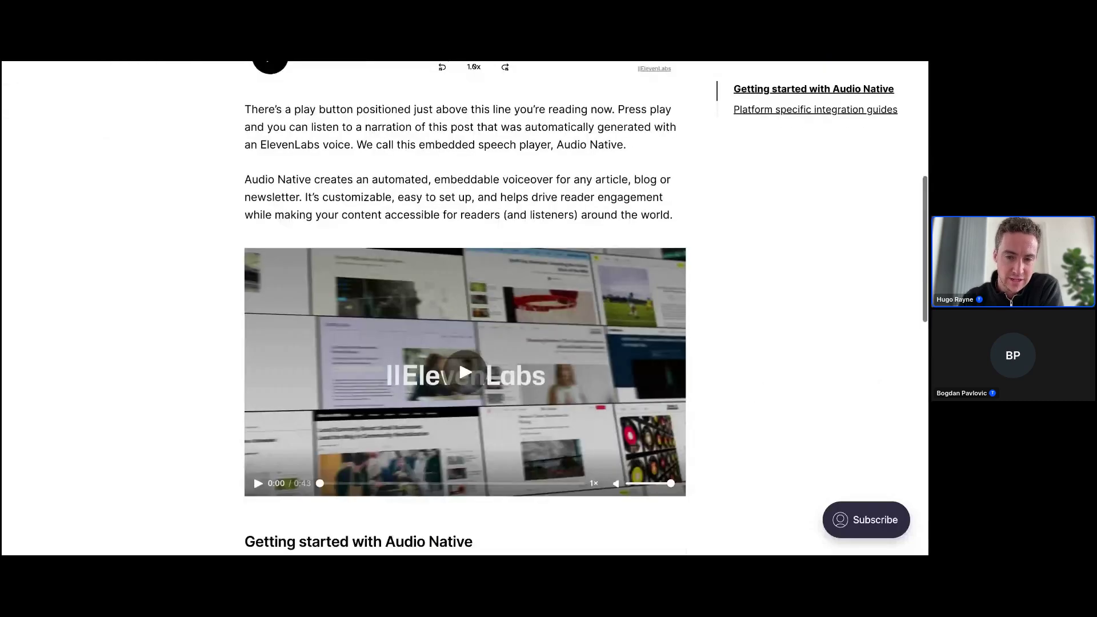
{"action": "scroll", "coordinate": [465, 308], "scroll_direction": "up", "scroll_amount": 6}
{"action": "scroll", "coordinate": [464, 309], "scroll_direction": "down", "scroll_amount": 6}
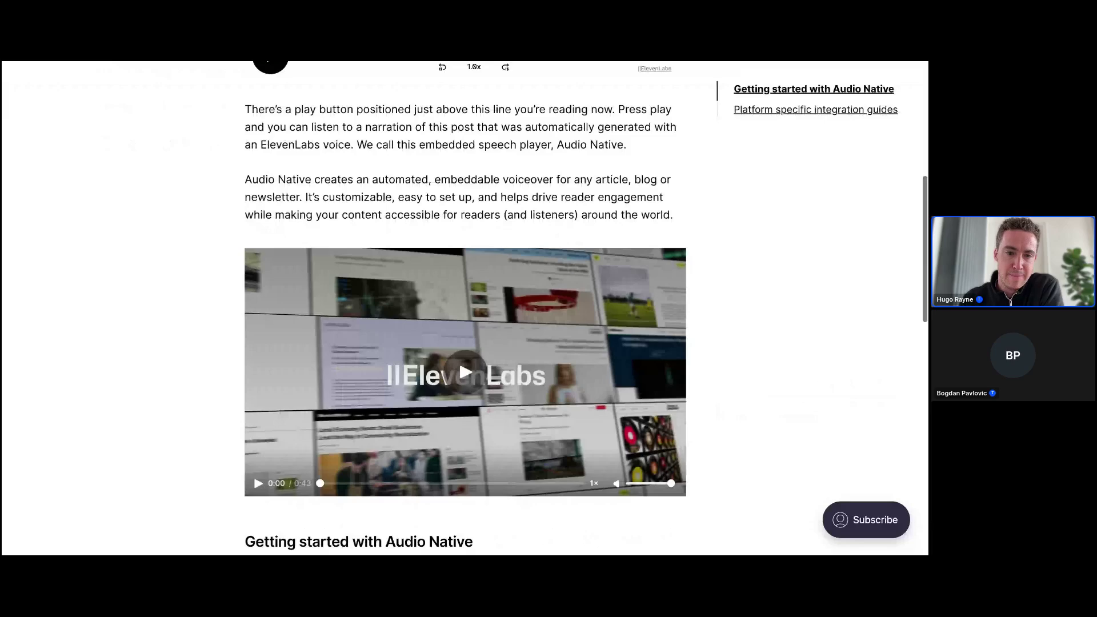
{"action": "scroll", "coordinate": [495, 378], "scroll_direction": "down", "scroll_amount": 9}
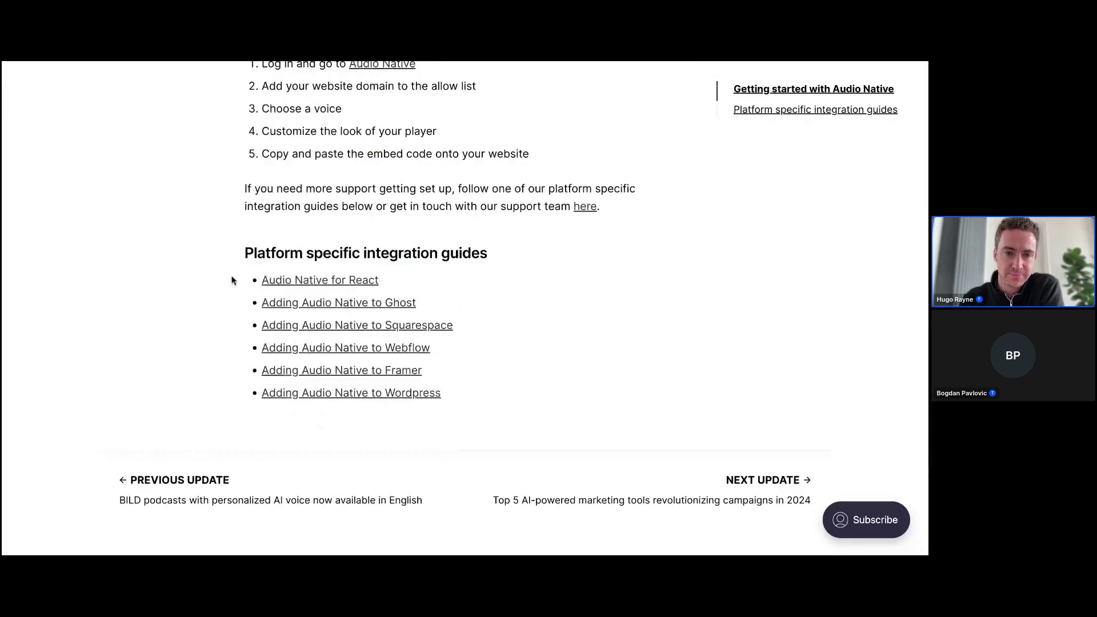
{"action": "scroll", "coordinate": [498, 388], "scroll_direction": "up", "scroll_amount": 1}
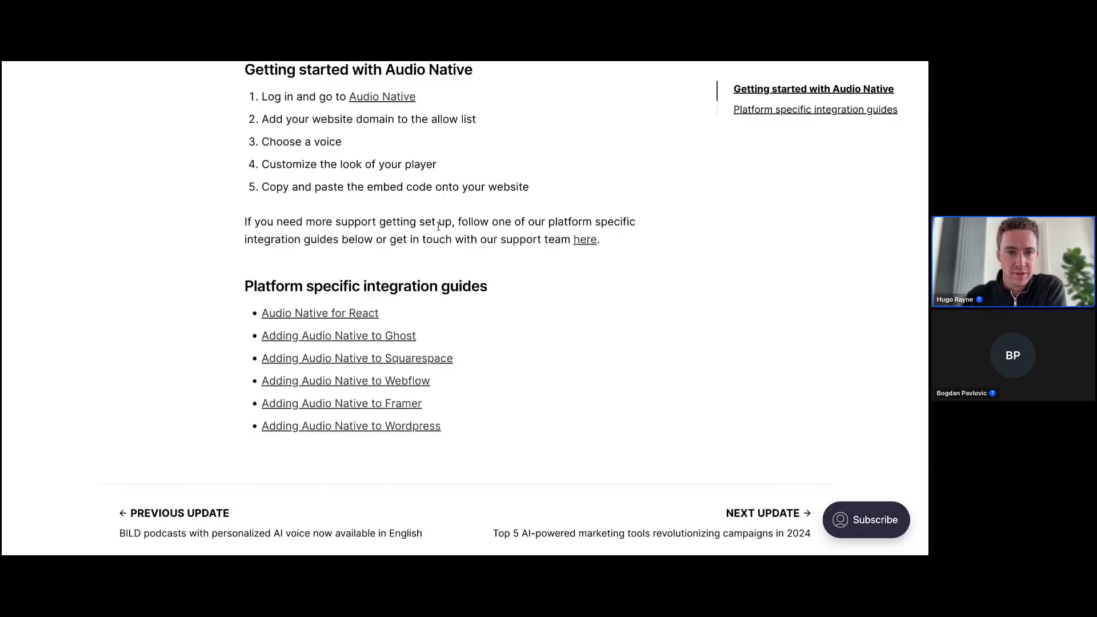
{"action": "scroll", "coordinate": [438, 225], "scroll_direction": "up", "scroll_amount": 1}
{"action": "scroll", "coordinate": [438, 226], "scroll_direction": "up", "scroll_amount": 5}
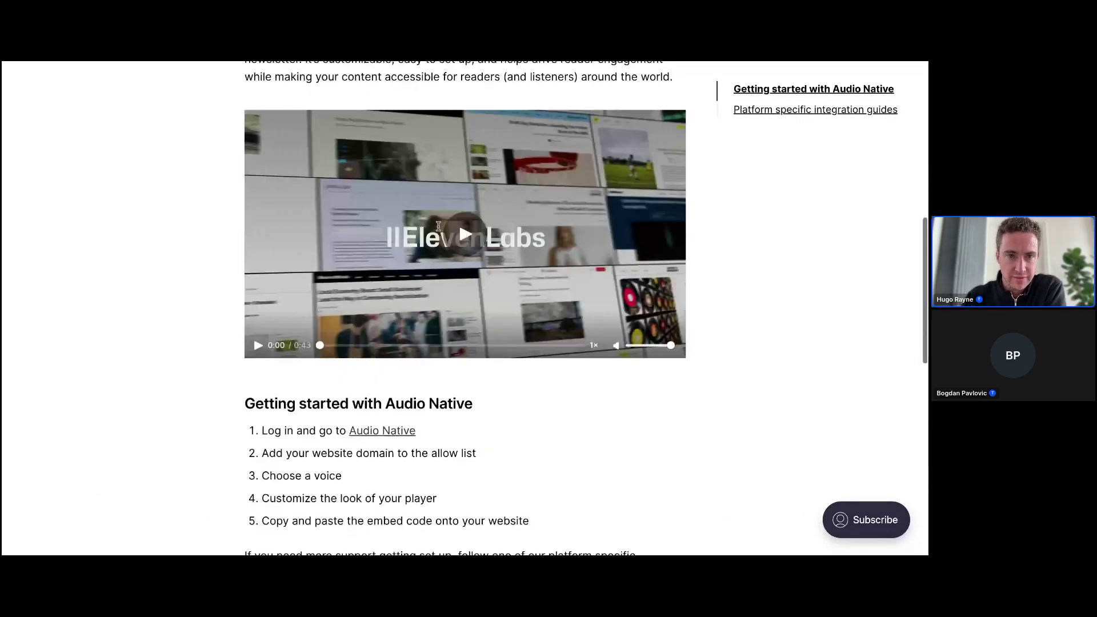
{"action": "scroll", "coordinate": [438, 226], "scroll_direction": "up", "scroll_amount": 8}
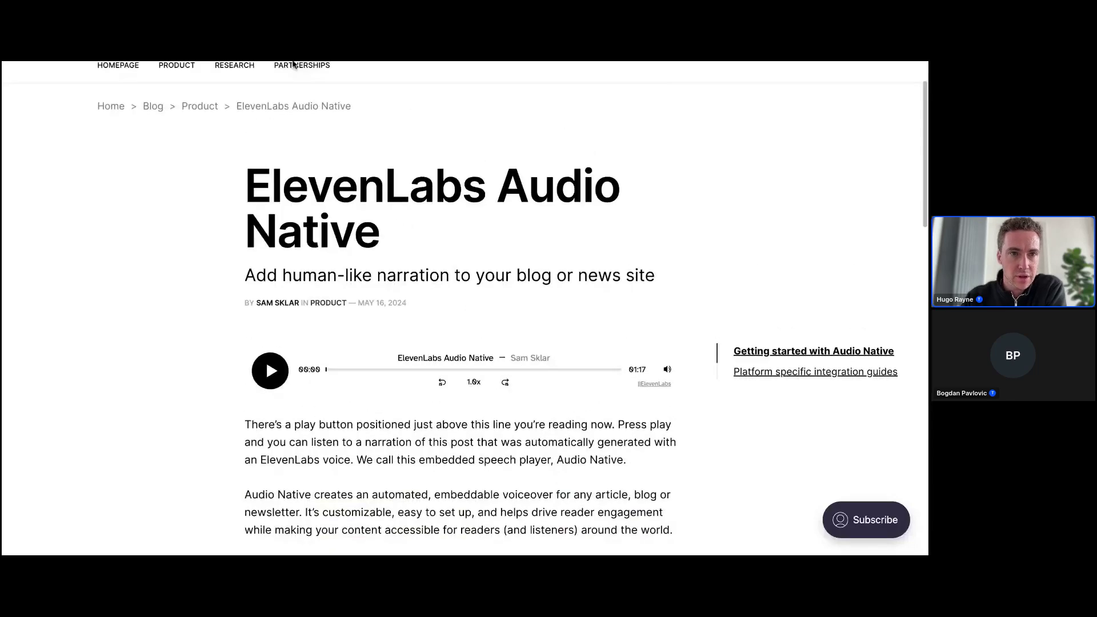
- Switch to the New Yorker article and play a short sample of its embedded audio narration, pausing it after a few seconds
{"action": "key", "text": "ctrl+Tab"}
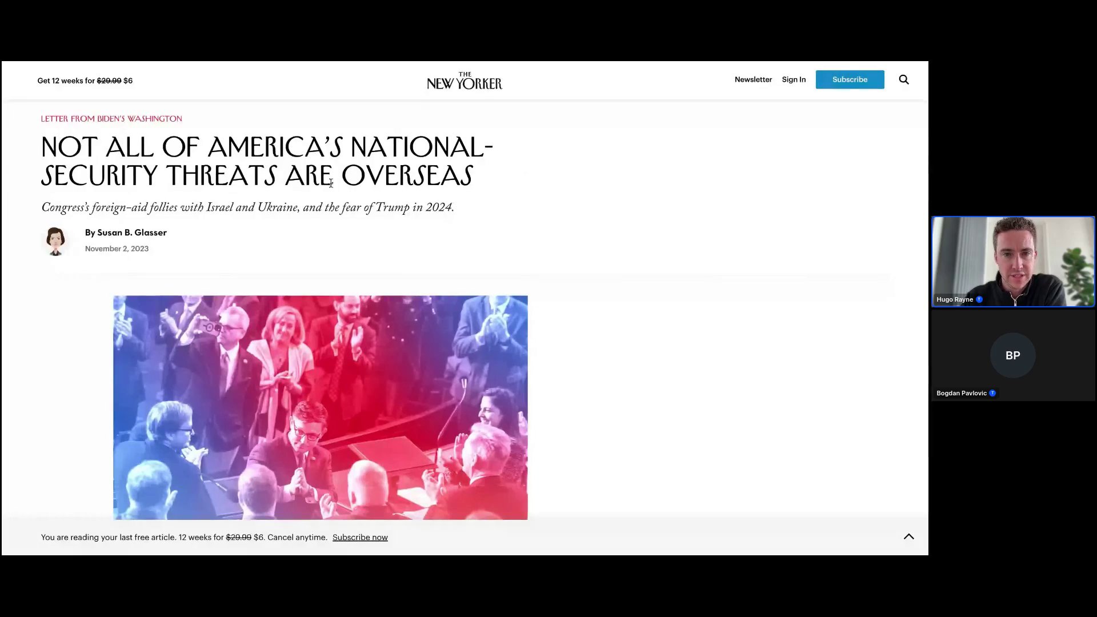
{"action": "scroll", "coordinate": [387, 289], "scroll_direction": "down", "scroll_amount": 3}
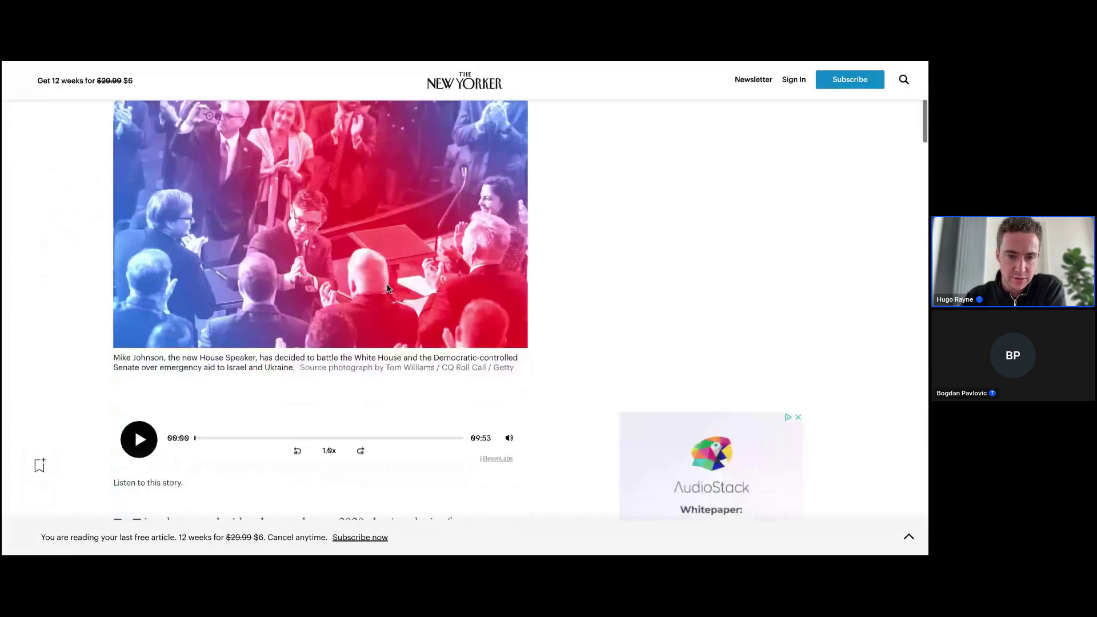
{"action": "scroll", "coordinate": [330, 449], "scroll_direction": "down", "scroll_amount": 1}
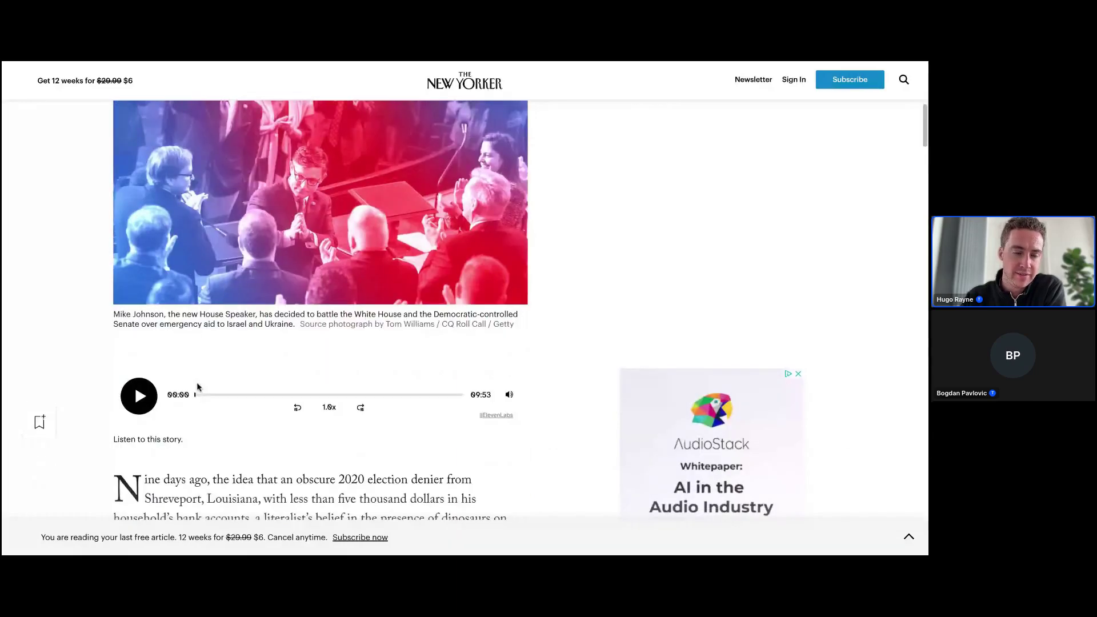
{"action": "left_click", "coordinate": [140, 400]}
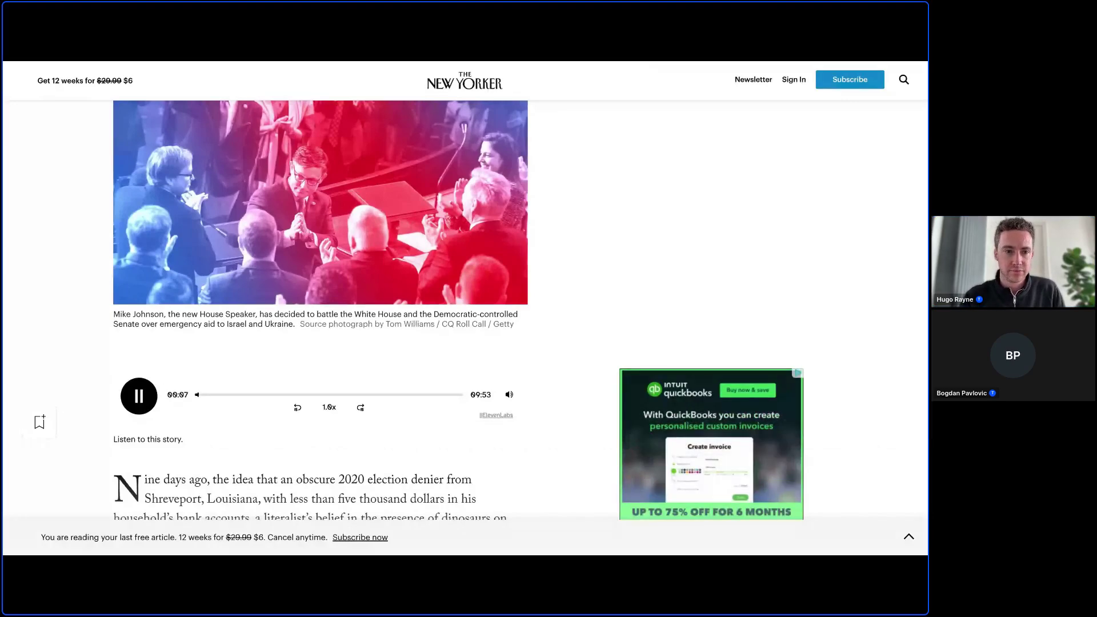
{"action": "left_click", "coordinate": [138, 396]}
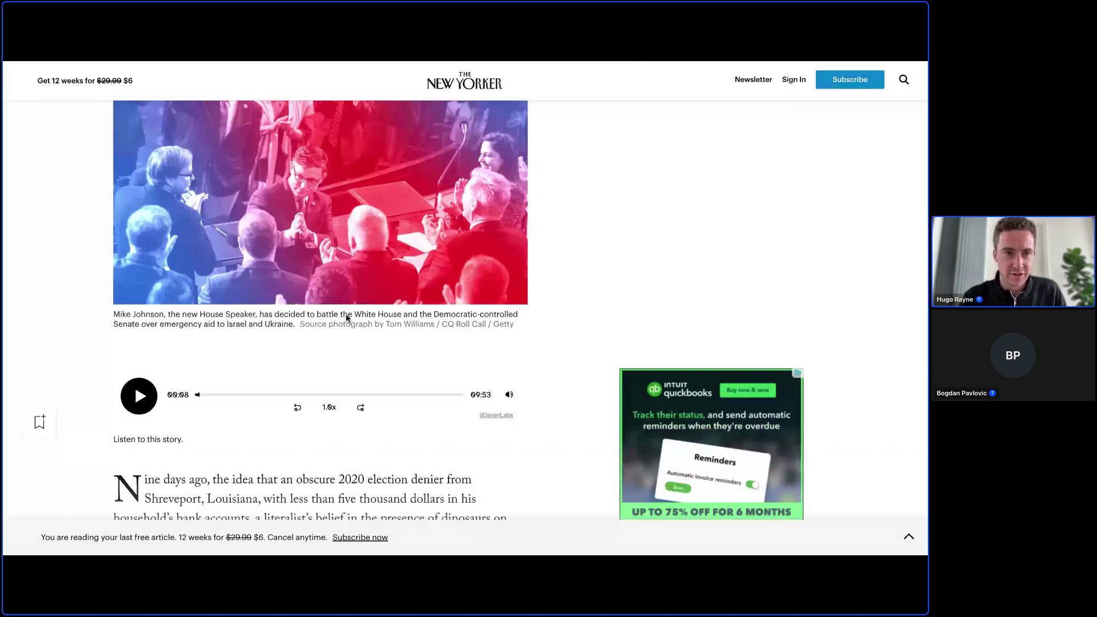
{"action": "scroll", "coordinate": [347, 318], "scroll_direction": "up", "scroll_amount": 3}
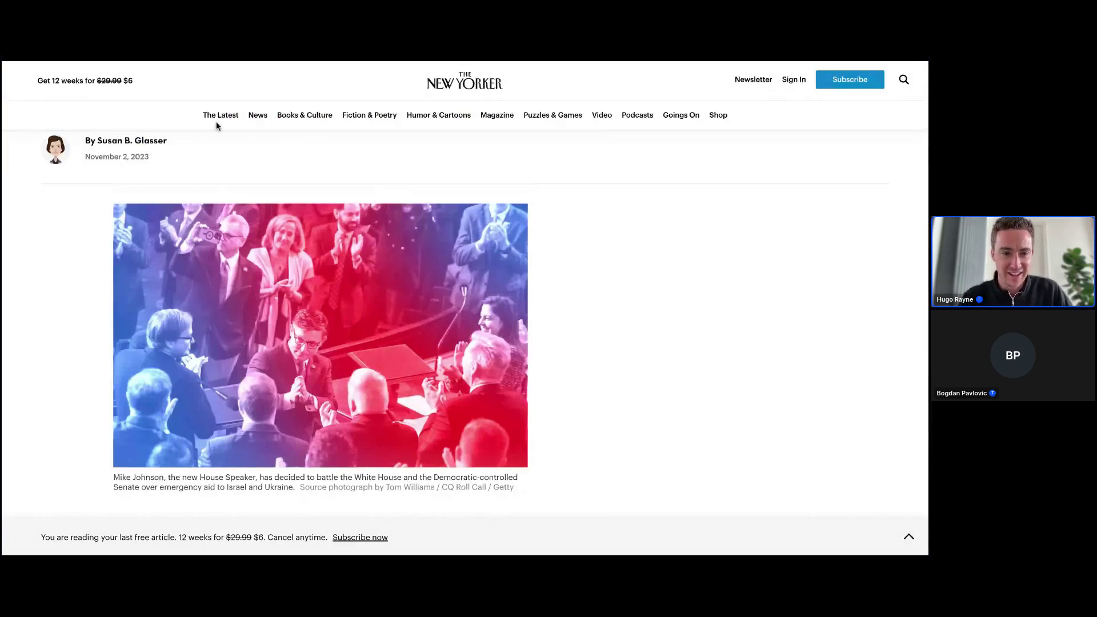
{"action": "scroll", "coordinate": [234, 334], "scroll_direction": "down", "scroll_amount": 1}
{"action": "scroll", "coordinate": [234, 333], "scroll_direction": "up", "scroll_amount": 5}
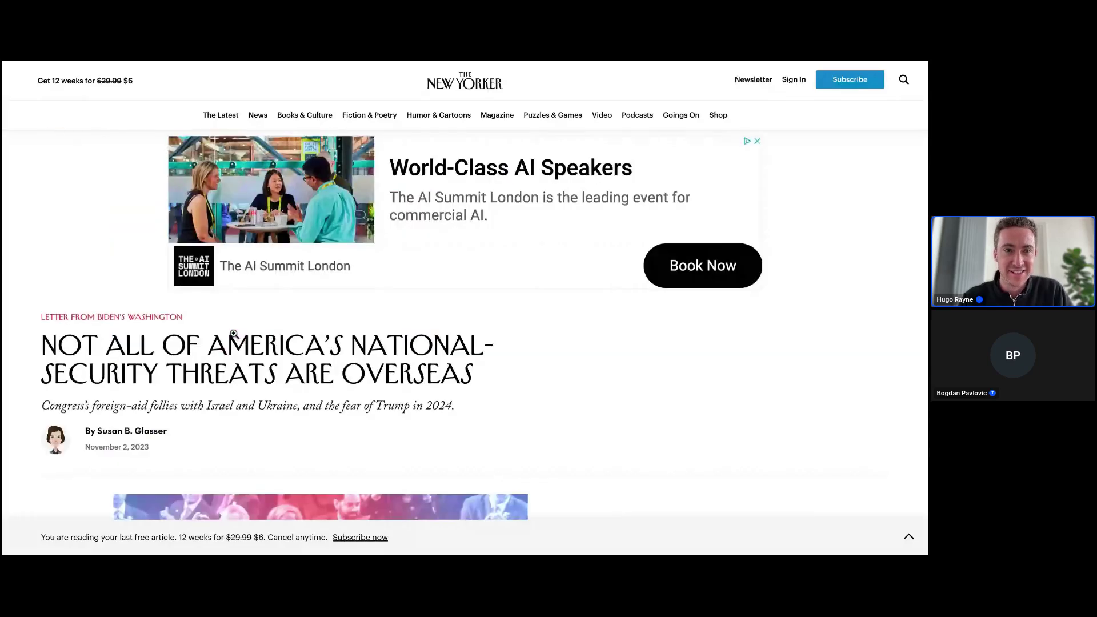
- Open the TIME article on digital body language and play a short sample of its embedded narration before pausing it
{"action": "left_click", "coordinate": [297, 60]}
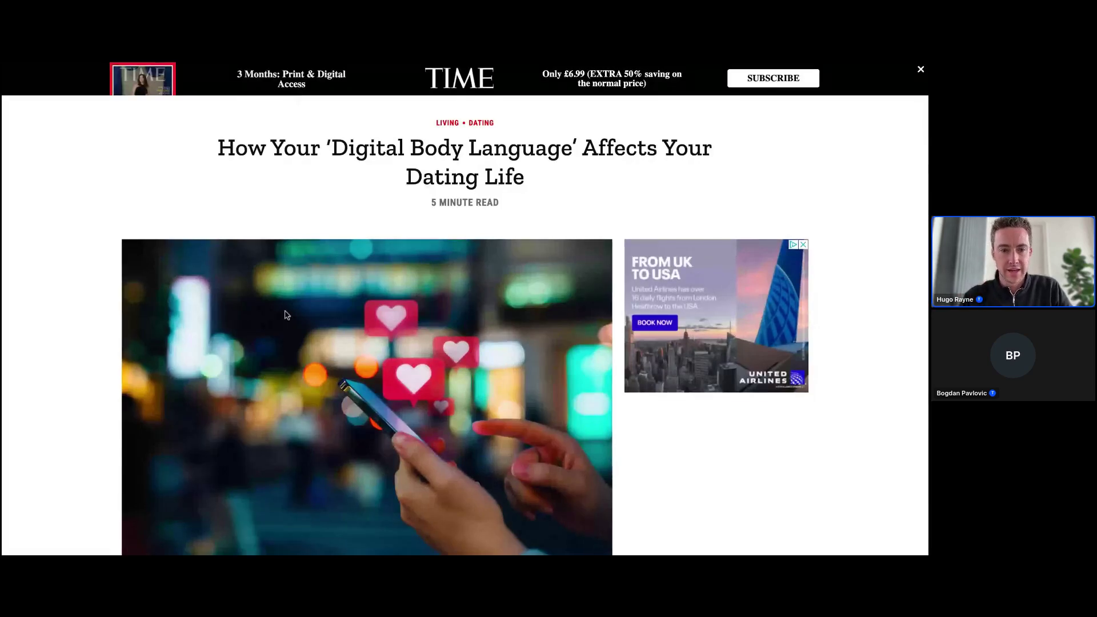
{"action": "scroll", "coordinate": [285, 315], "scroll_direction": "down", "scroll_amount": 2}
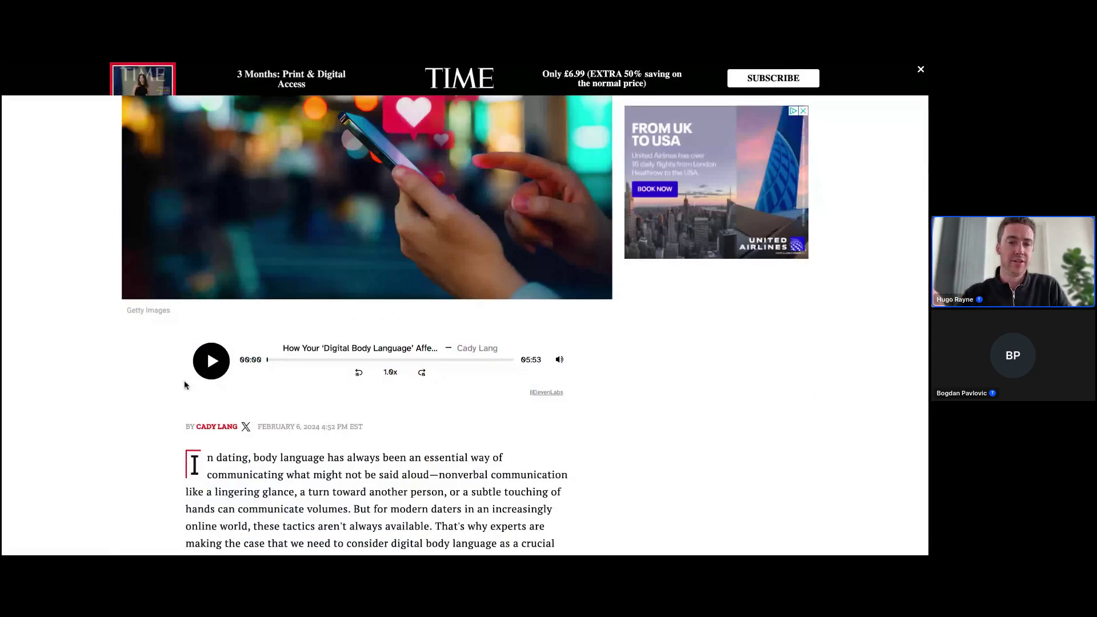
{"action": "left_click", "coordinate": [212, 364]}
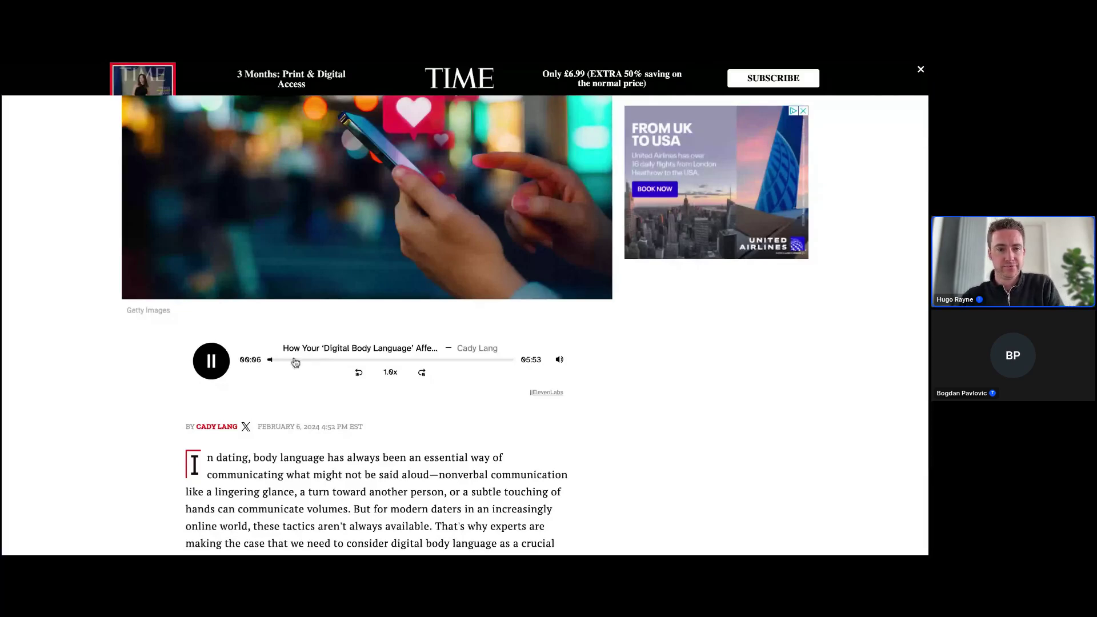
{"action": "scroll", "coordinate": [287, 424], "scroll_direction": "down", "scroll_amount": 2}
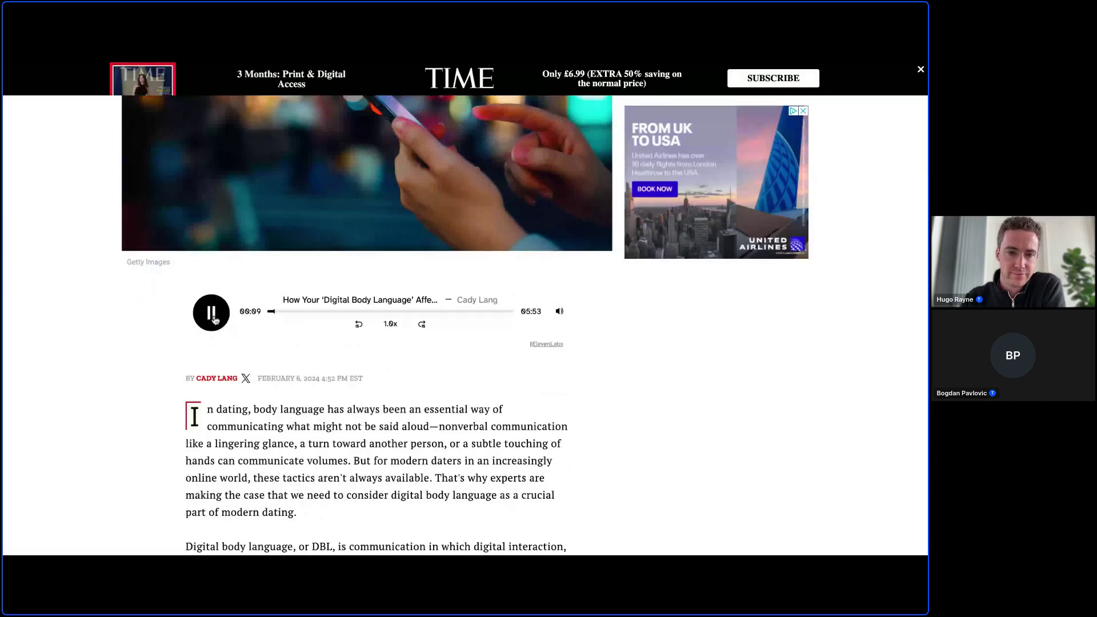
{"action": "left_click", "coordinate": [212, 315]}
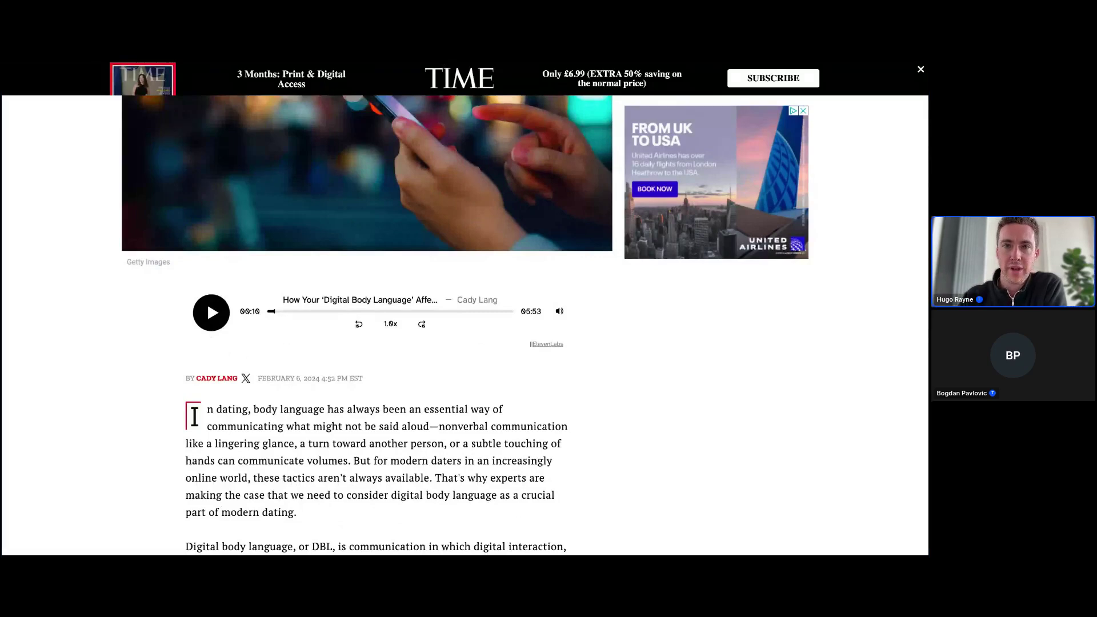
- View the "AI generated sound effects are here" blog post and open its draft in the post editor
{"action": "key", "text": "ctrl+Tab"}
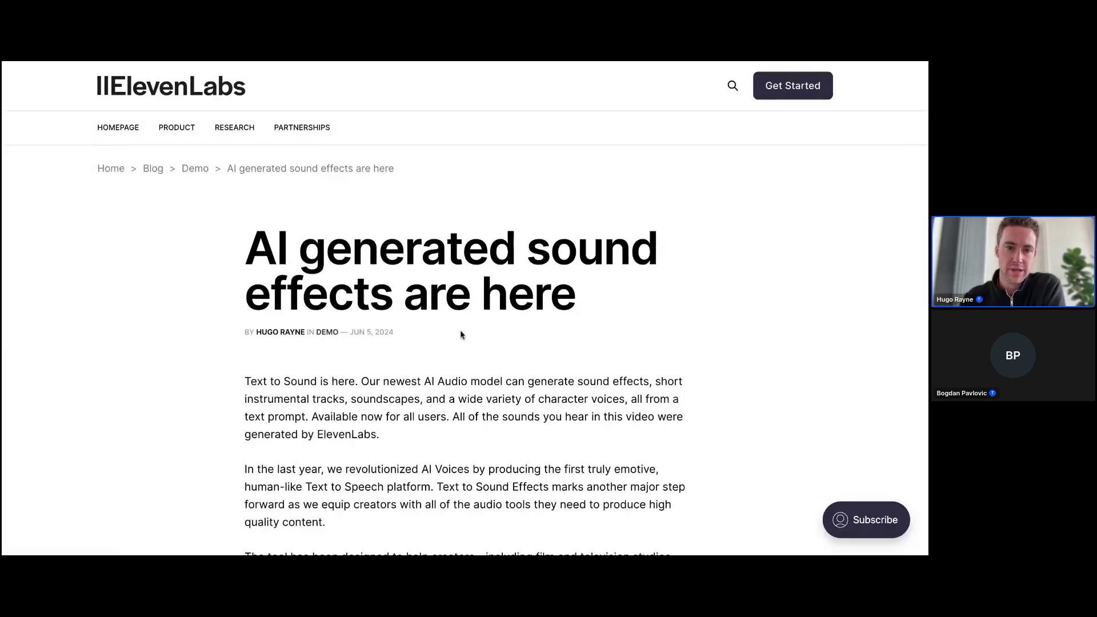
{"action": "scroll", "coordinate": [454, 334], "scroll_direction": "down", "scroll_amount": 5}
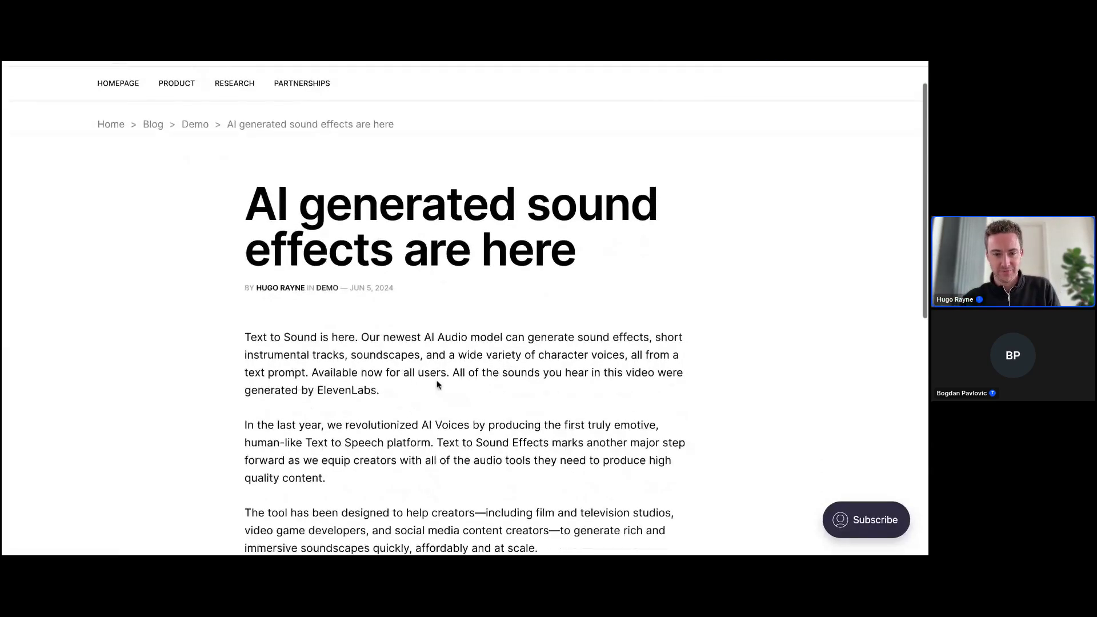
{"action": "scroll", "coordinate": [438, 385], "scroll_direction": "up", "scroll_amount": 5}
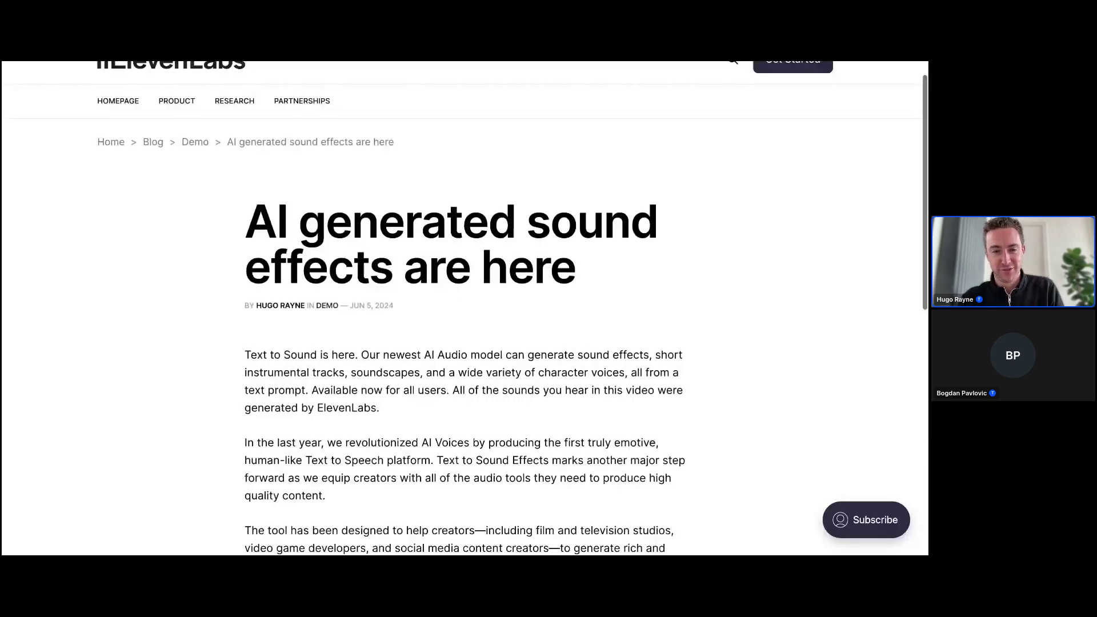
{"action": "scroll", "coordinate": [538, 95], "scroll_direction": "up", "scroll_amount": 1}
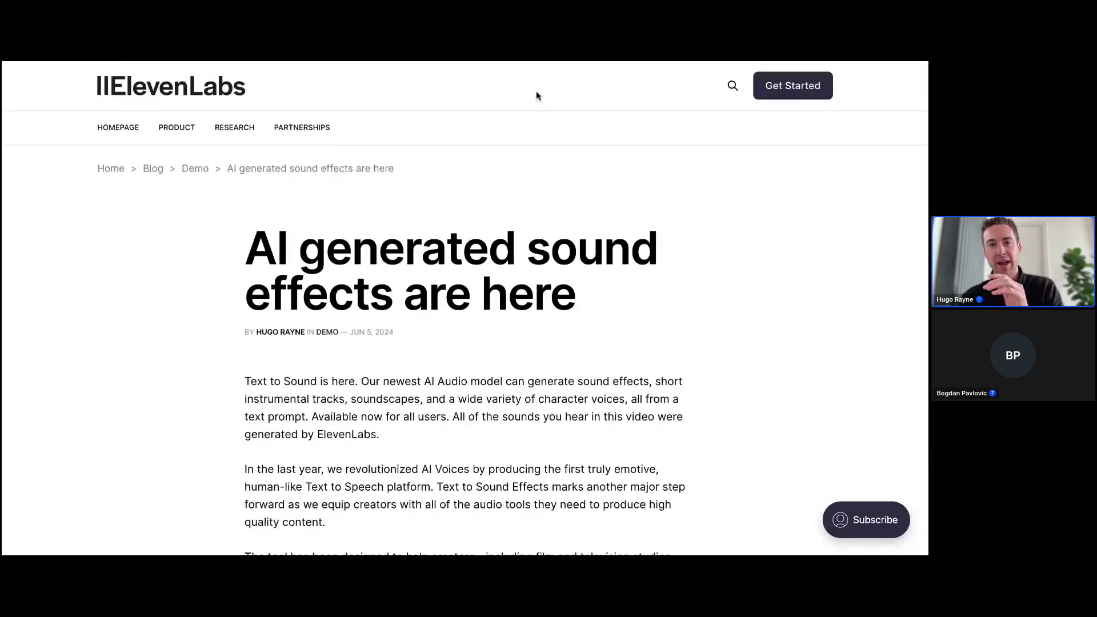
{"action": "left_click", "coordinate": [534, 60]}
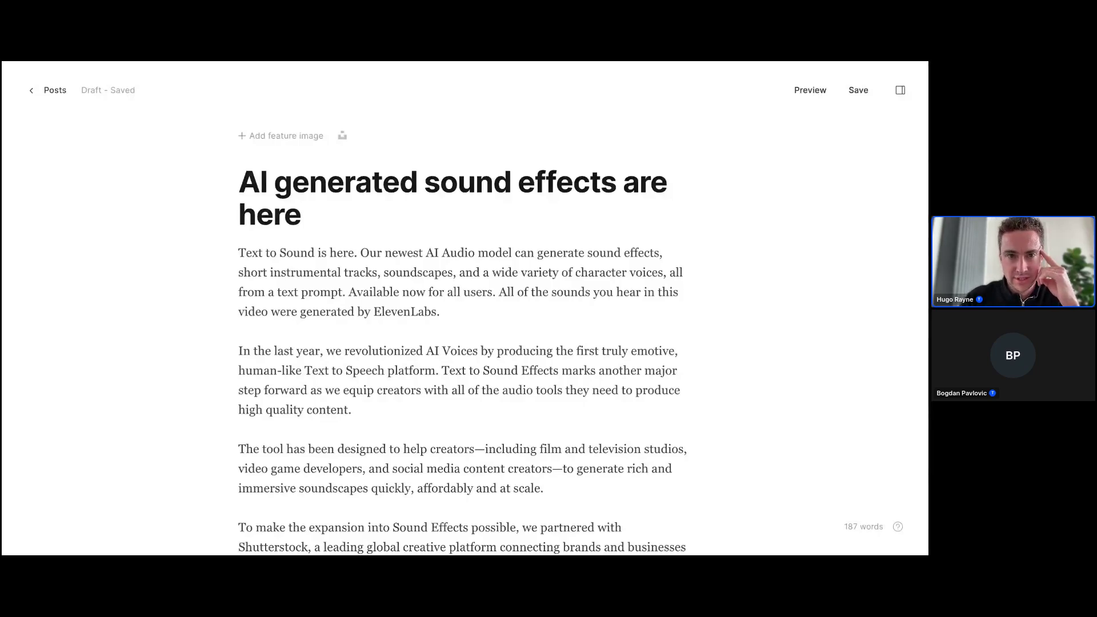
- Switch to the ElevenLabs app and open its Audio Native page
{"action": "left_click", "coordinate": [253, 61]}
{"action": "mouse_move", "coordinate": [22, 288]}
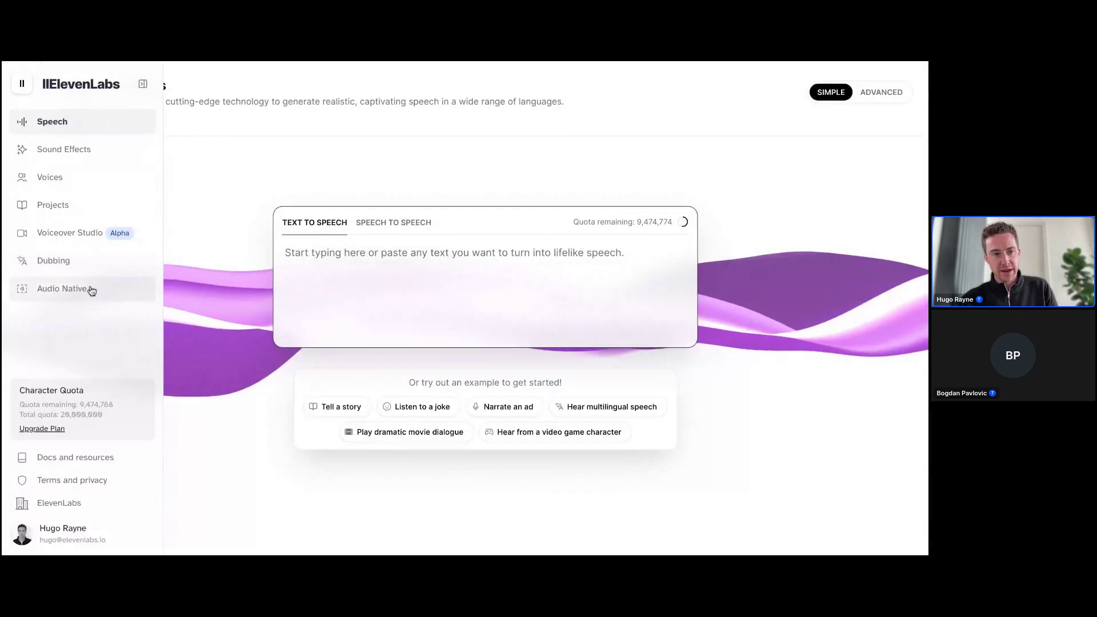
{"action": "left_click", "coordinate": [69, 288]}
- From the Voices page, examine the Voice Design settings for generating a new voice and close them without creating one
{"action": "mouse_move", "coordinate": [40, 292]}
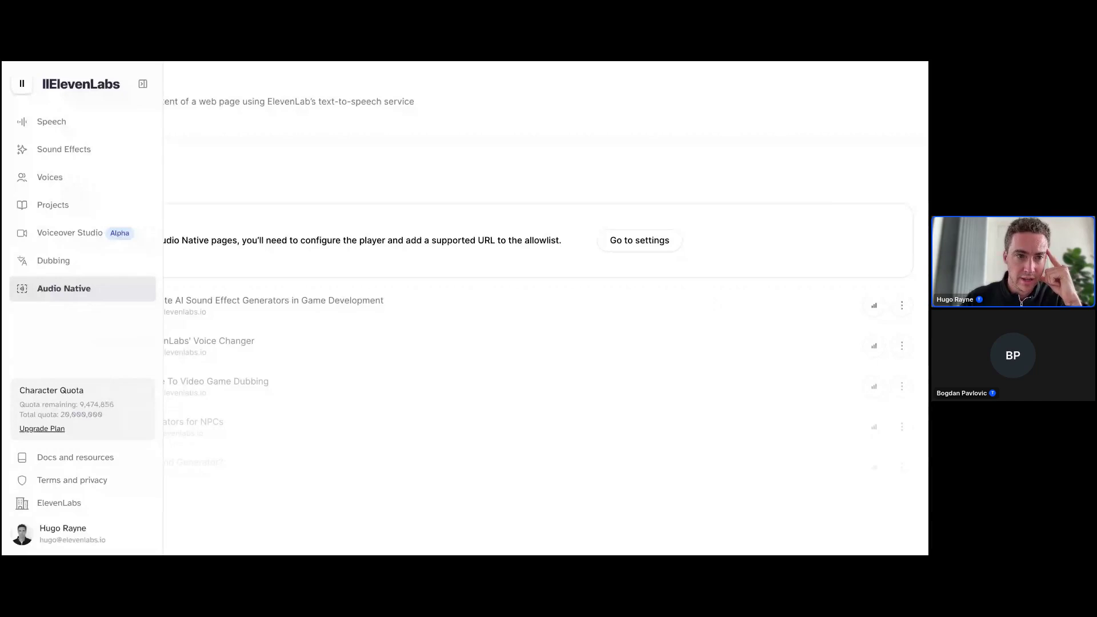
{"action": "left_click", "coordinate": [82, 177]}
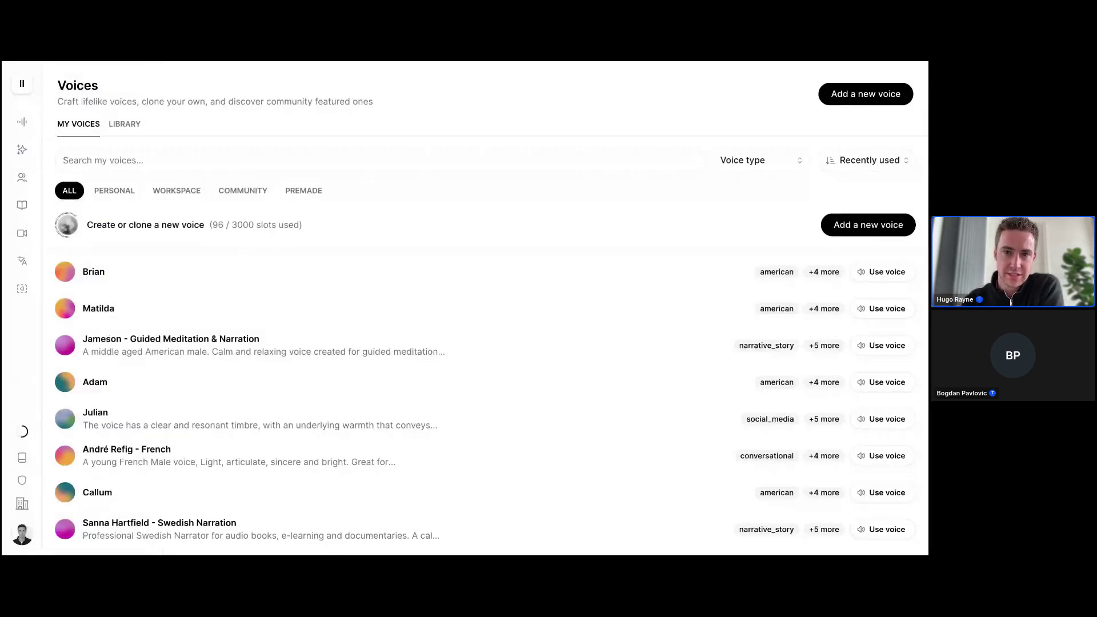
{"action": "left_click", "coordinate": [888, 97]}
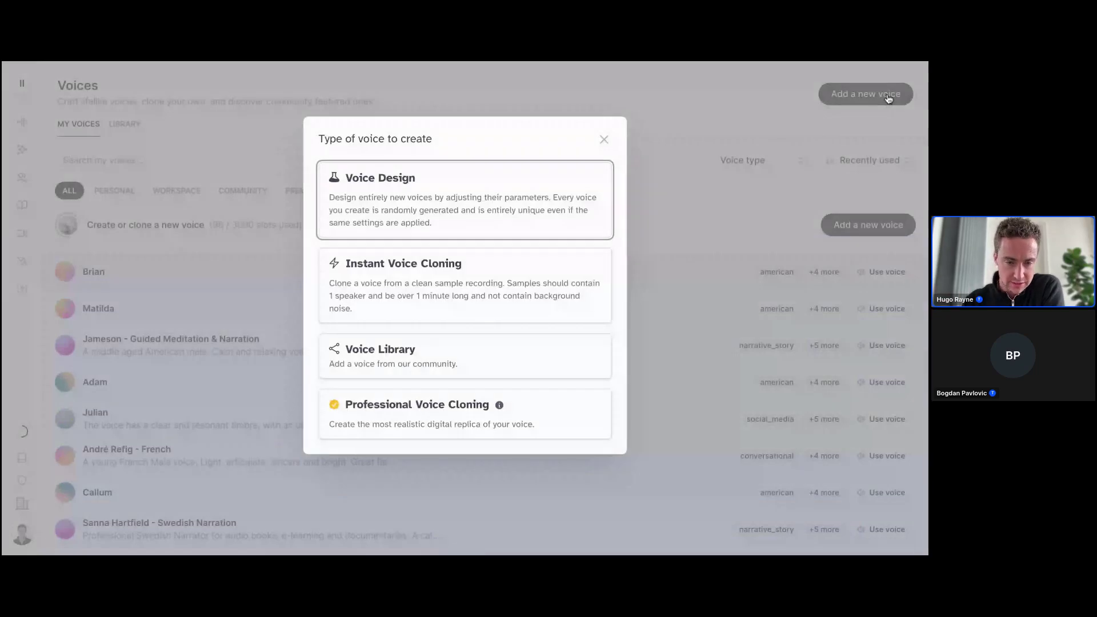
{"action": "left_click", "coordinate": [495, 213]}
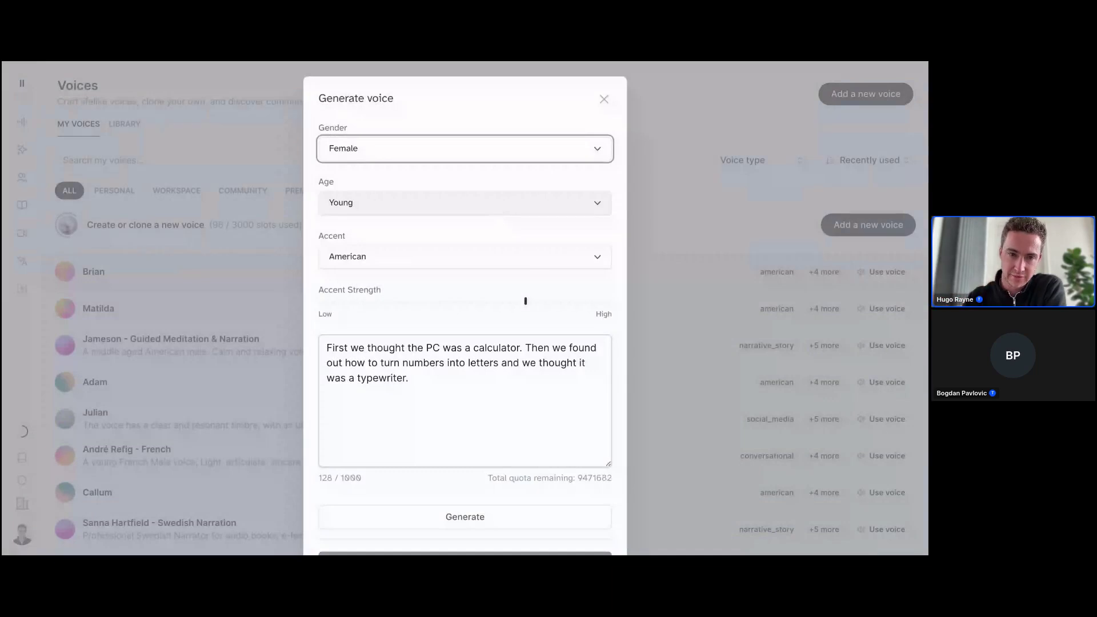
{"action": "scroll", "coordinate": [465, 286], "scroll_direction": "down", "scroll_amount": 2}
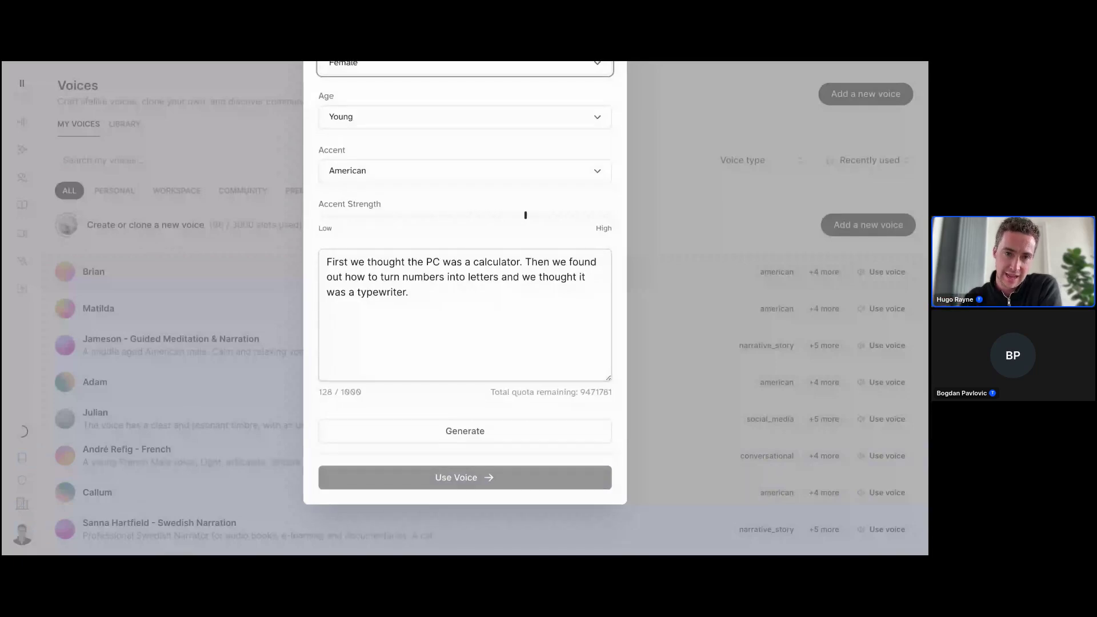
{"action": "scroll", "coordinate": [465, 286], "scroll_direction": "up", "scroll_amount": 2}
{"action": "scroll", "coordinate": [466, 308], "scroll_direction": "down", "scroll_amount": 1}
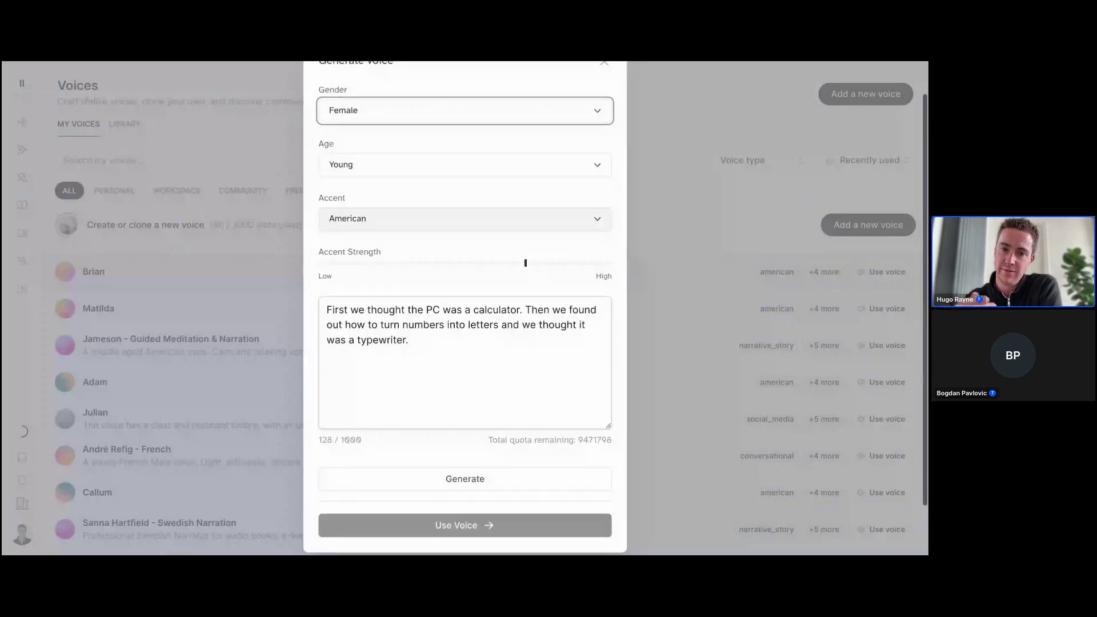
{"action": "scroll", "coordinate": [465, 308], "scroll_direction": "up", "scroll_amount": 1}
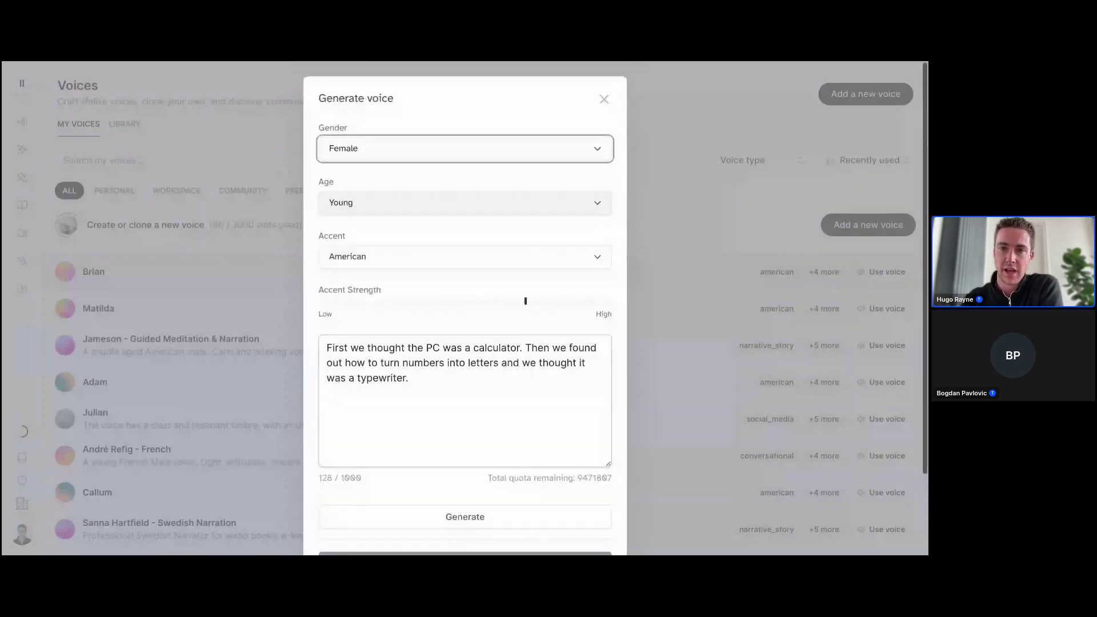
{"action": "left_click", "coordinate": [603, 102]}
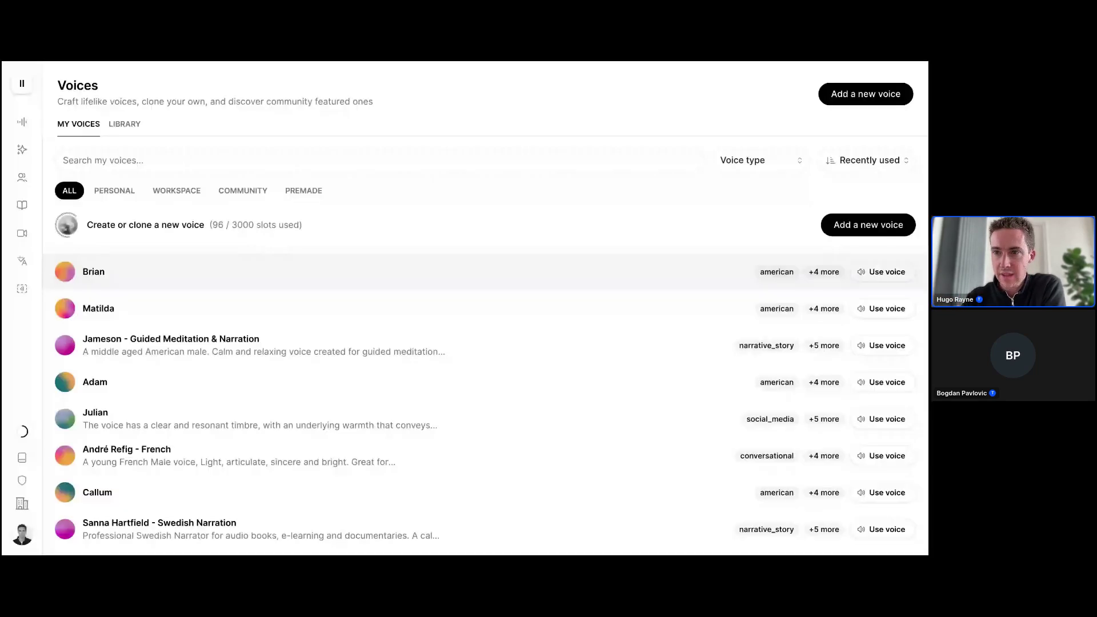
- Review the types of voice that can be created, including Professional Voice Cloning, and dismiss the choice
{"action": "left_click", "coordinate": [902, 96]}
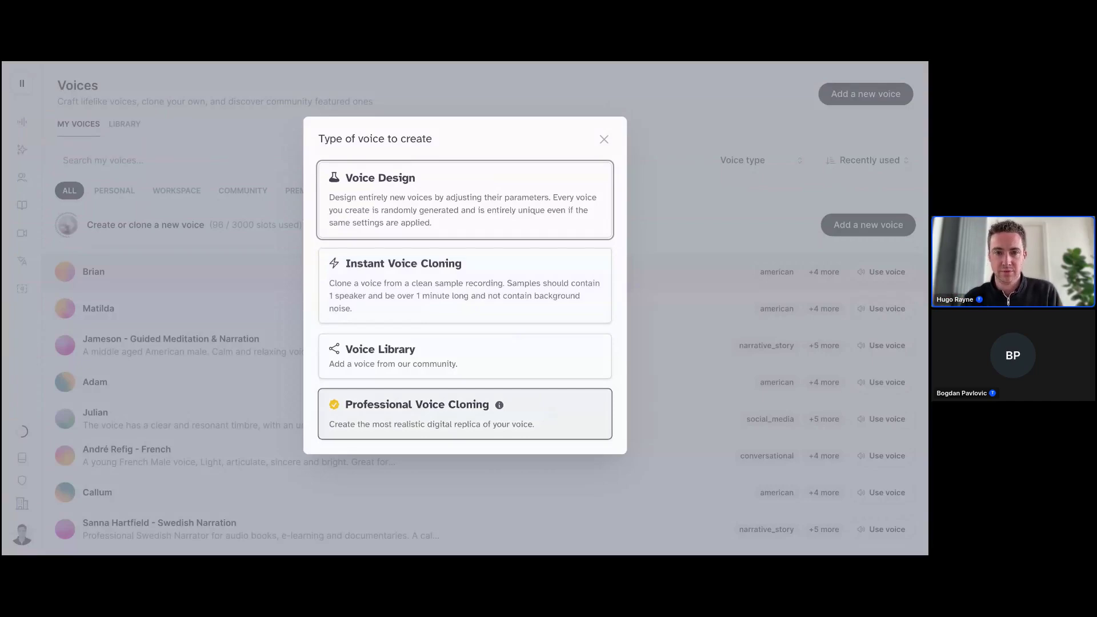
{"action": "left_click", "coordinate": [604, 139]}
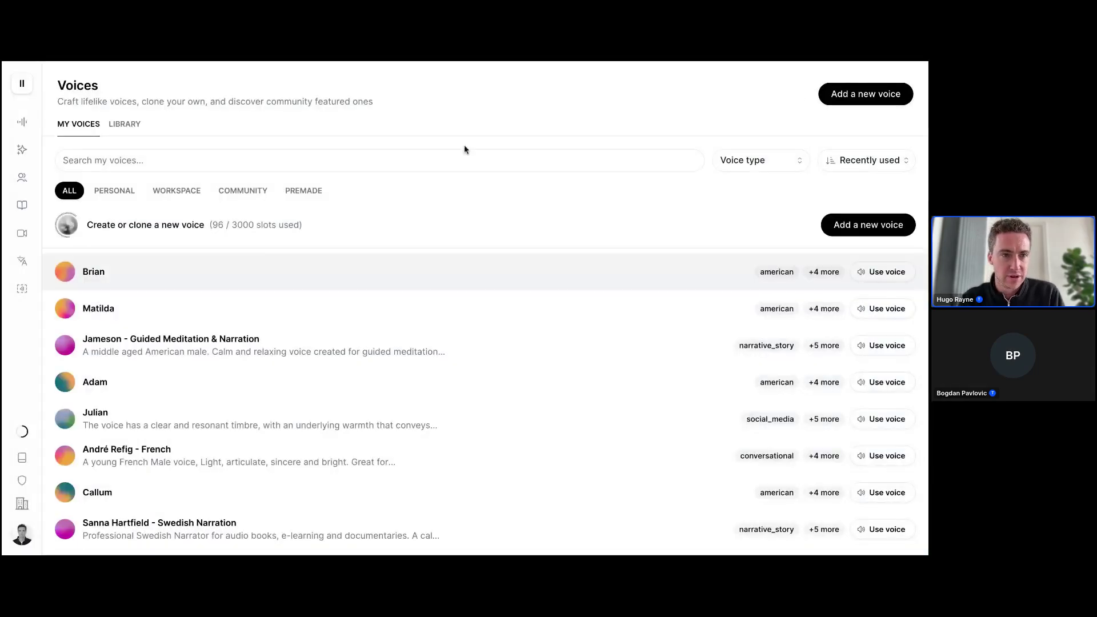
- Open the community Voice Library and filter its voices by the French language
{"action": "left_click", "coordinate": [122, 129]}
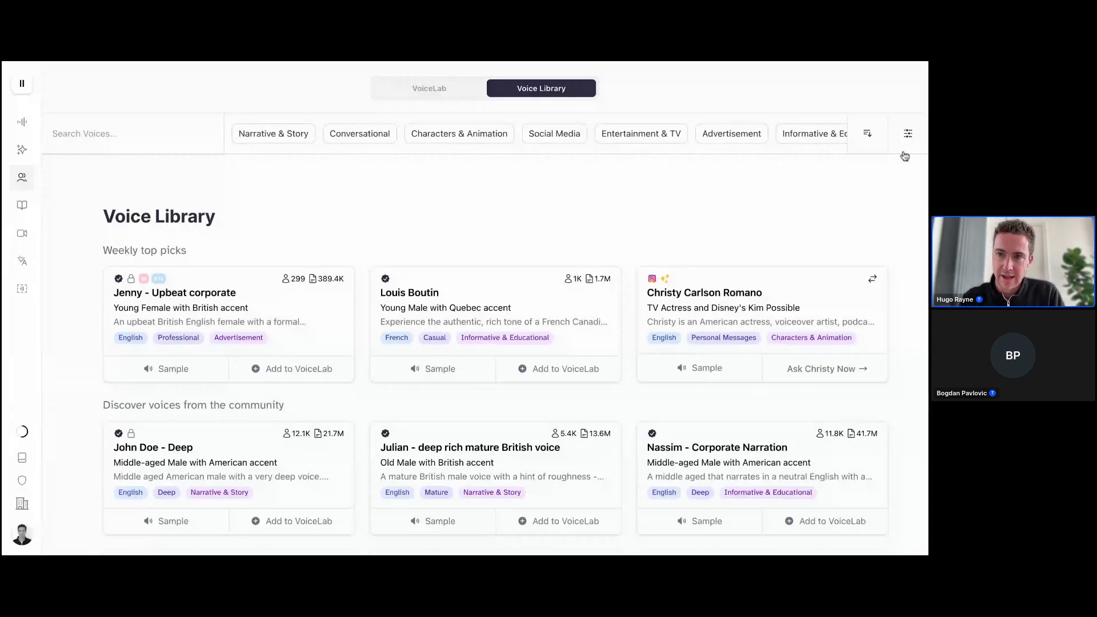
{"action": "left_click", "coordinate": [908, 134]}
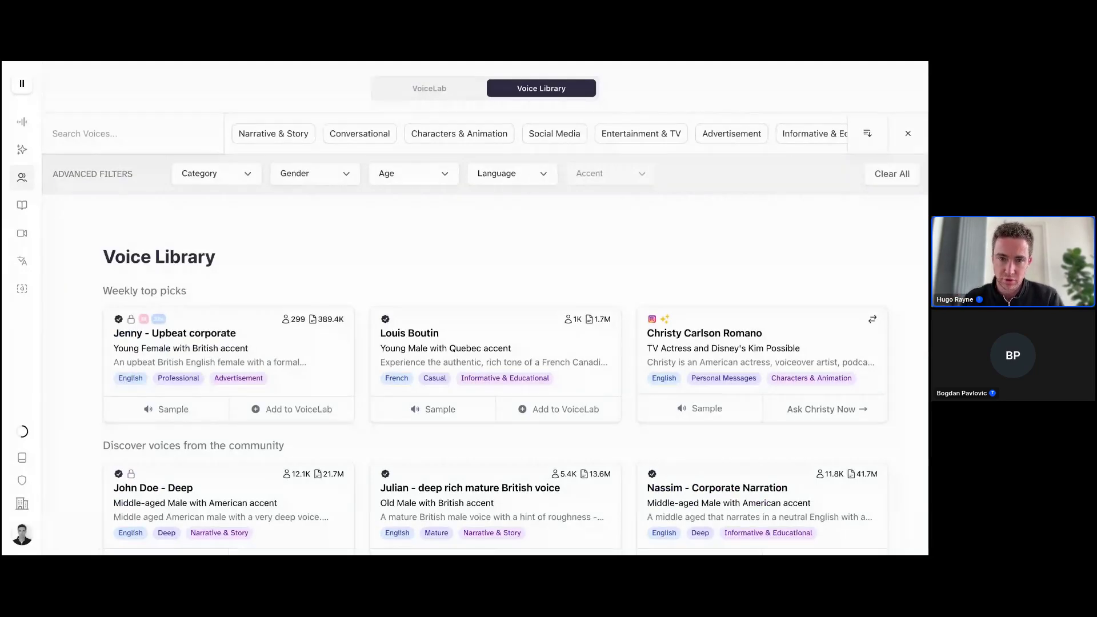
{"action": "left_click", "coordinate": [543, 179]}
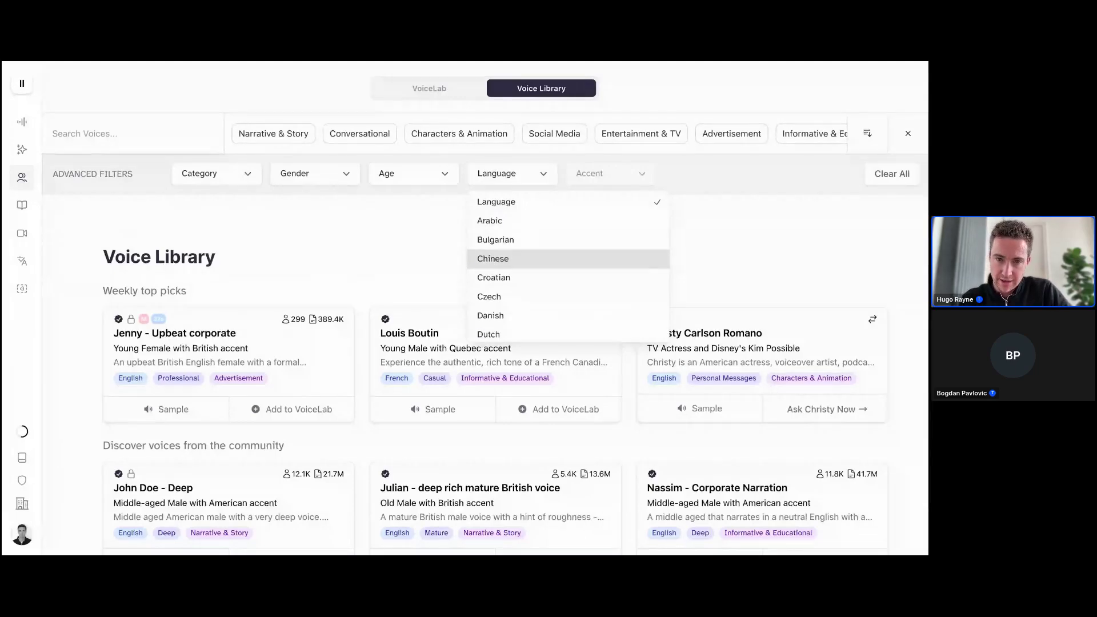
{"action": "scroll", "coordinate": [538, 264], "scroll_direction": "down", "scroll_amount": 3}
{"action": "scroll", "coordinate": [512, 259], "scroll_direction": "down", "scroll_amount": 3}
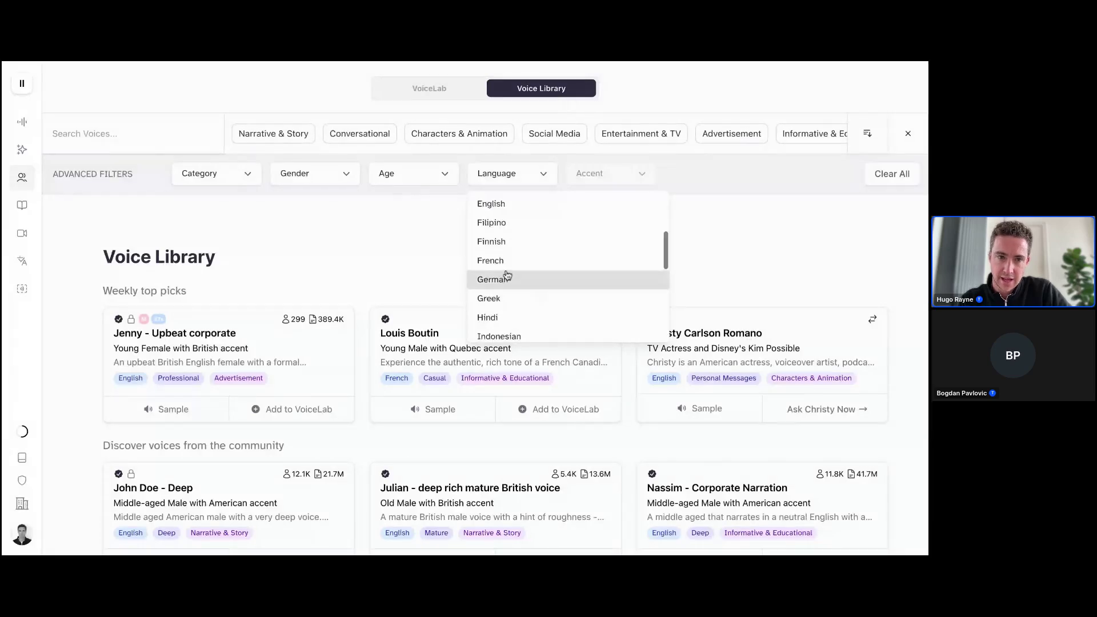
{"action": "left_click", "coordinate": [508, 269]}
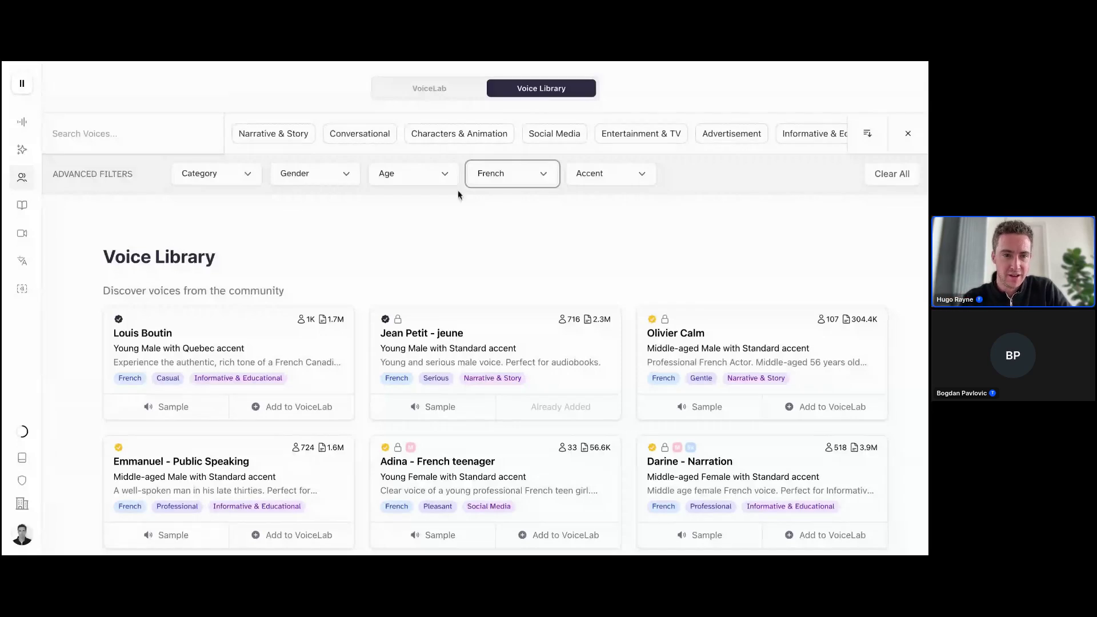
- Listen to the sample of the young male French voice with a Quebec accent and pause the preview
{"action": "scroll", "coordinate": [458, 195], "scroll_direction": "down", "scroll_amount": 2}
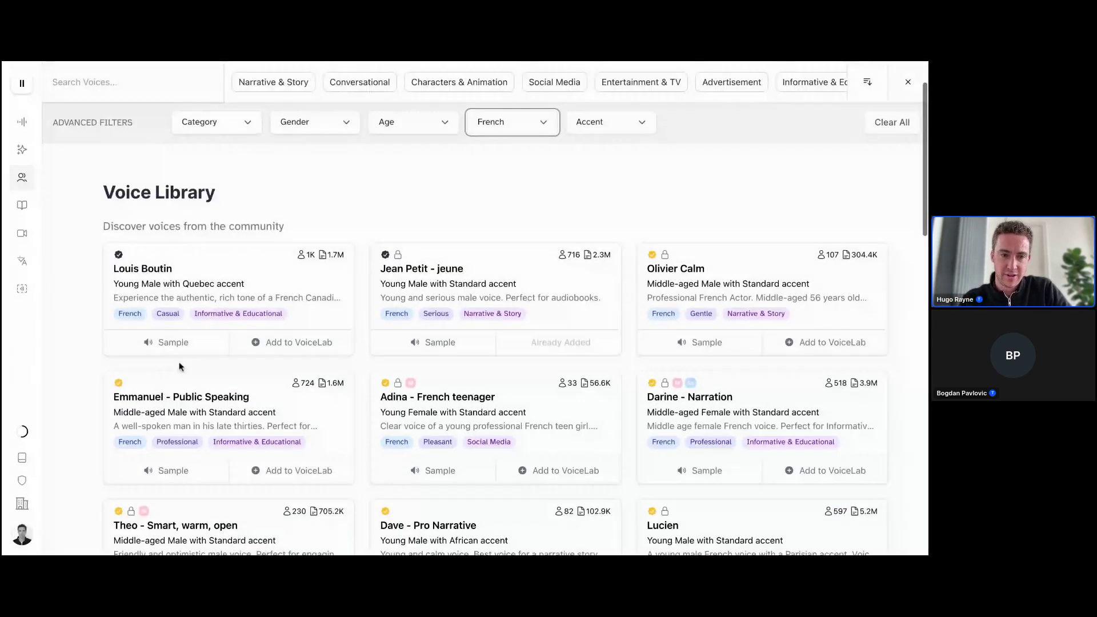
{"action": "left_click", "coordinate": [198, 346]}
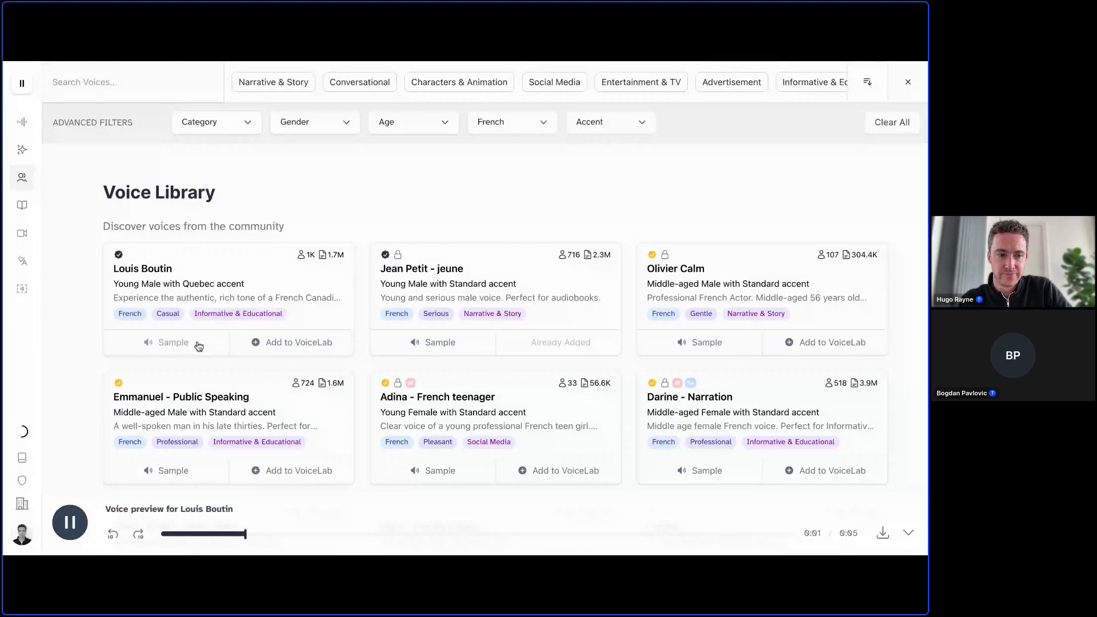
{"action": "left_click", "coordinate": [66, 521]}
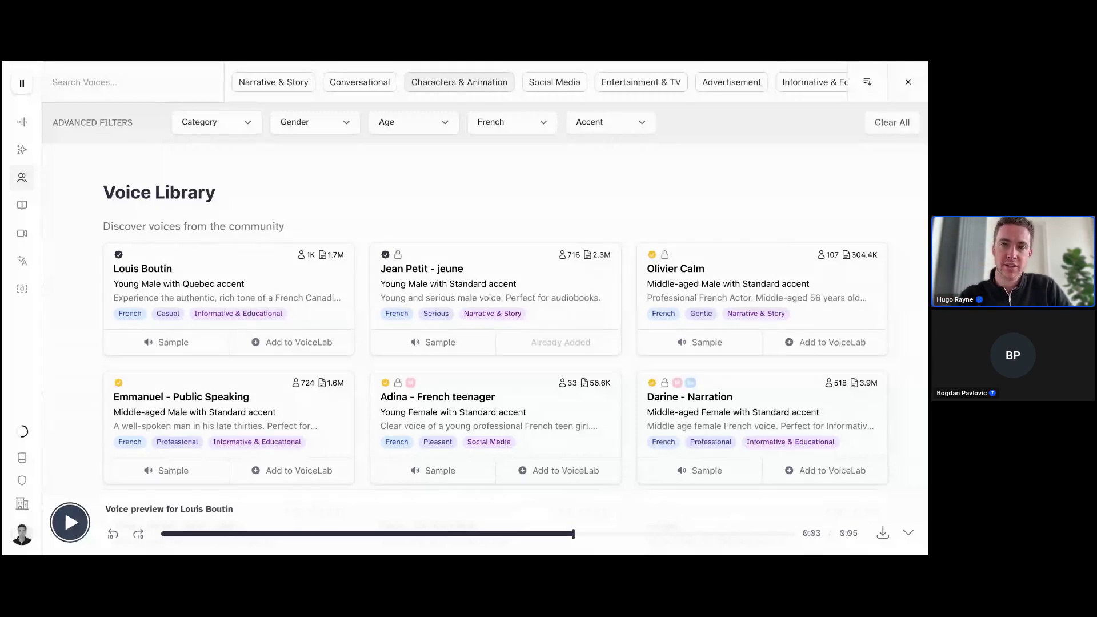
- Clear all filters, search the Voice Library for "soothing" and play the Soothing Narrator sample
{"action": "left_click", "coordinate": [903, 126]}
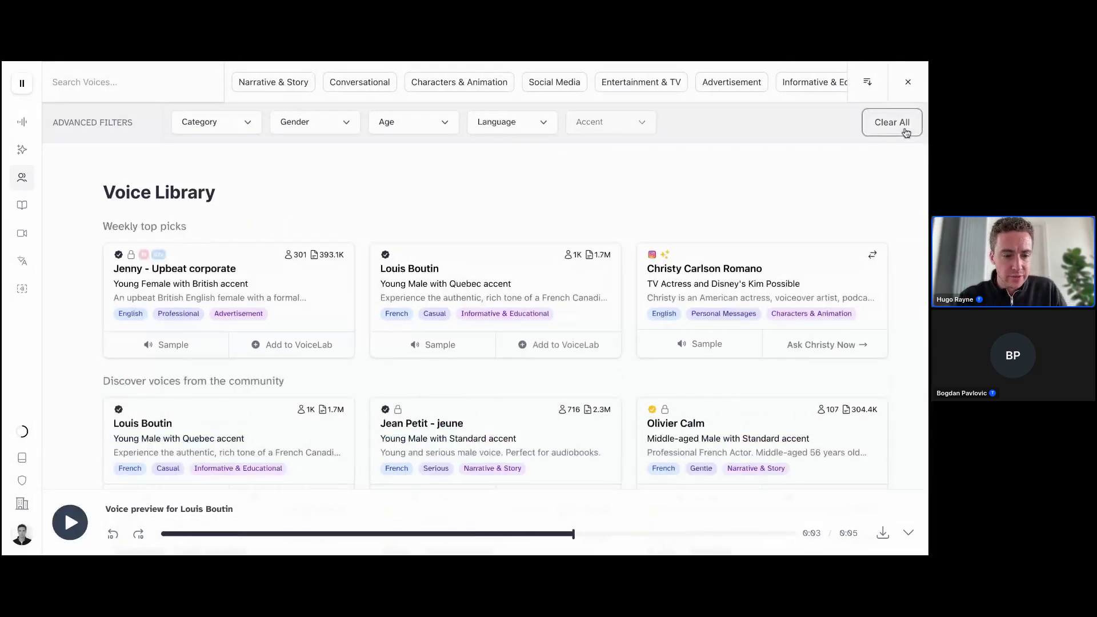
{"action": "left_click", "coordinate": [135, 90]}
{"action": "type", "text": "soothing"}
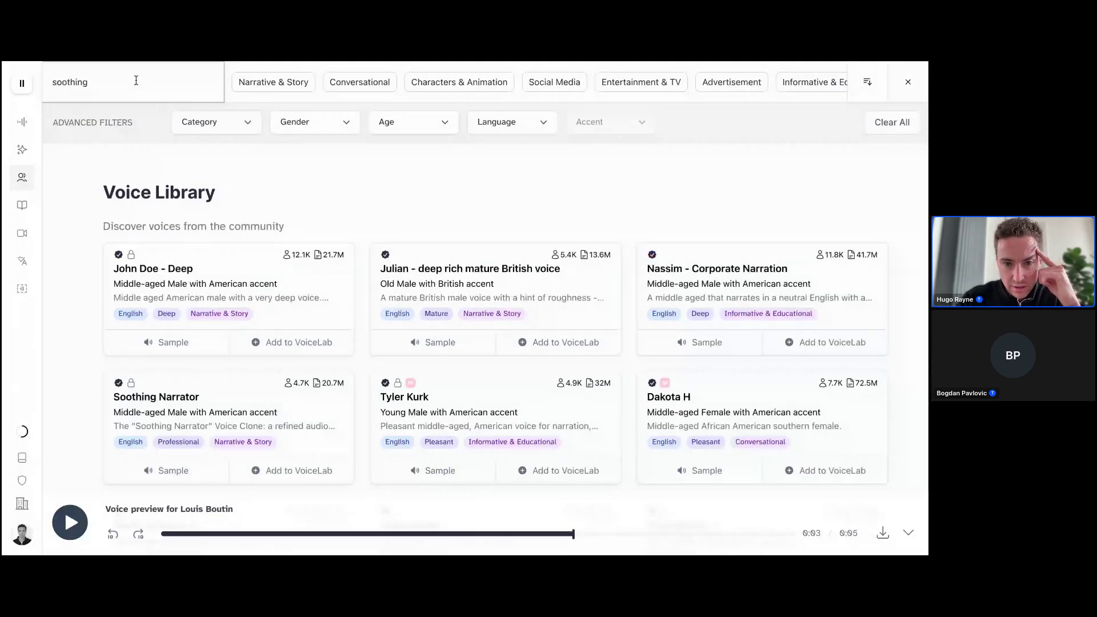
{"action": "left_click", "coordinate": [451, 350]}
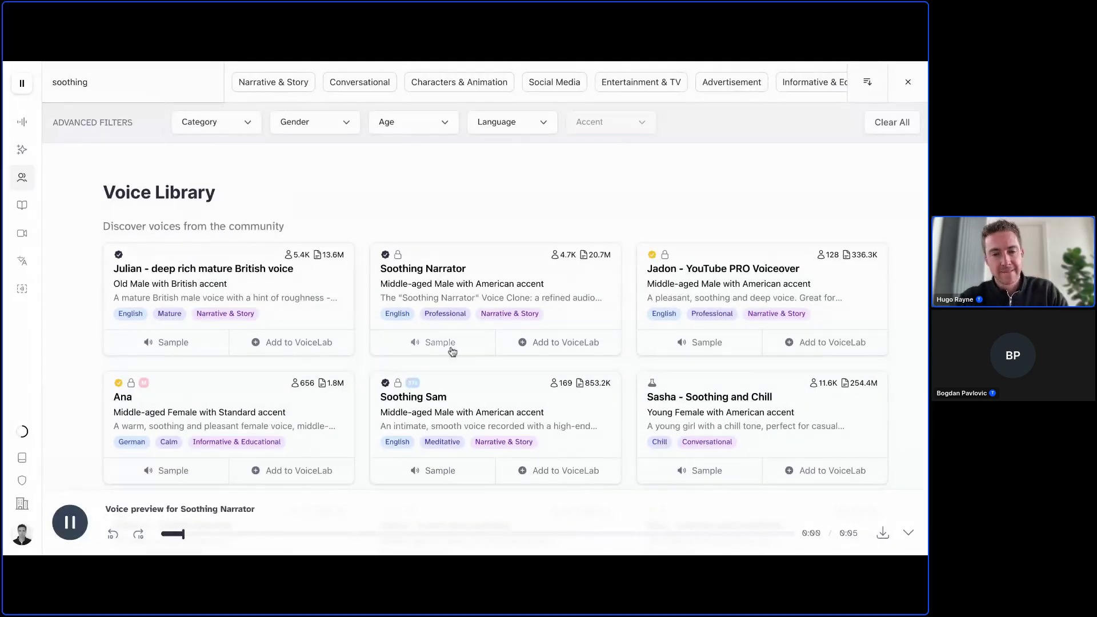
- Add the Soothing Narrator voice to the VoiceLab and finish the dialog
{"action": "left_click", "coordinate": [523, 346]}
{"action": "left_click", "coordinate": [582, 345]}
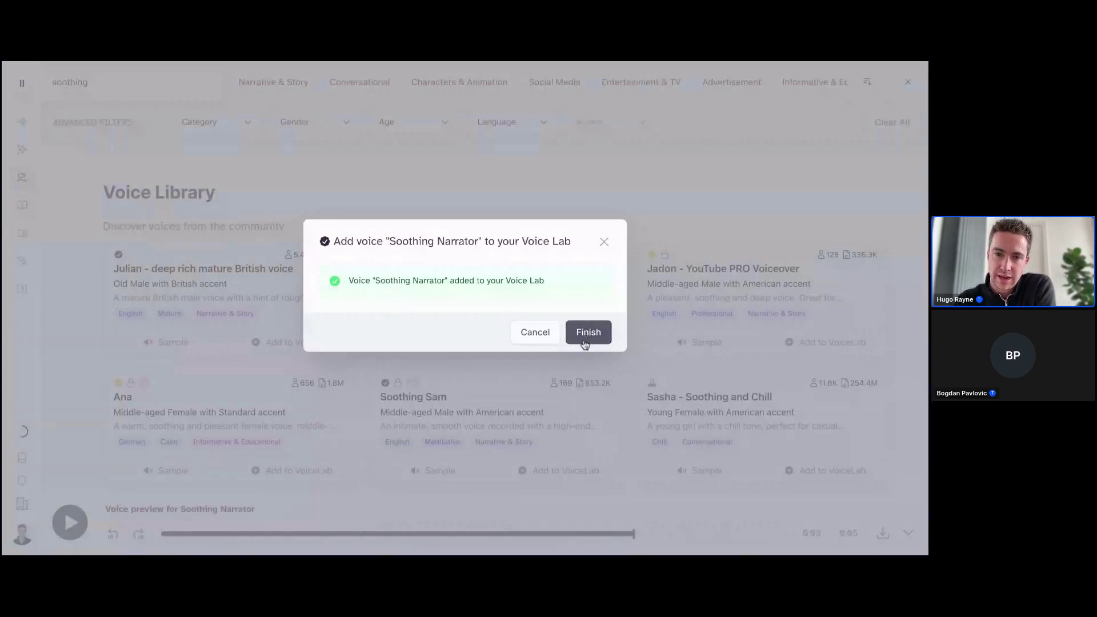
{"action": "left_click", "coordinate": [586, 335]}
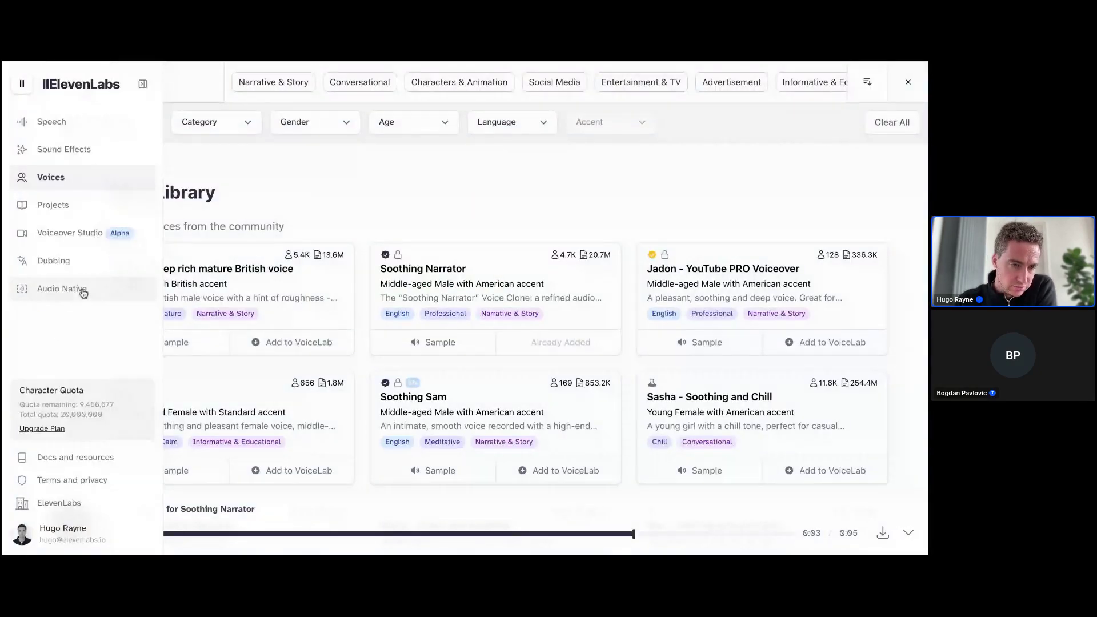
- Open the Audio Native general settings and review the URL allowlist, including the form for adding a URL, without saving one
{"action": "left_click", "coordinate": [62, 289]}
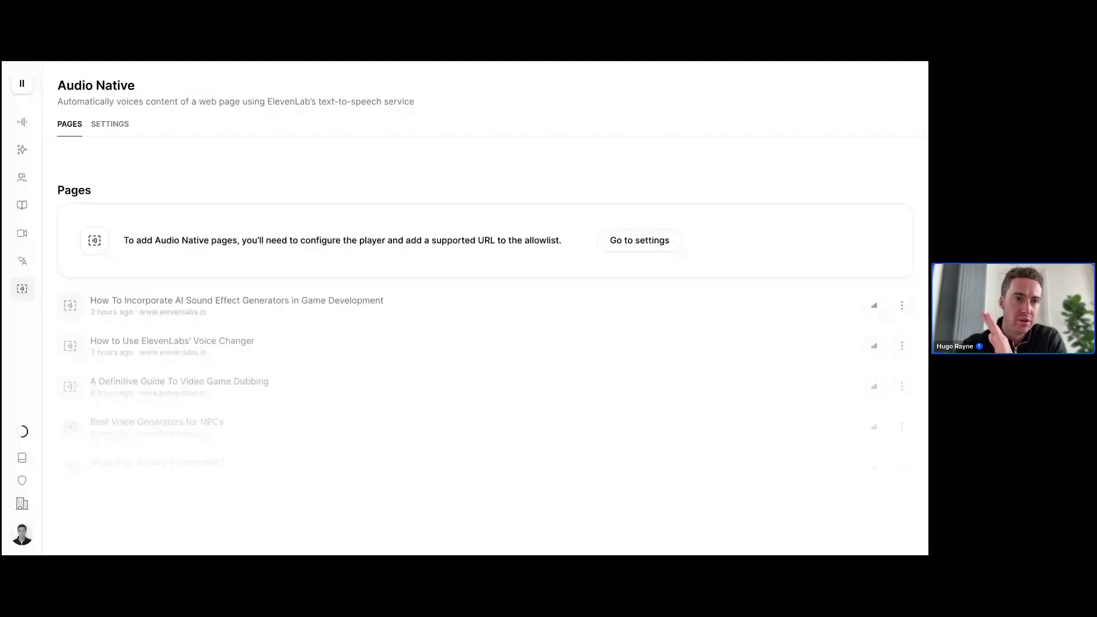
{"action": "left_click", "coordinate": [112, 126]}
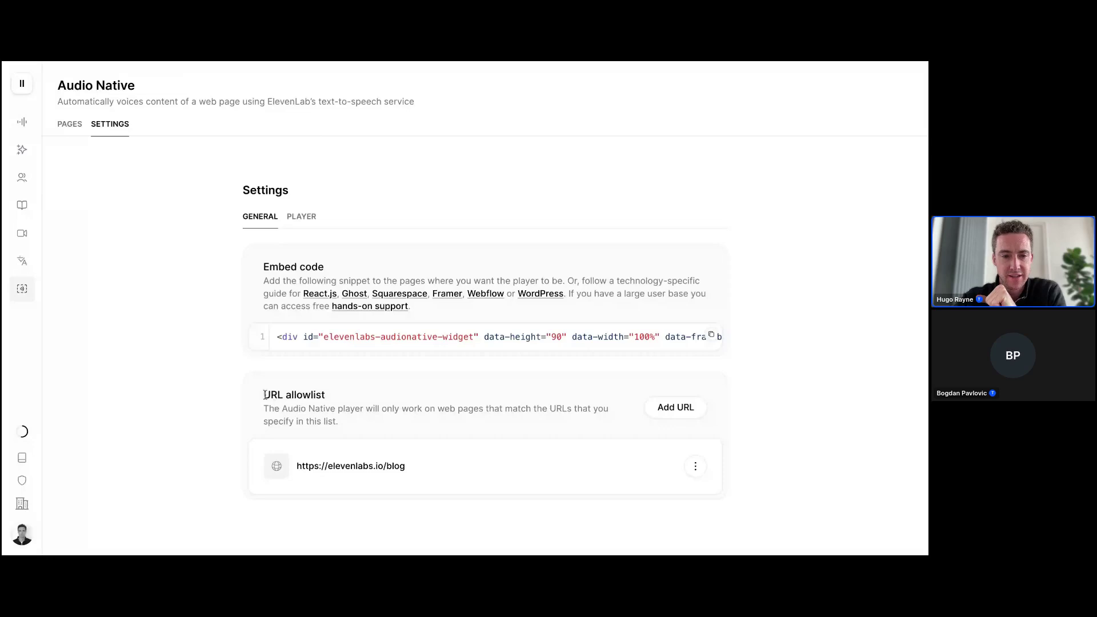
{"action": "left_click_drag", "start_coordinate": [264, 394], "coordinate": [349, 420]}
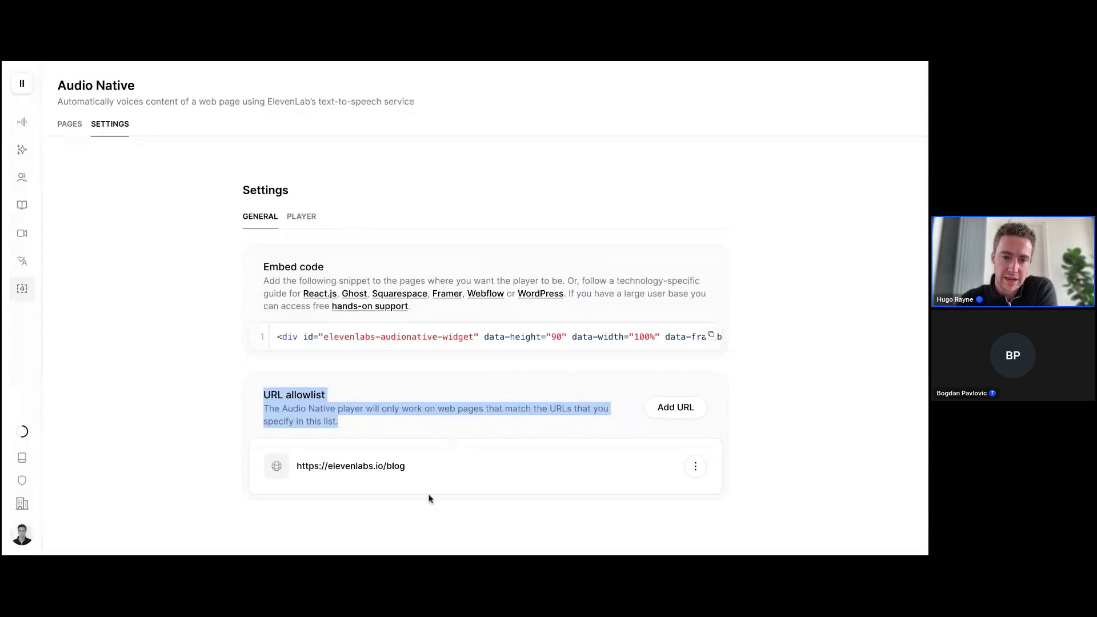
{"action": "left_click", "coordinate": [327, 470]}
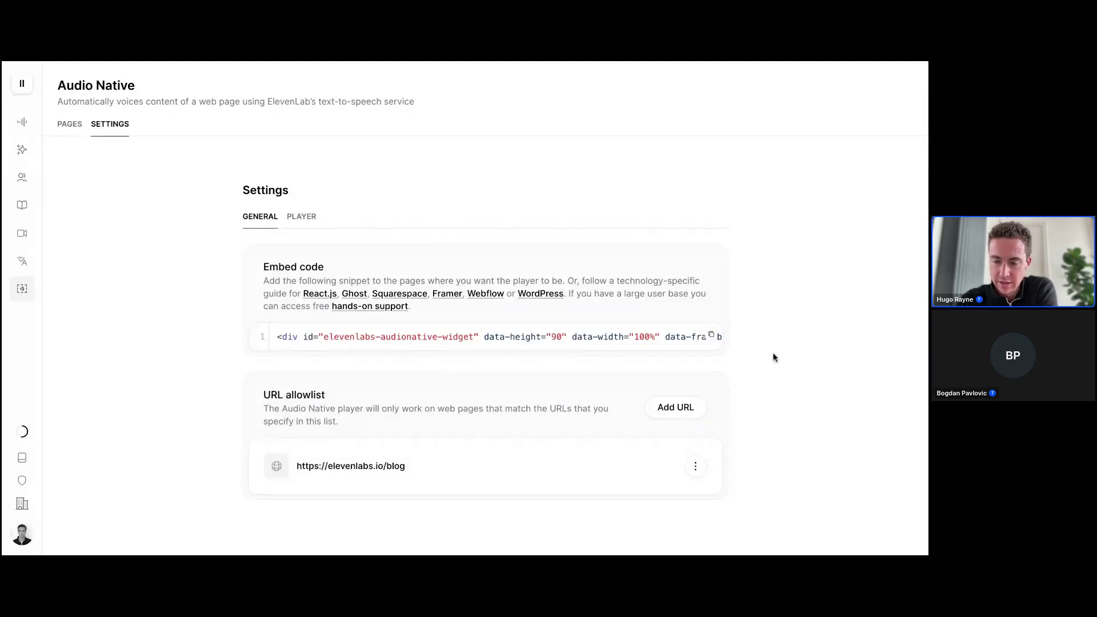
{"action": "left_click", "coordinate": [675, 413]}
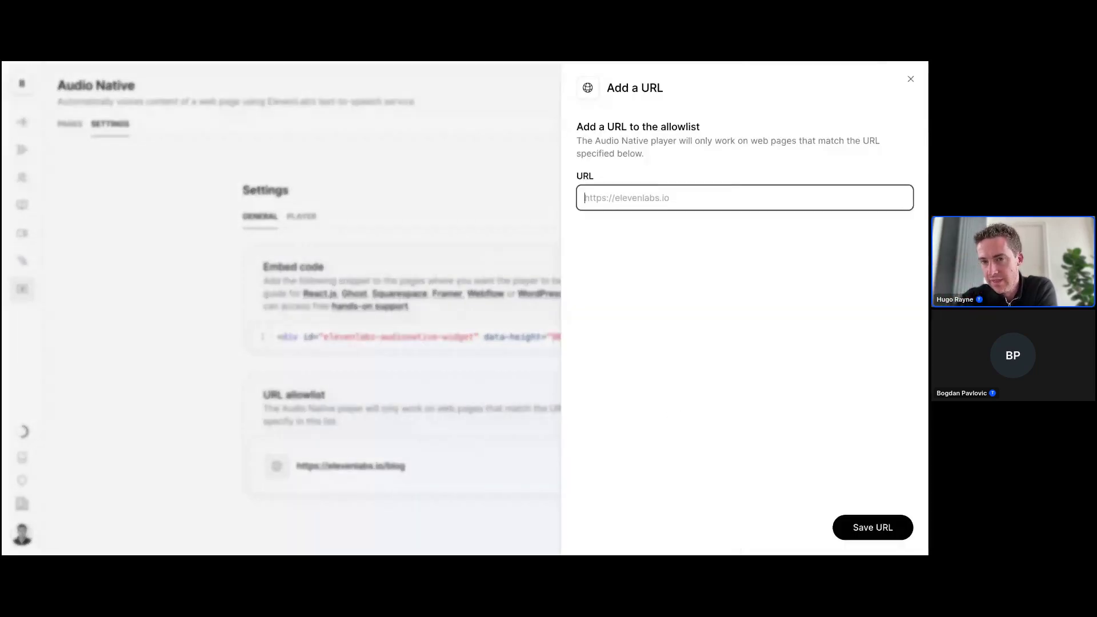
{"action": "left_click", "coordinate": [910, 80]}
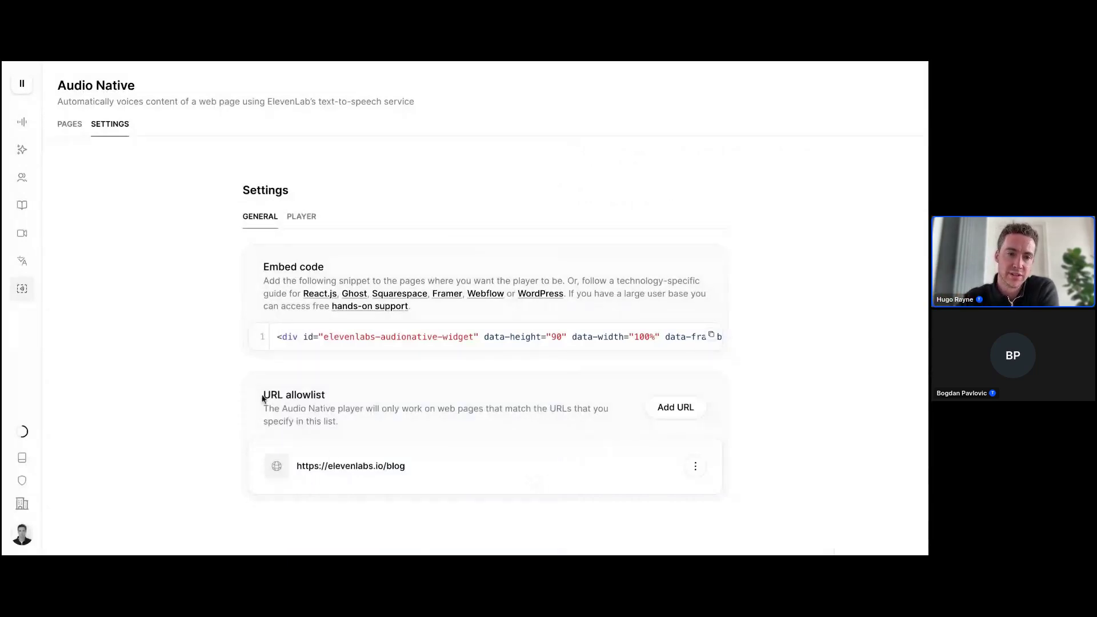
{"action": "left_click_drag", "start_coordinate": [263, 399], "coordinate": [327, 397]}
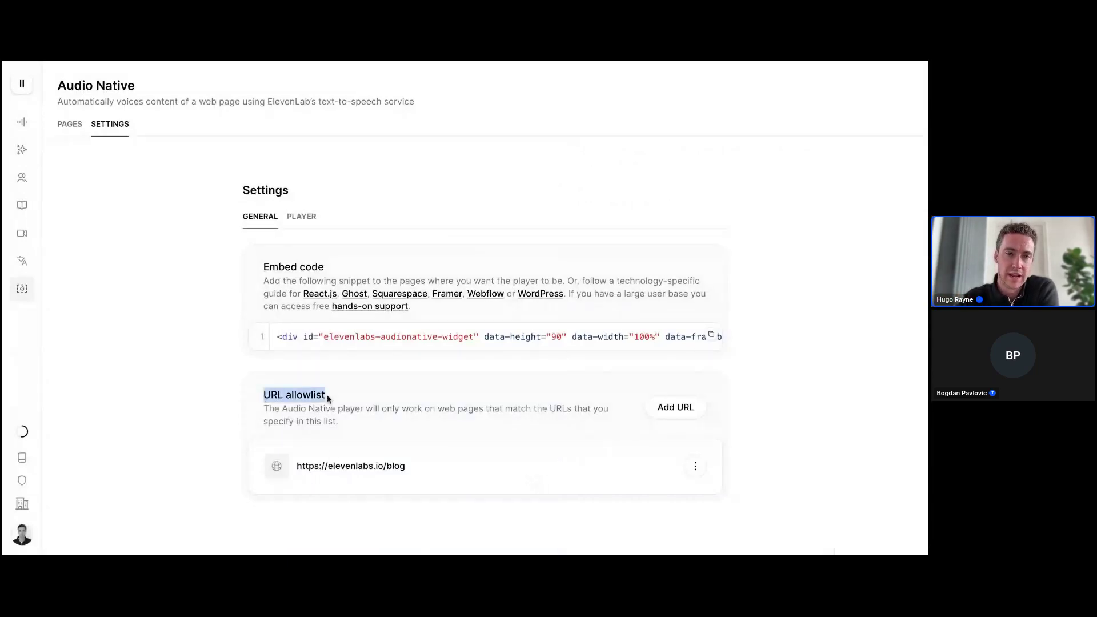
- Open the Audio Native player settings and review the voice, model and player appearance options
{"action": "left_click", "coordinate": [312, 224]}
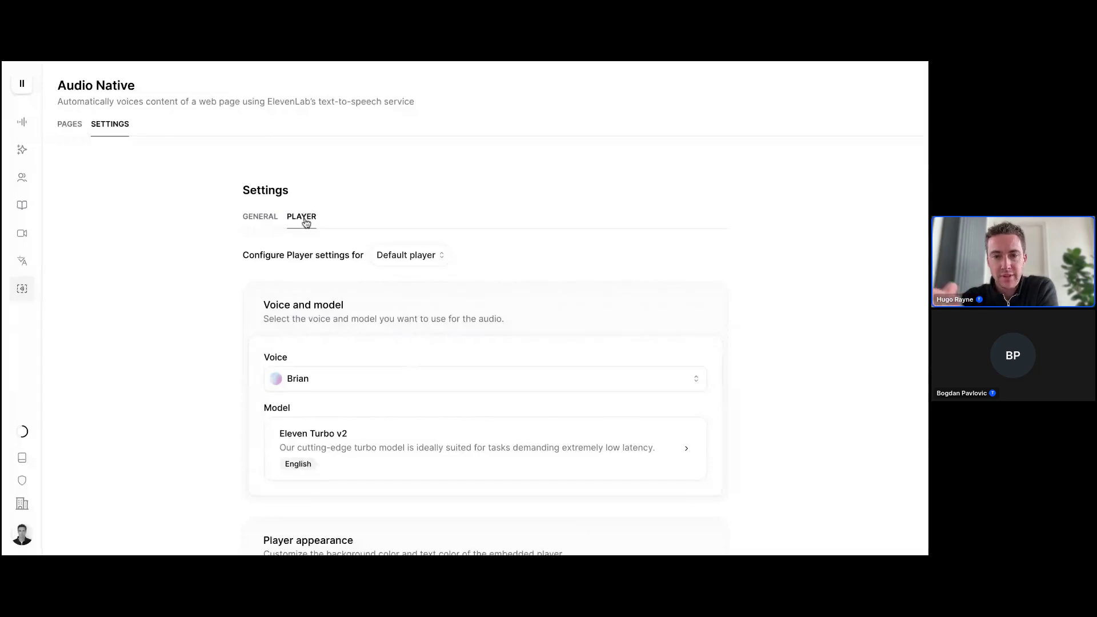
{"action": "scroll", "coordinate": [749, 331], "scroll_direction": "down", "scroll_amount": 1}
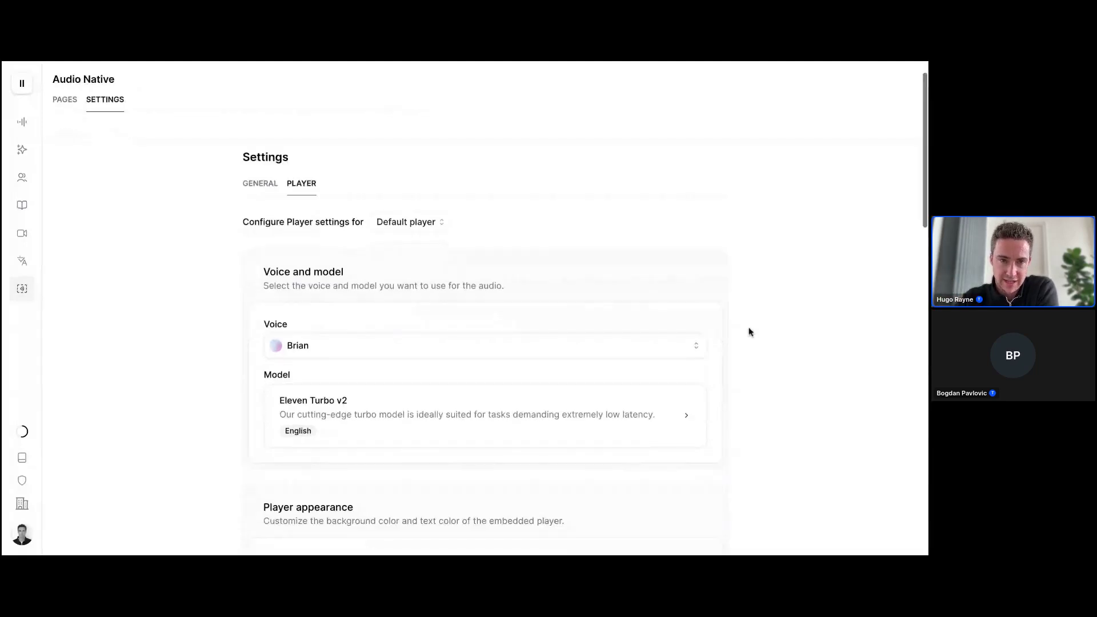
{"action": "scroll", "coordinate": [750, 332], "scroll_direction": "down", "scroll_amount": 5}
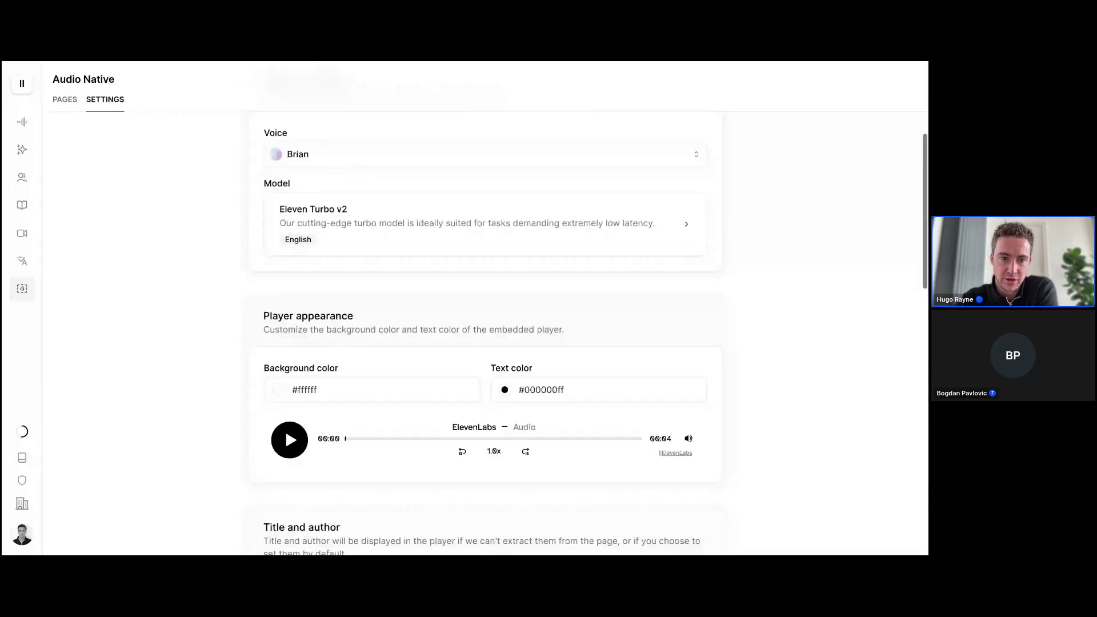
- Change the embedded player's background color to #6a3030 and its text color to #ffffff
{"action": "left_click", "coordinate": [278, 390]}
{"action": "left_click_drag", "start_coordinate": [278, 403], "coordinate": [297, 466]}
{"action": "left_click", "coordinate": [656, 386]}
{"action": "left_click", "coordinate": [522, 387]}
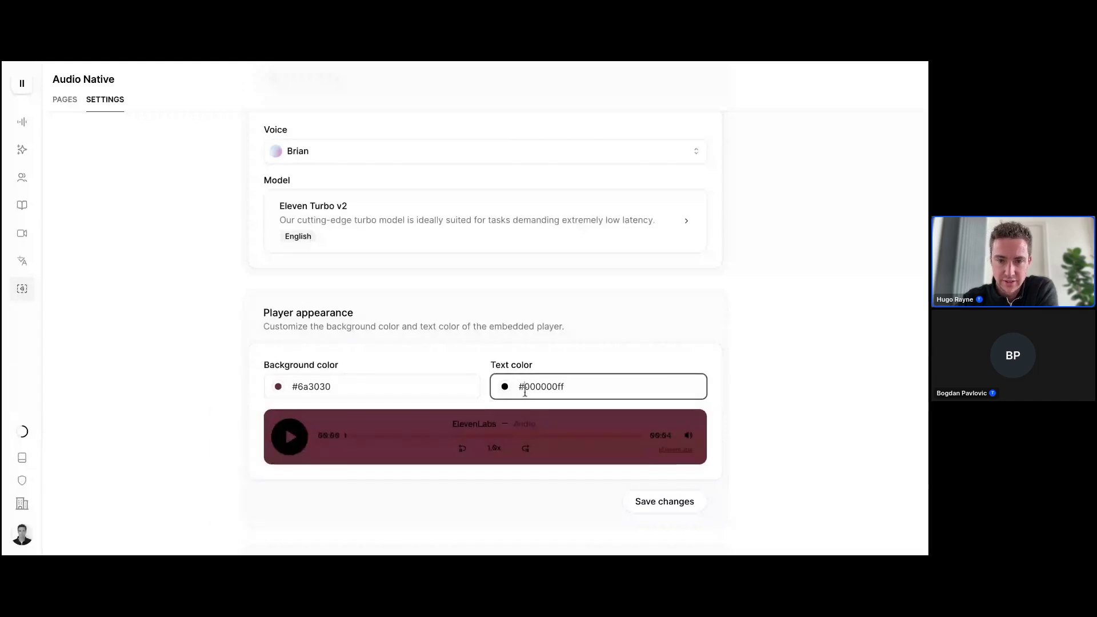
{"action": "left_click", "coordinate": [505, 387]}
{"action": "left_click_drag", "start_coordinate": [478, 500], "coordinate": [428, 385]}
{"action": "left_click", "coordinate": [523, 520]}
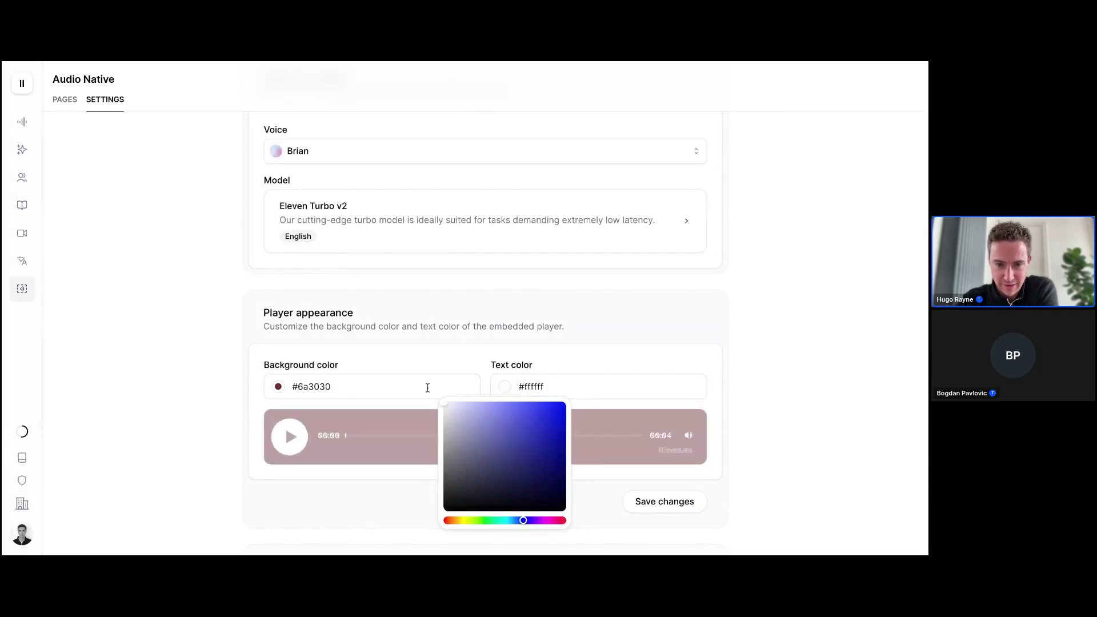
- Return the embedded player's background color to #ffffff and its text color to #000000
{"action": "left_click", "coordinate": [279, 387]}
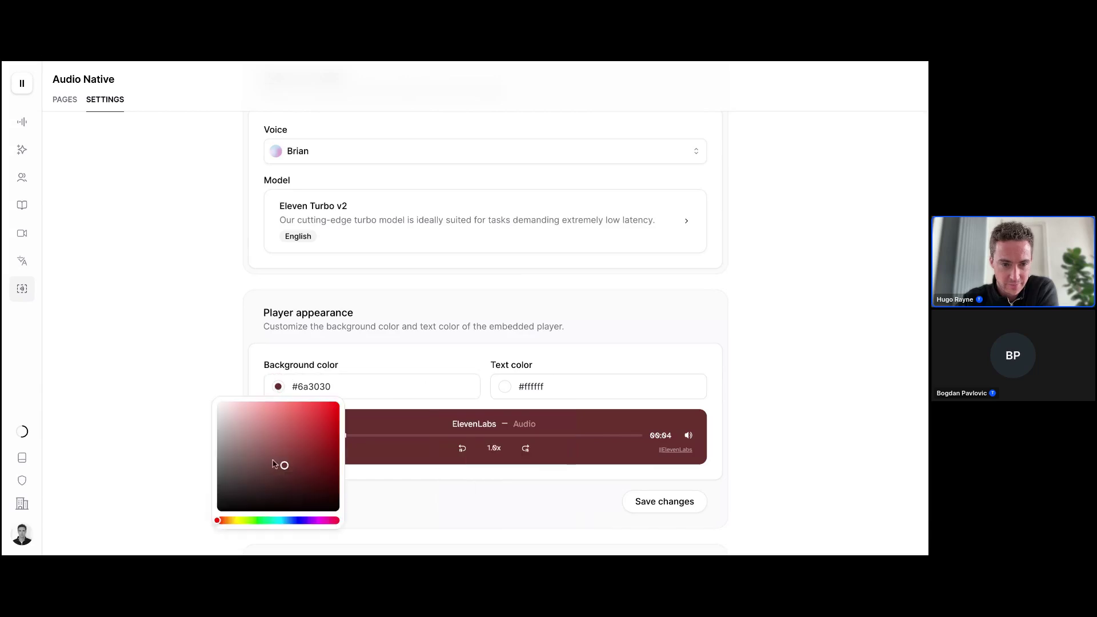
{"action": "left_click", "coordinate": [268, 454]}
{"action": "left_click_drag", "start_coordinate": [246, 440], "coordinate": [173, 371]}
{"action": "left_click", "coordinate": [504, 387]}
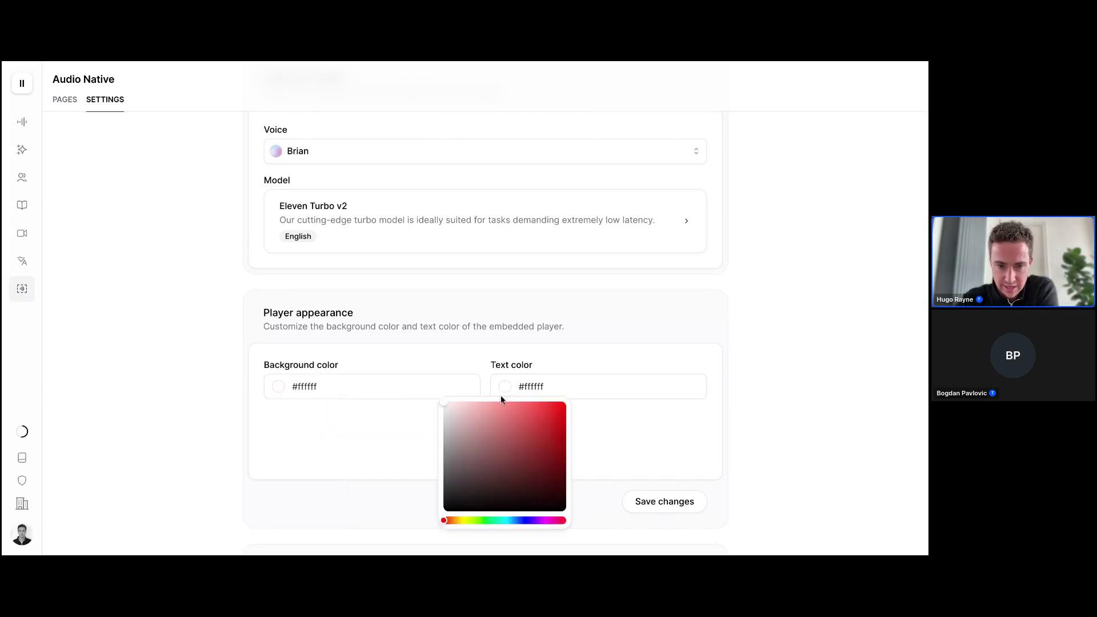
{"action": "left_click_drag", "start_coordinate": [444, 410], "coordinate": [433, 526]}
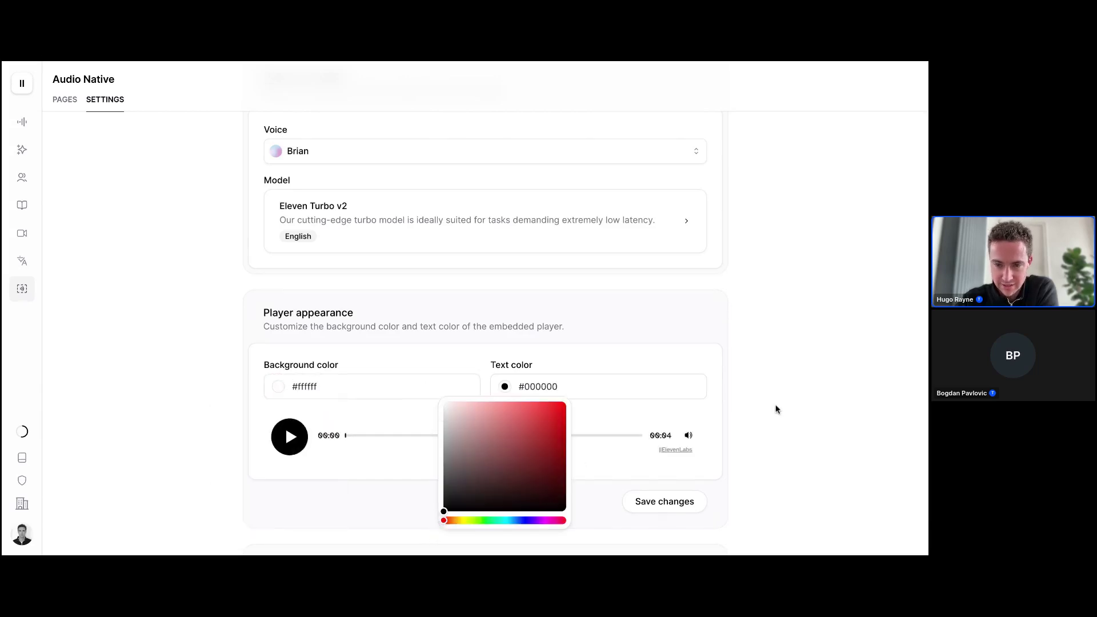
{"action": "left_click", "coordinate": [757, 413]}
- Try deleting the last characters of the player's default title under Title and author, and undo the edit
{"action": "scroll", "coordinate": [748, 413], "scroll_direction": "down", "scroll_amount": 1}
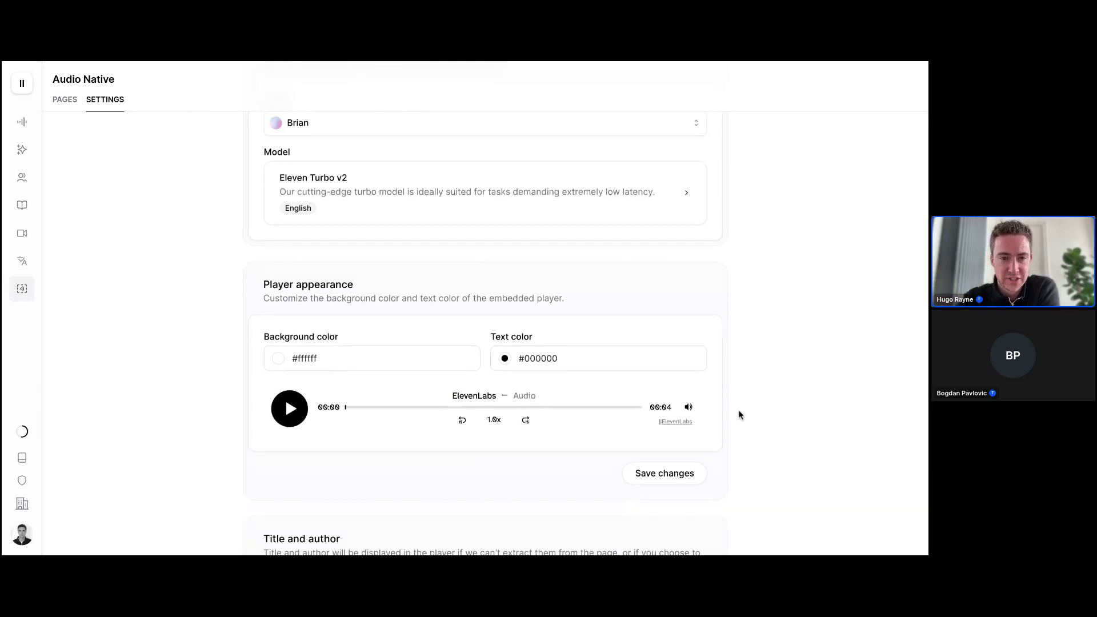
{"action": "scroll", "coordinate": [643, 473], "scroll_direction": "down", "scroll_amount": 4}
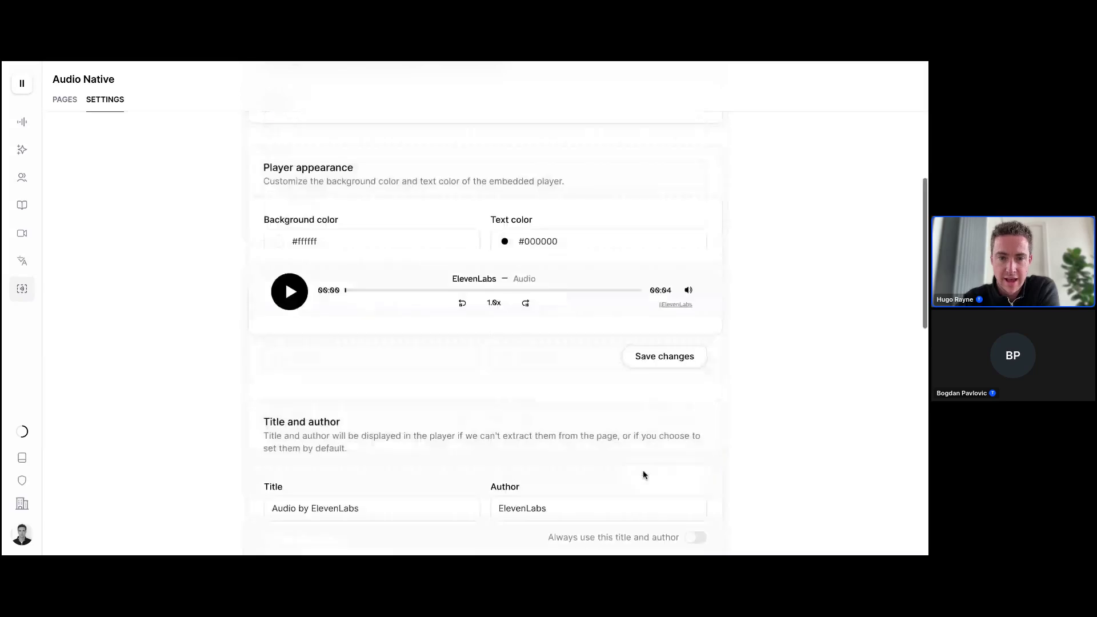
{"action": "scroll", "coordinate": [642, 474], "scroll_direction": "down", "scroll_amount": 5}
{"action": "left_click", "coordinate": [391, 361]}
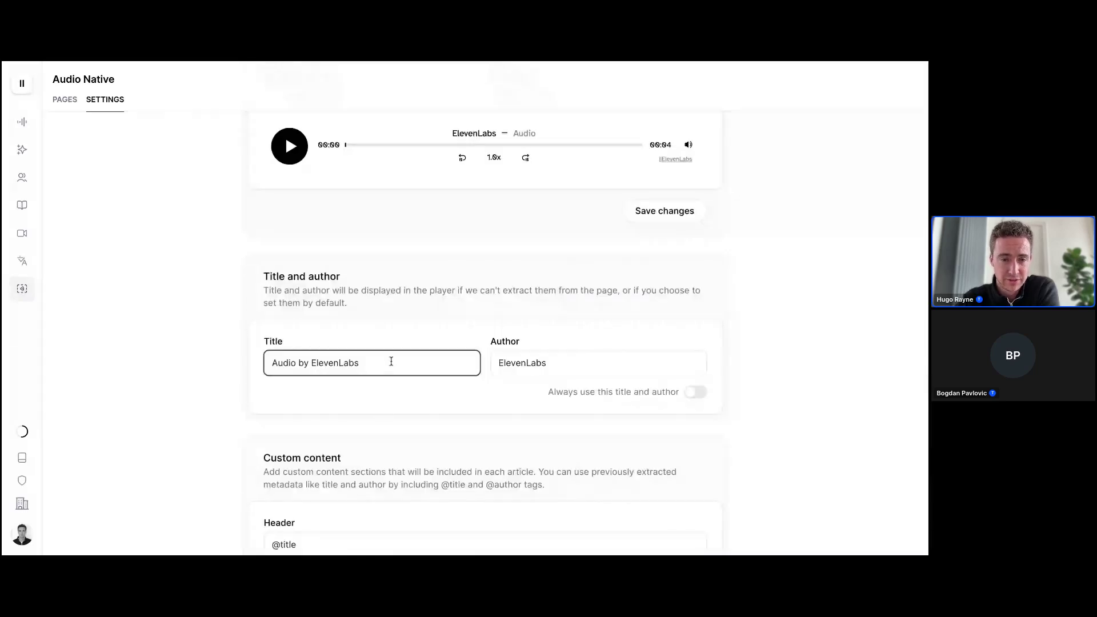
{"action": "key", "text": "BackSpace"}
{"action": "key", "text": "BackSpace"}
{"action": "key", "text": "ctrl+z"}
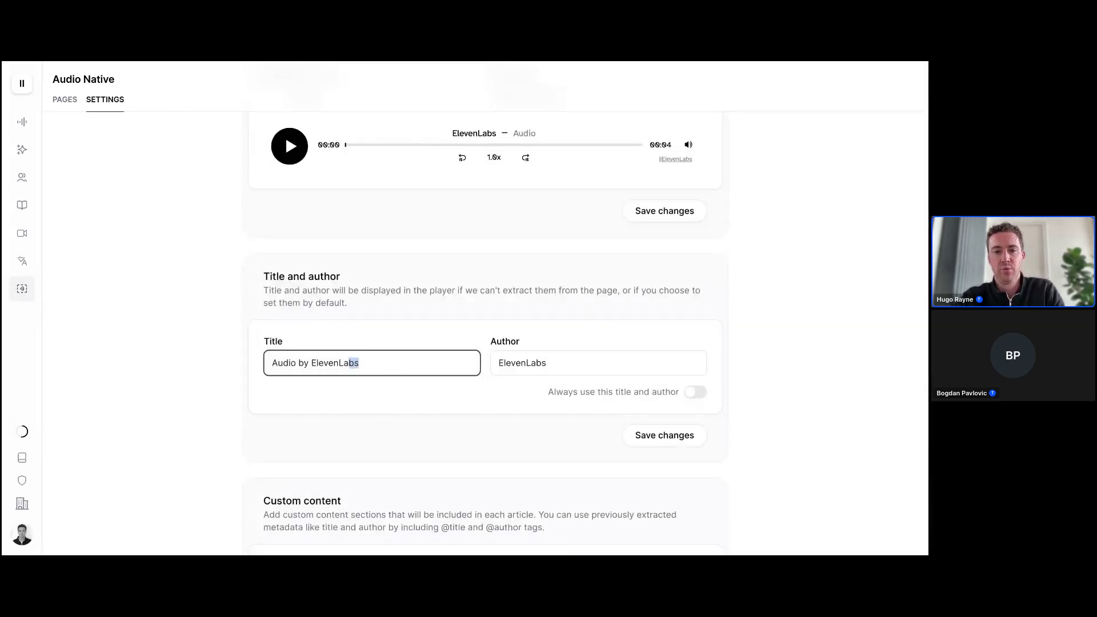
{"action": "left_click", "coordinate": [746, 264]}
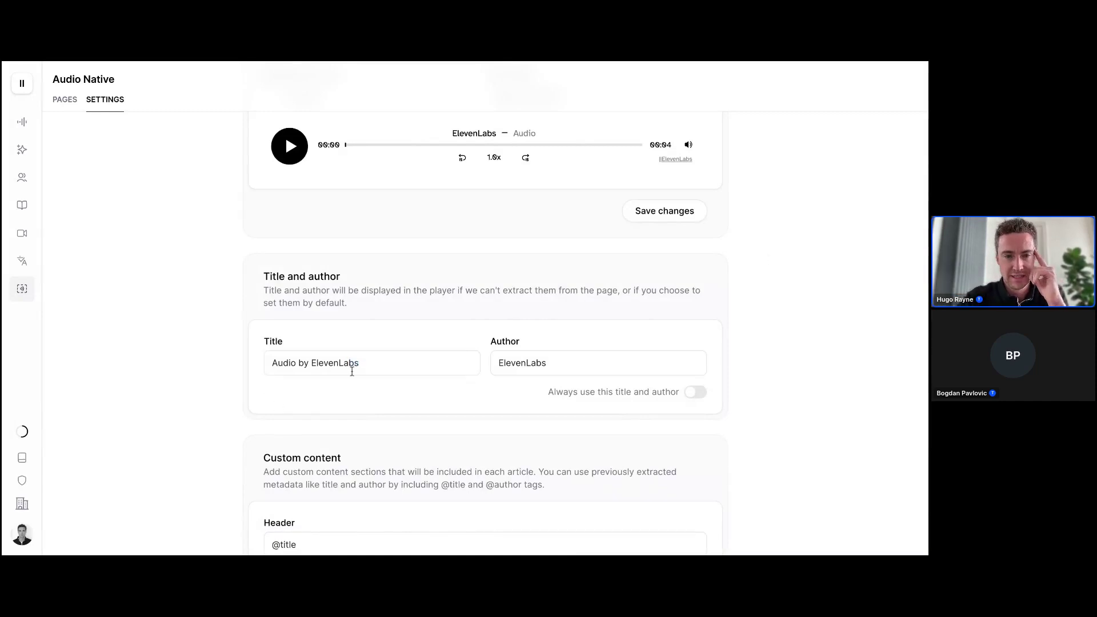
- Switch to the TIME article on digital body language to view its embedded audio player
{"action": "scroll", "coordinate": [411, 405], "scroll_direction": "up", "scroll_amount": 1}
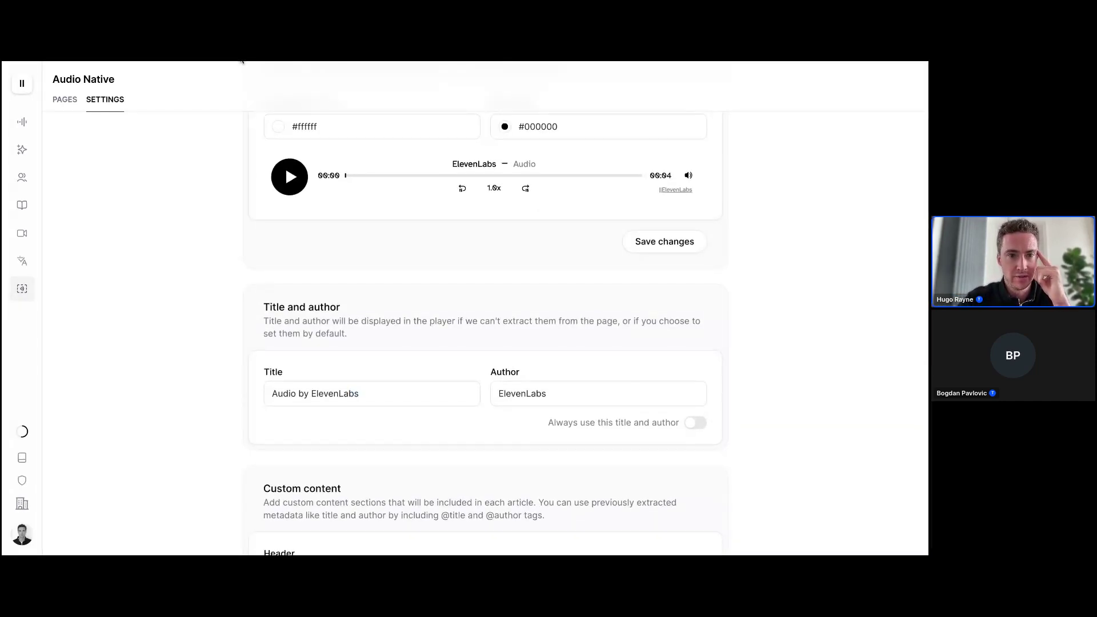
{"action": "left_click", "coordinate": [241, 60]}
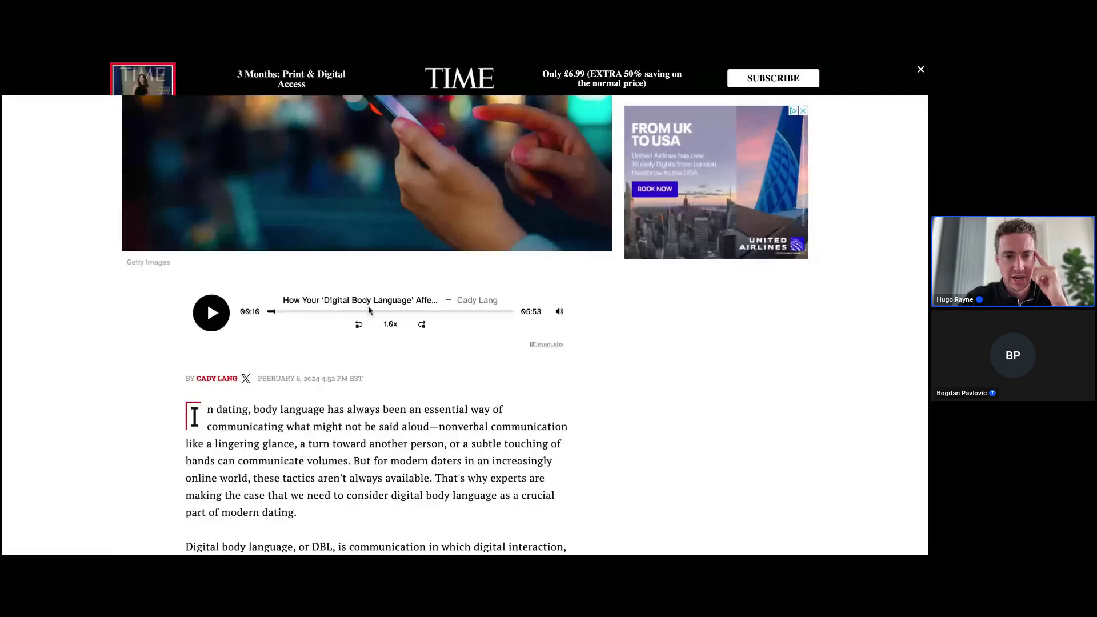
- Highlight the author in the TIME article's player, and examine the Title and author and Custom content settings in Audio Native
{"action": "left_click_drag", "start_coordinate": [284, 300], "coordinate": [498, 301]}
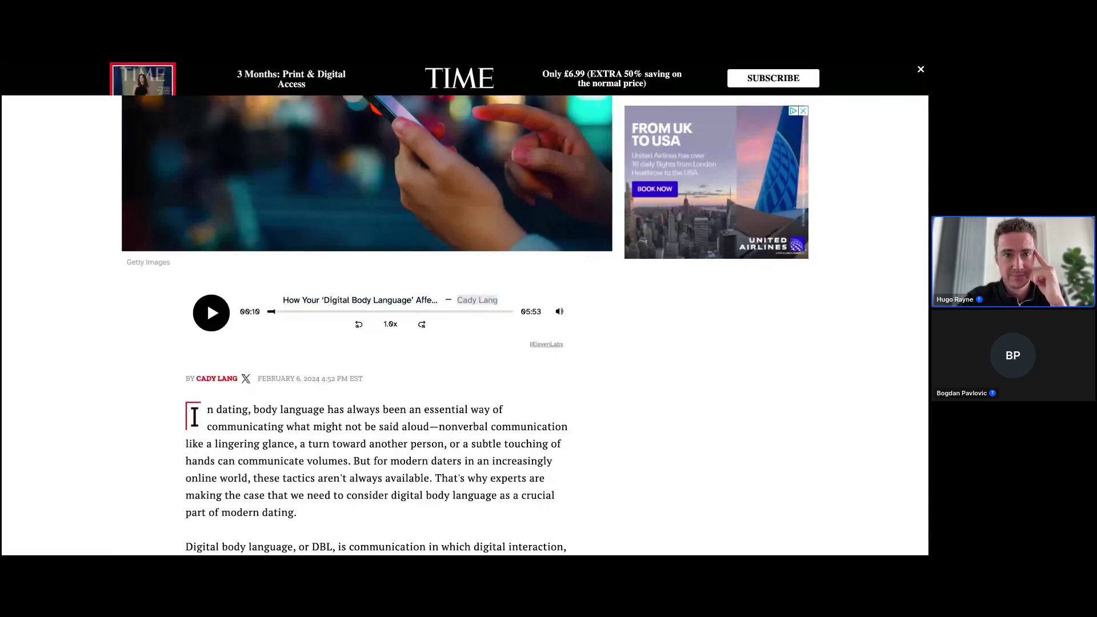
{"action": "key", "text": "ctrl+Tab"}
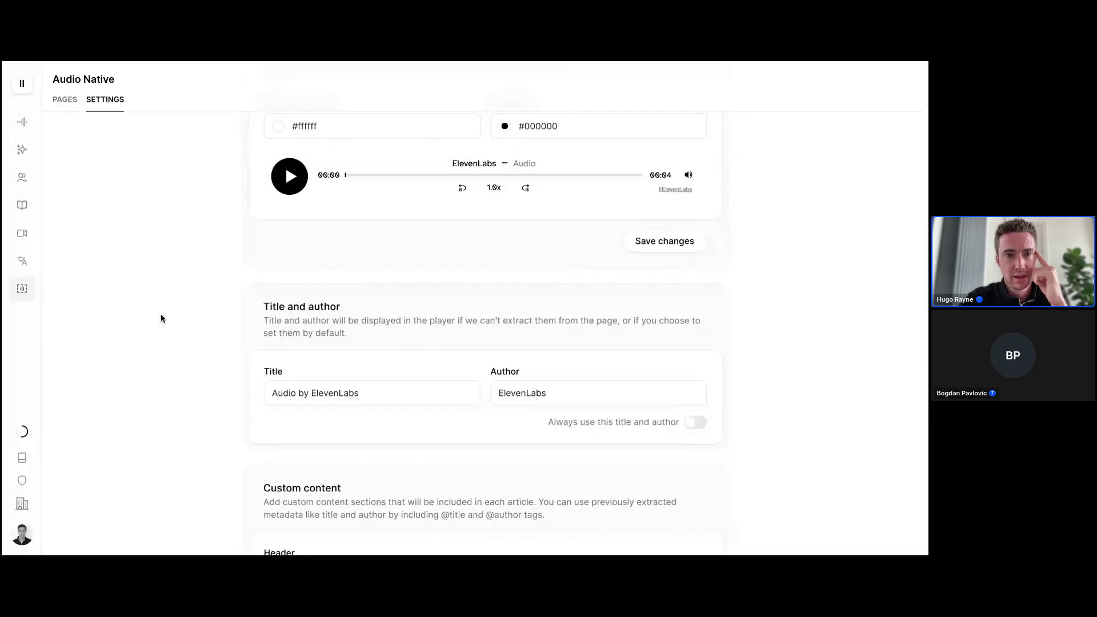
{"action": "scroll", "coordinate": [161, 319], "scroll_direction": "down", "scroll_amount": 2}
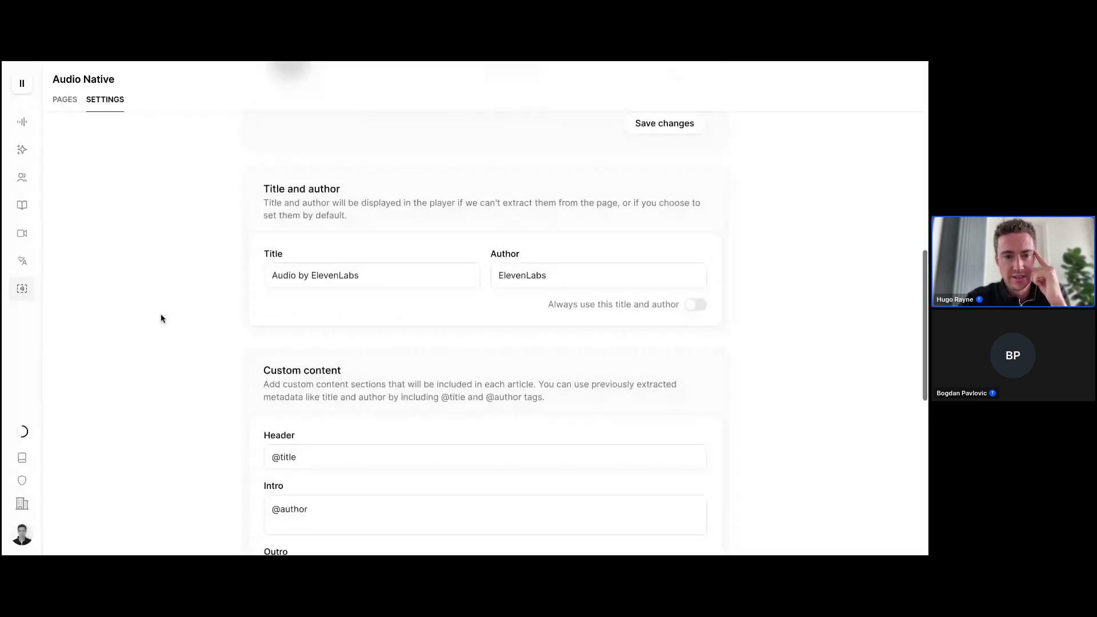
{"action": "scroll", "coordinate": [161, 318], "scroll_direction": "down", "scroll_amount": 2}
{"action": "left_click", "coordinate": [266, 341]}
{"action": "left_click", "coordinate": [330, 390]}
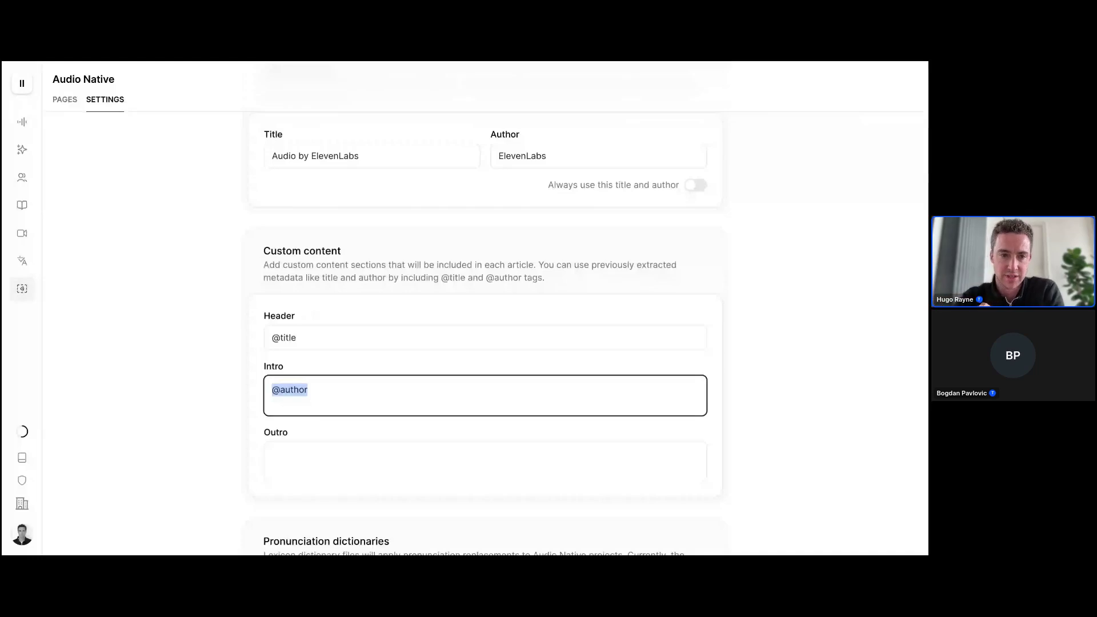
{"action": "left_click", "coordinate": [388, 150]}
{"action": "left_click", "coordinate": [570, 145]}
- Examine the Pronunciation dictionaries and CSS selectors sections of the player settings, highlighting their descriptions
{"action": "scroll", "coordinate": [795, 344], "scroll_direction": "down", "scroll_amount": 4}
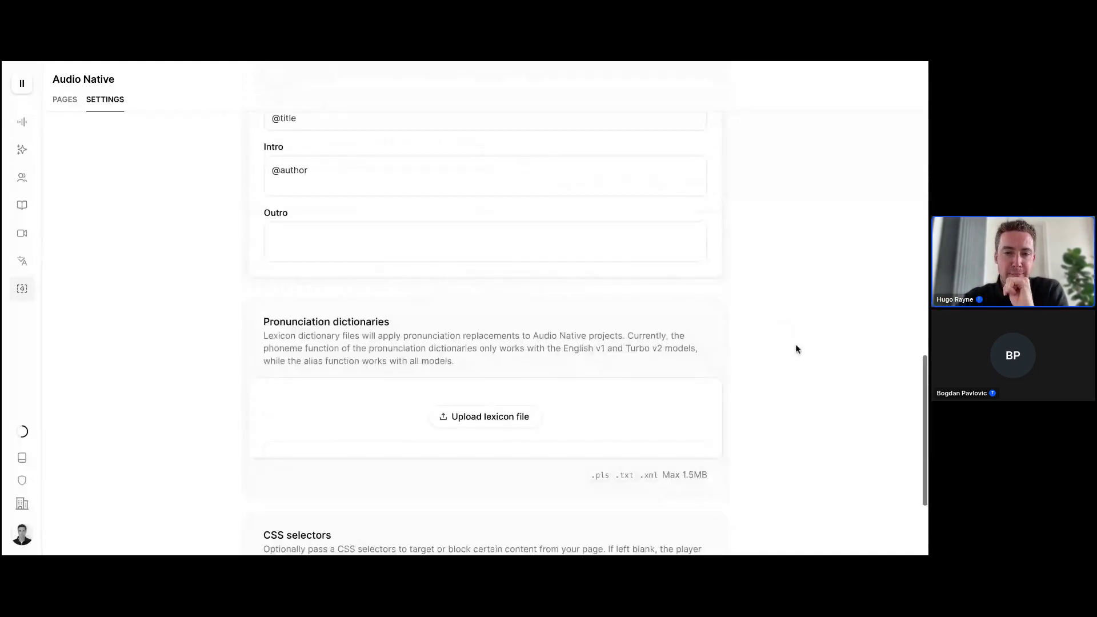
{"action": "scroll", "coordinate": [373, 388], "scroll_direction": "down", "scroll_amount": 1}
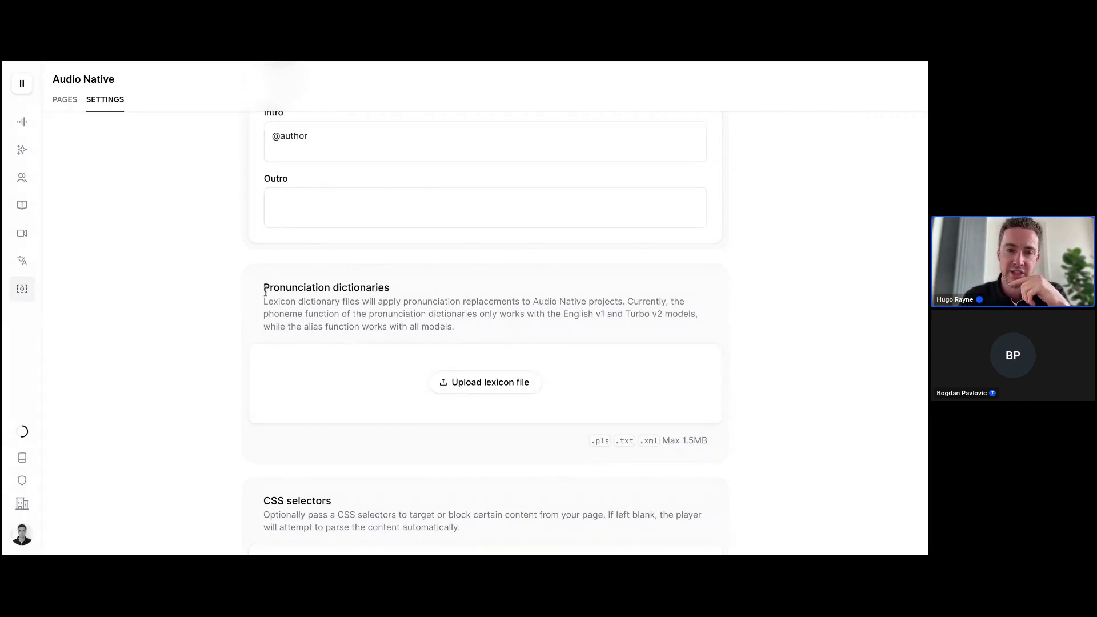
{"action": "left_click_drag", "start_coordinate": [264, 289], "coordinate": [479, 338]}
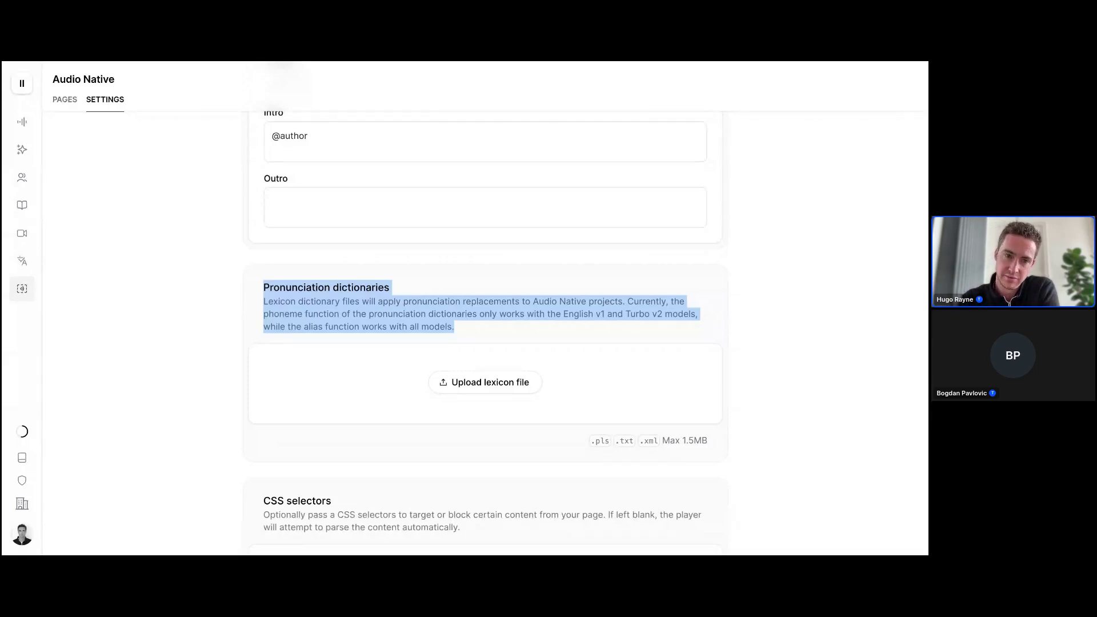
{"action": "left_click", "coordinate": [515, 331]}
{"action": "scroll", "coordinate": [813, 382], "scroll_direction": "down", "scroll_amount": 2}
{"action": "left_click_drag", "start_coordinate": [263, 380], "coordinate": [477, 408]}
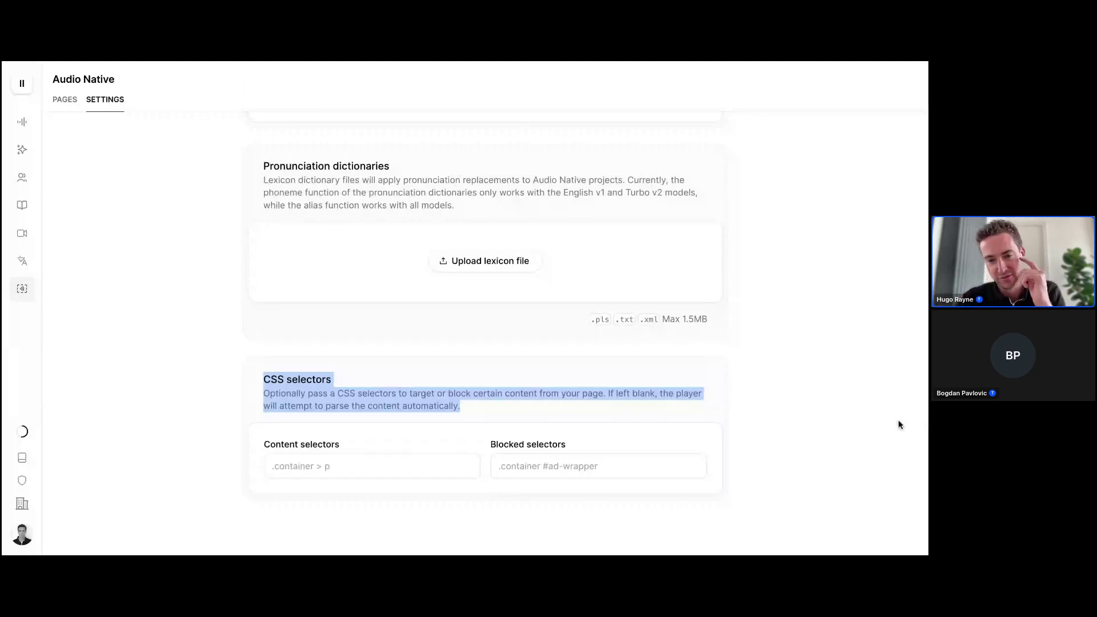
- Browse the voices available for the default player and play the preview of the Brian voice
{"action": "scroll", "coordinate": [811, 382], "scroll_direction": "up", "scroll_amount": 4}
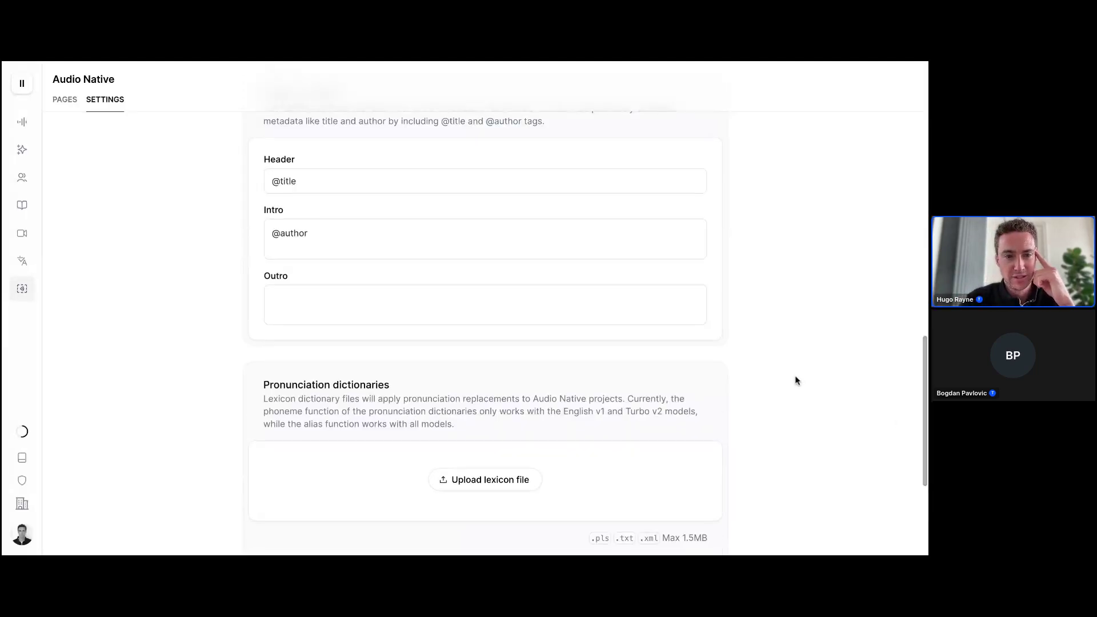
{"action": "scroll", "coordinate": [797, 382], "scroll_direction": "up", "scroll_amount": 10}
{"action": "scroll", "coordinate": [484, 333], "scroll_direction": "up", "scroll_amount": 1}
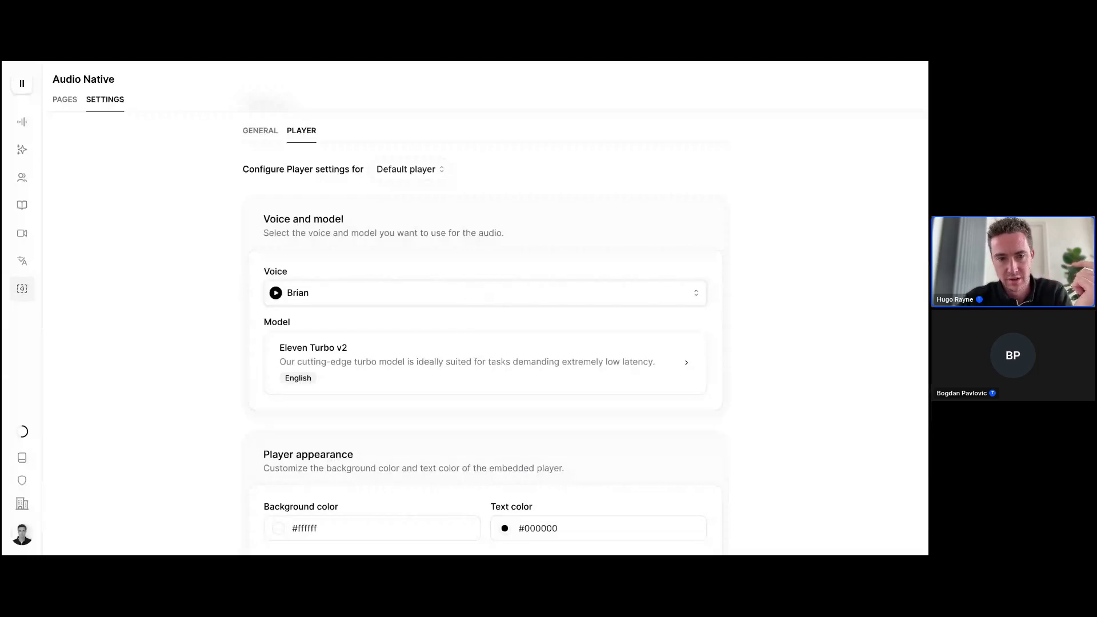
{"action": "left_click", "coordinate": [477, 294]}
{"action": "scroll", "coordinate": [396, 486], "scroll_direction": "down", "scroll_amount": 1}
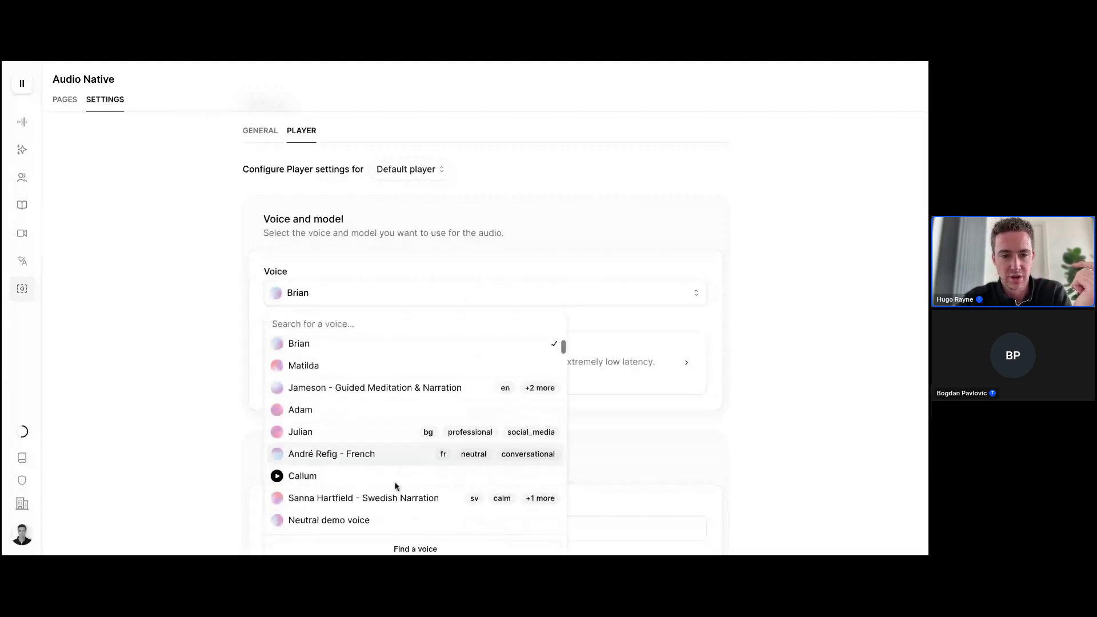
{"action": "scroll", "coordinate": [395, 486], "scroll_direction": "down", "scroll_amount": 15}
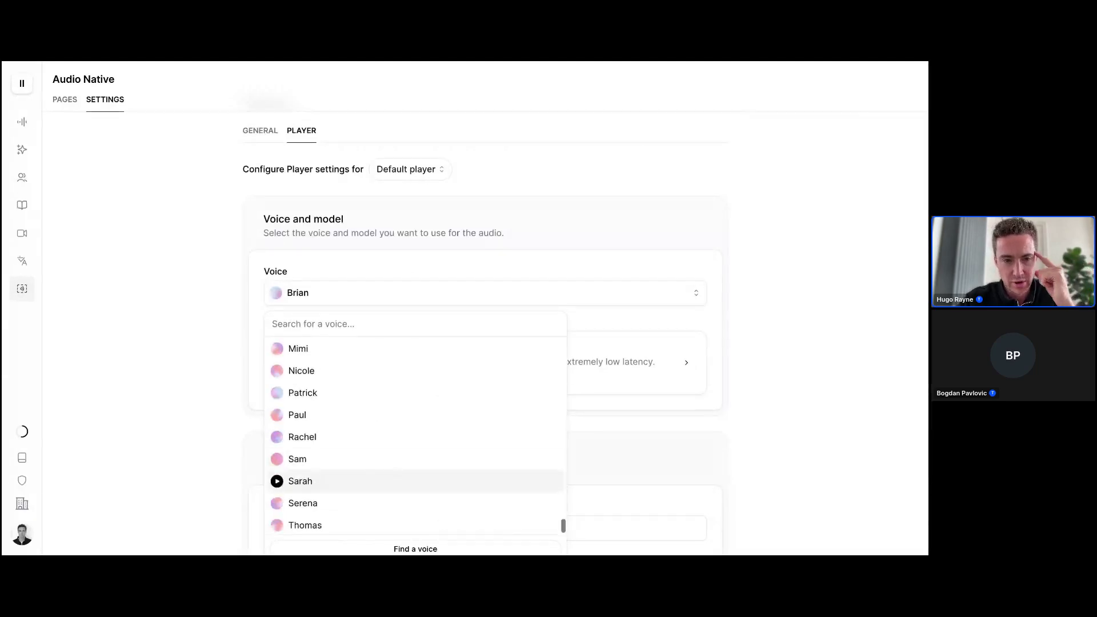
{"action": "scroll", "coordinate": [387, 377], "scroll_direction": "up", "scroll_amount": 12}
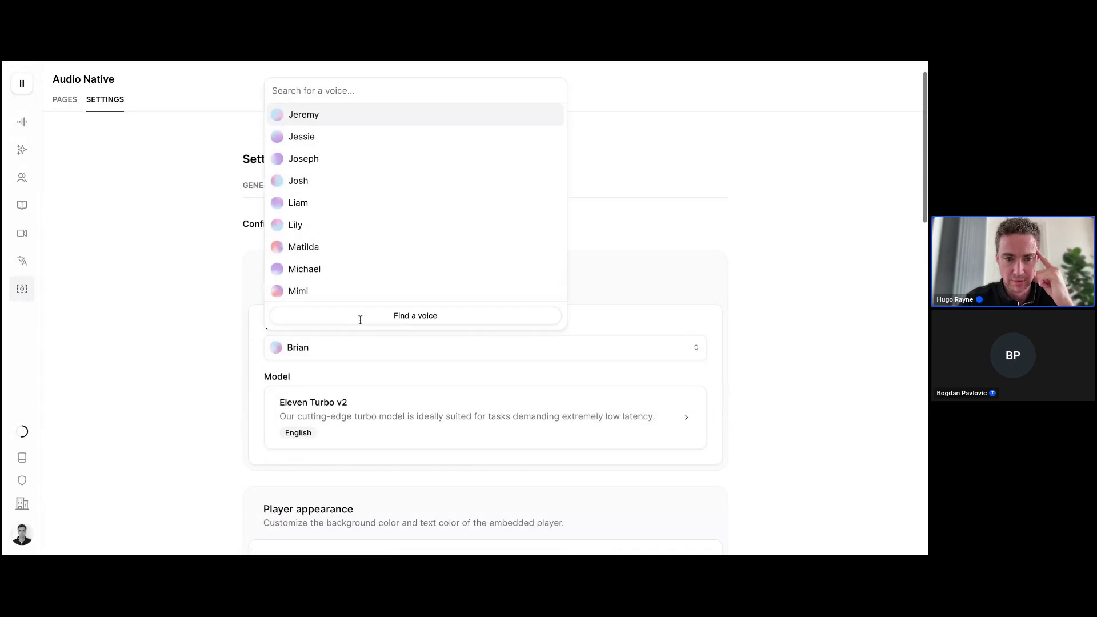
{"action": "left_click", "coordinate": [303, 350]}
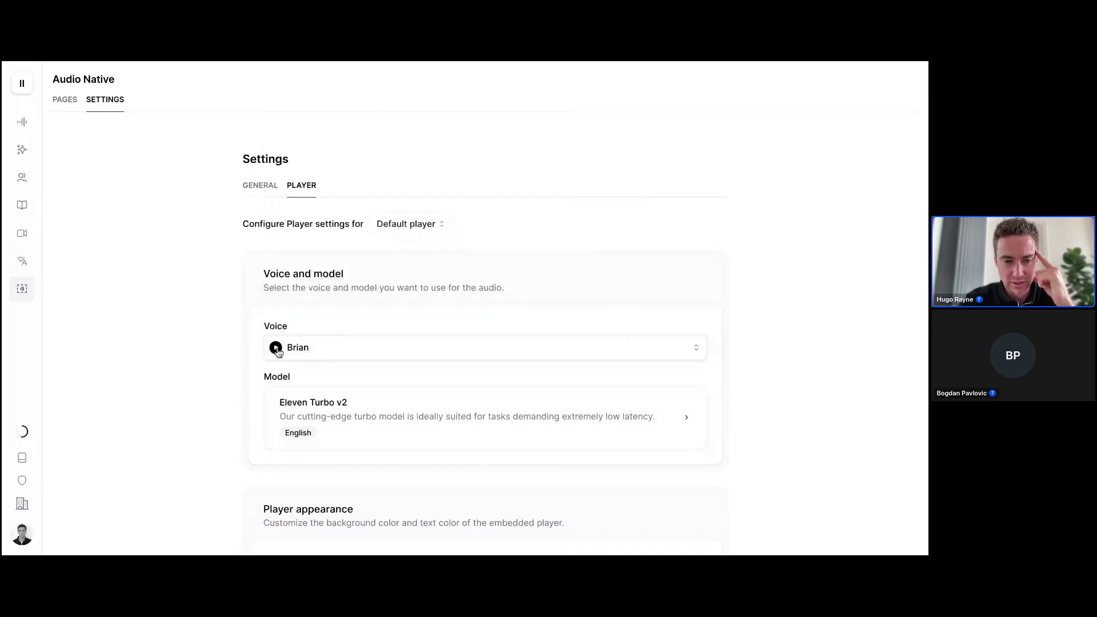
{"action": "left_click", "coordinate": [277, 349]}
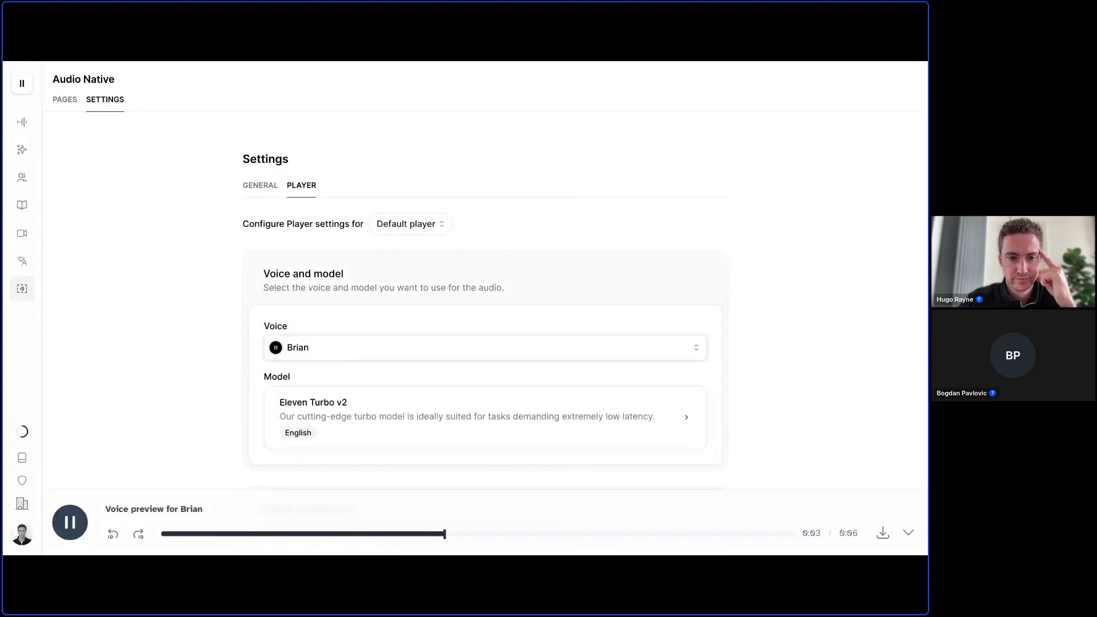
- View the languages supported by Eleven Multilingual v2, and select Eleven Turbo v2 as the player's model
{"action": "scroll", "coordinate": [822, 360], "scroll_direction": "down", "scroll_amount": 2}
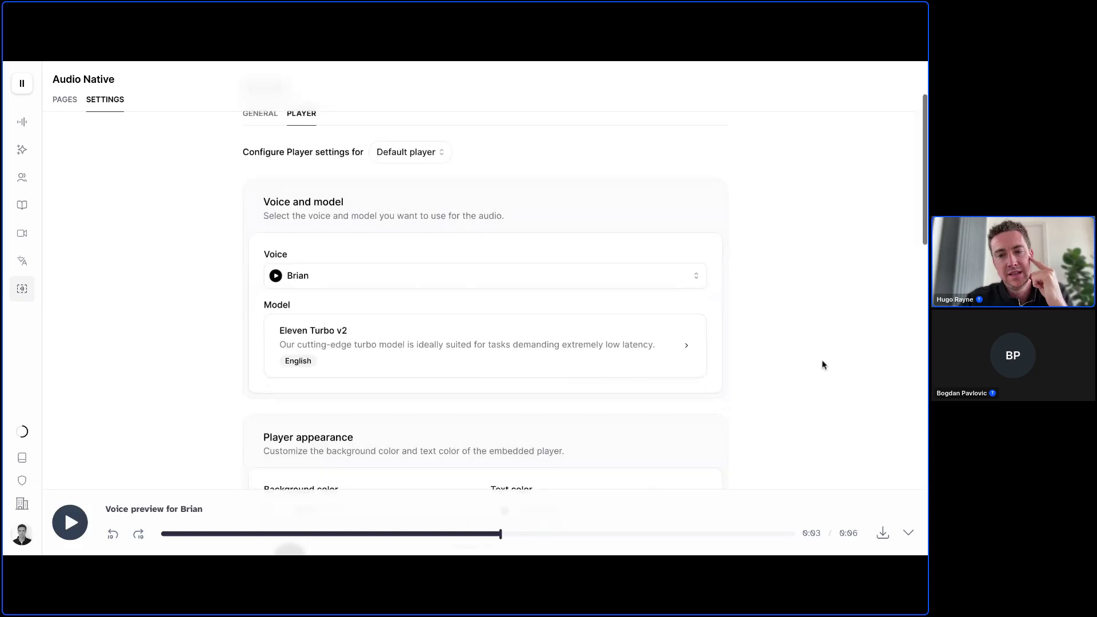
{"action": "left_click", "coordinate": [650, 308]}
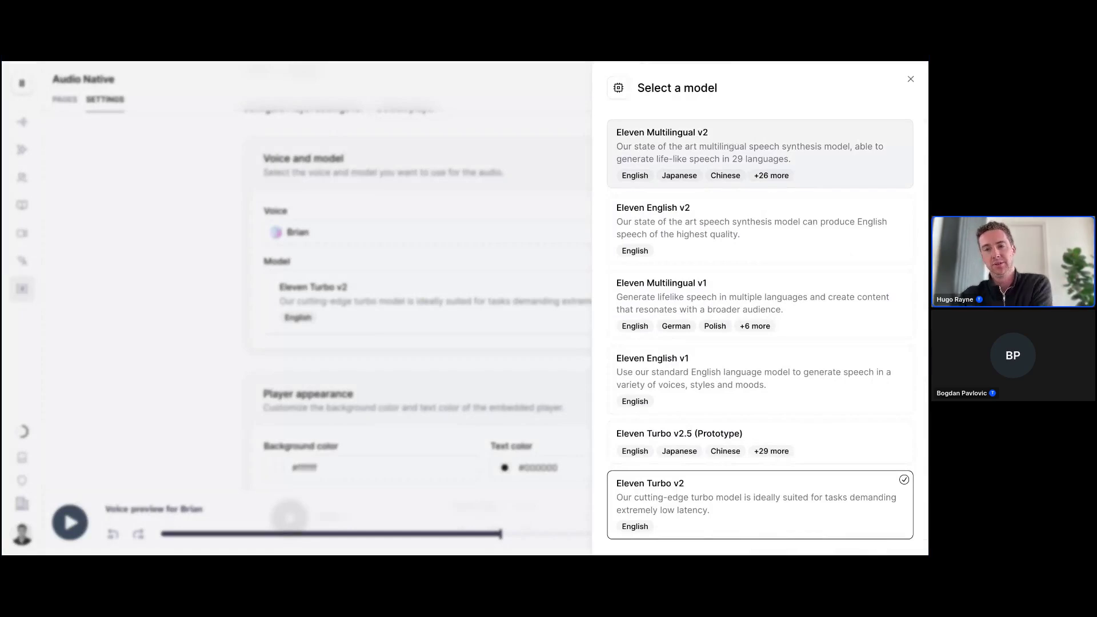
{"action": "mouse_move", "coordinate": [775, 182]}
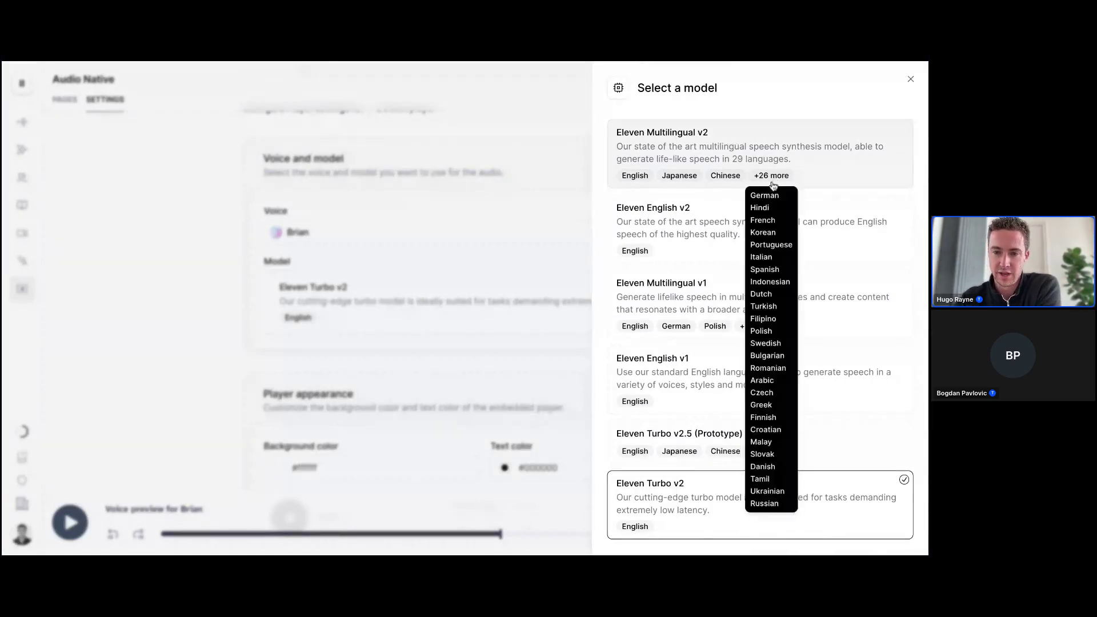
{"action": "left_click", "coordinate": [691, 489]}
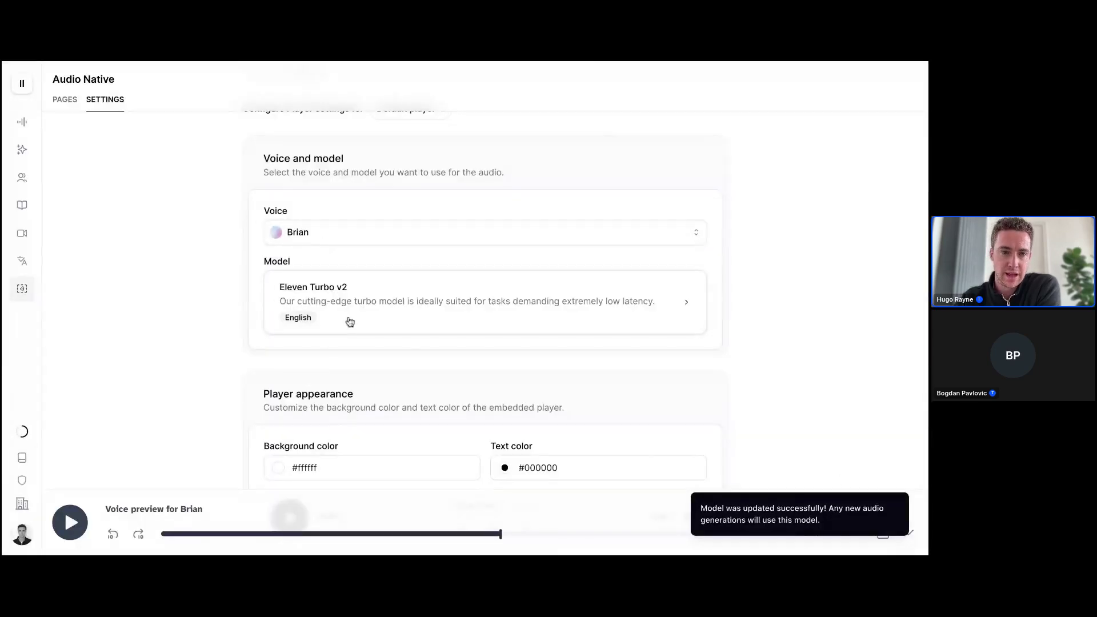
- Copy the Audio Native embed code snippet from the general settings
{"action": "scroll", "coordinate": [176, 263], "scroll_direction": "up", "scroll_amount": 2}
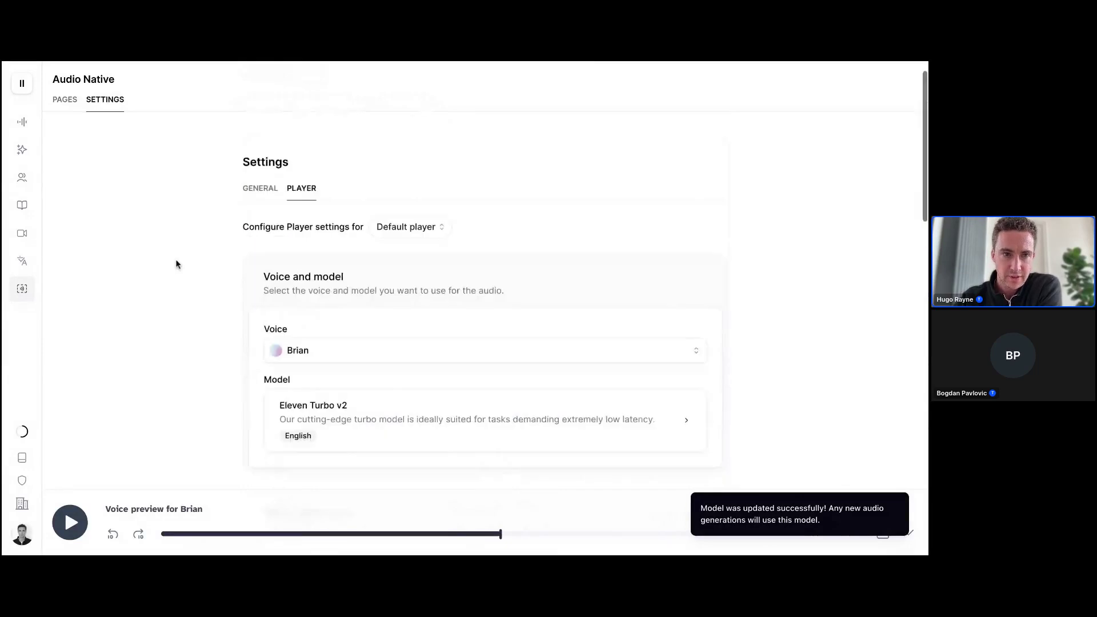
{"action": "scroll", "coordinate": [176, 261], "scroll_direction": "down", "scroll_amount": 1}
{"action": "mouse_move", "coordinate": [66, 95]}
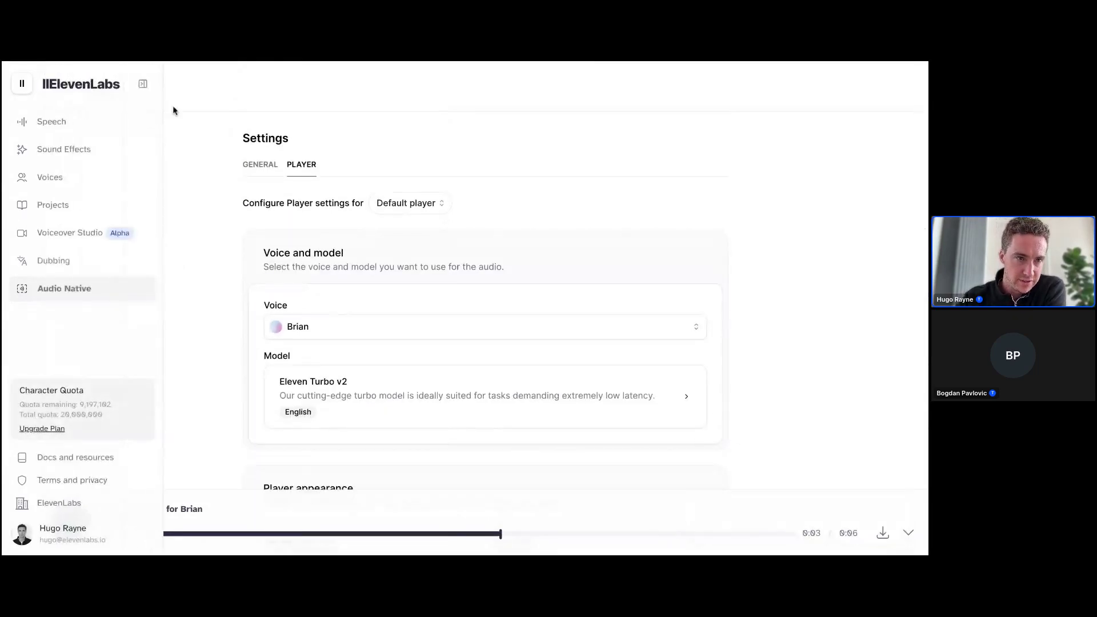
{"action": "left_click", "coordinate": [70, 124]}
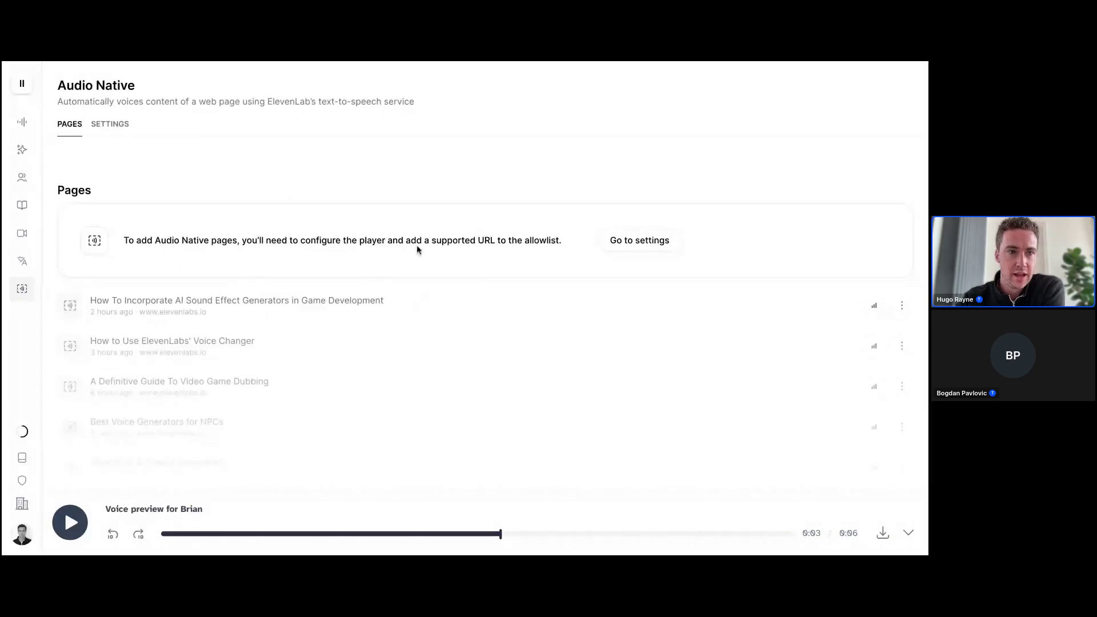
{"action": "left_click", "coordinate": [112, 124]}
{"action": "left_click", "coordinate": [77, 124]}
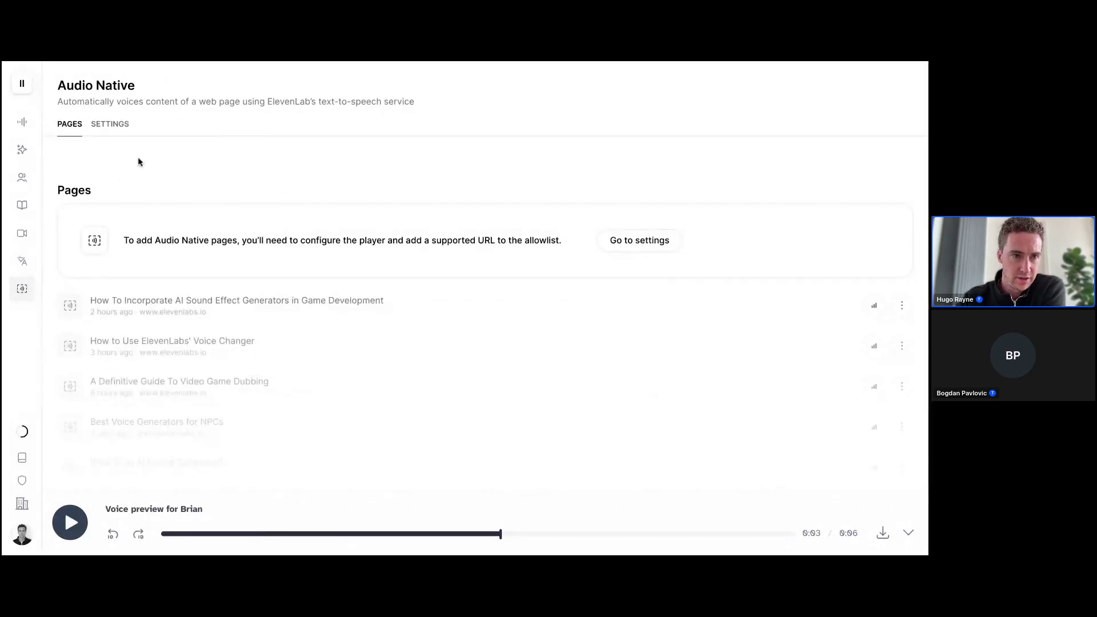
{"action": "left_click", "coordinate": [111, 124]}
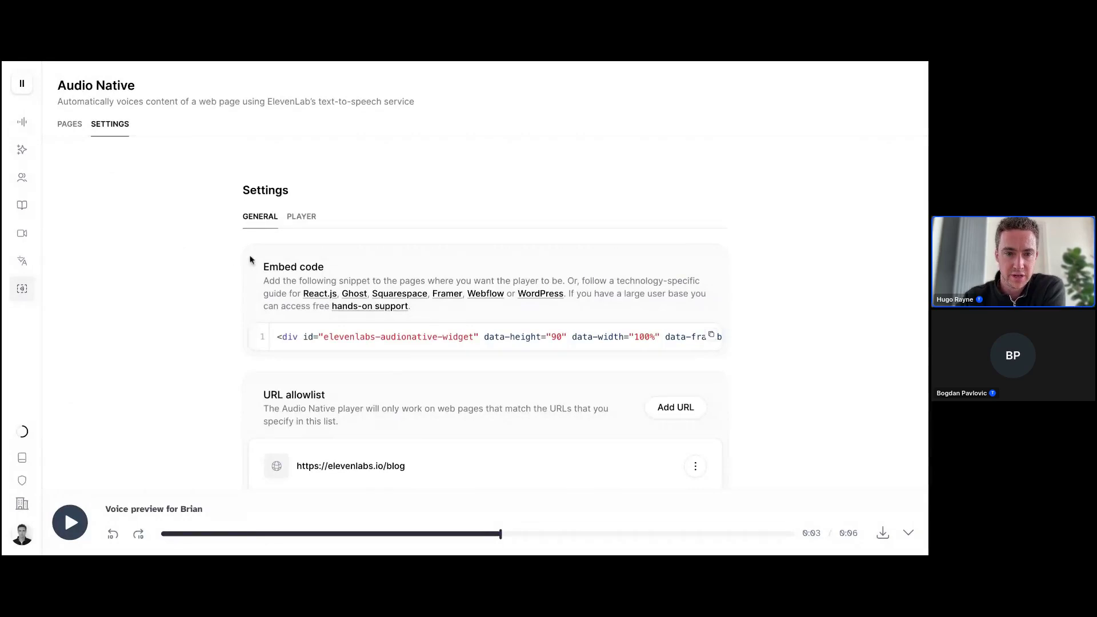
{"action": "left_click", "coordinate": [713, 334]}
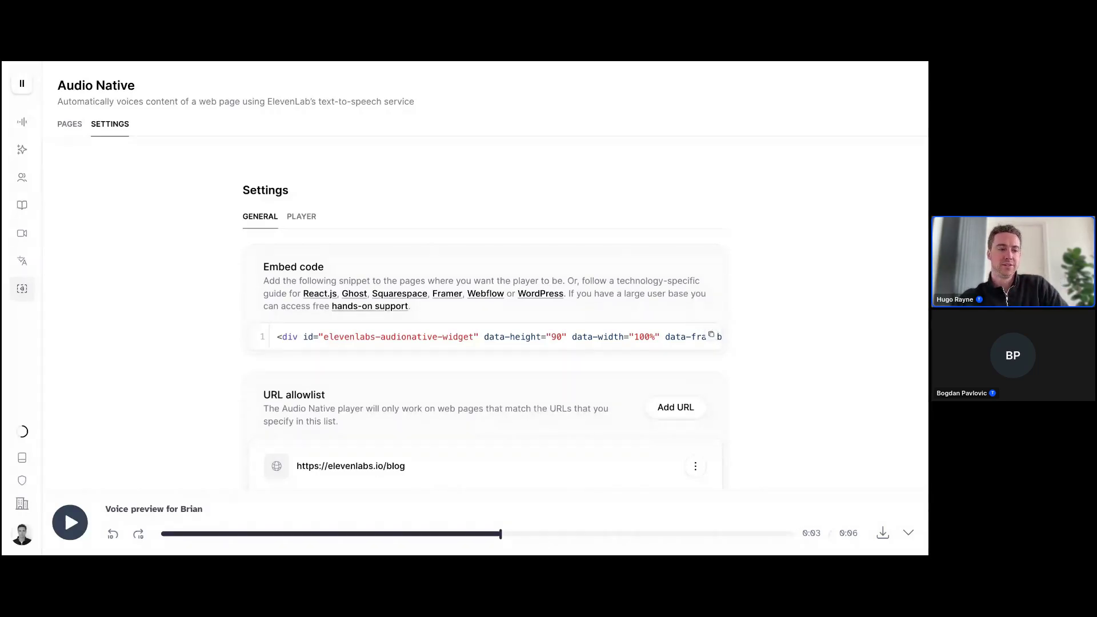
- View the "AI generated sound effects are here" post in the blog editor and on the ElevenLabs blog page
{"action": "key", "text": "ctrl+Tab"}
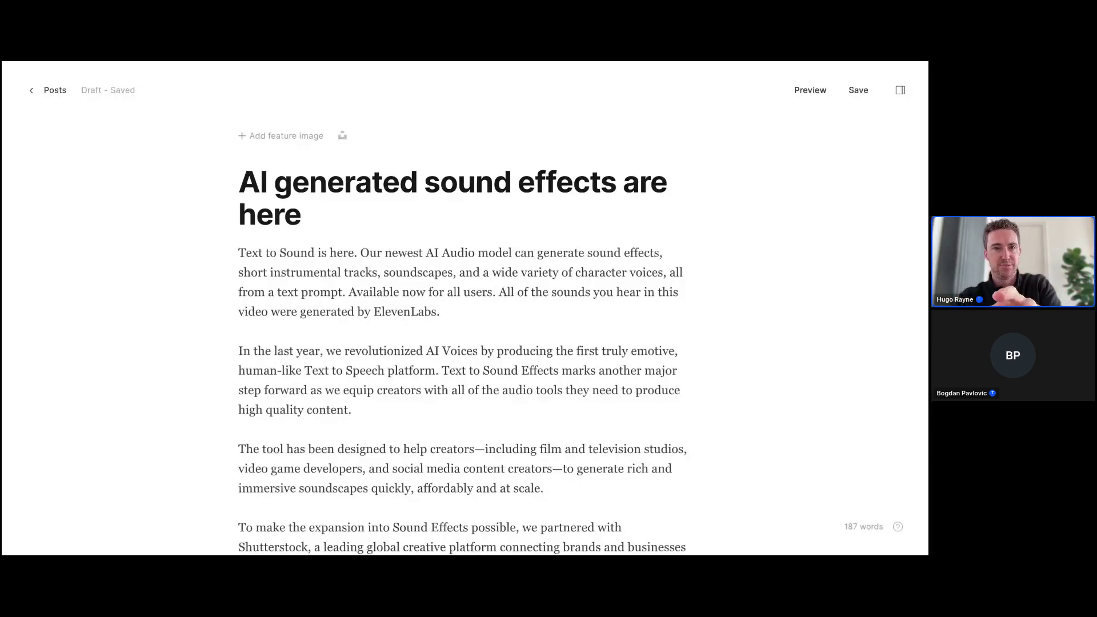
{"action": "key", "text": "ctrl+Tab"}
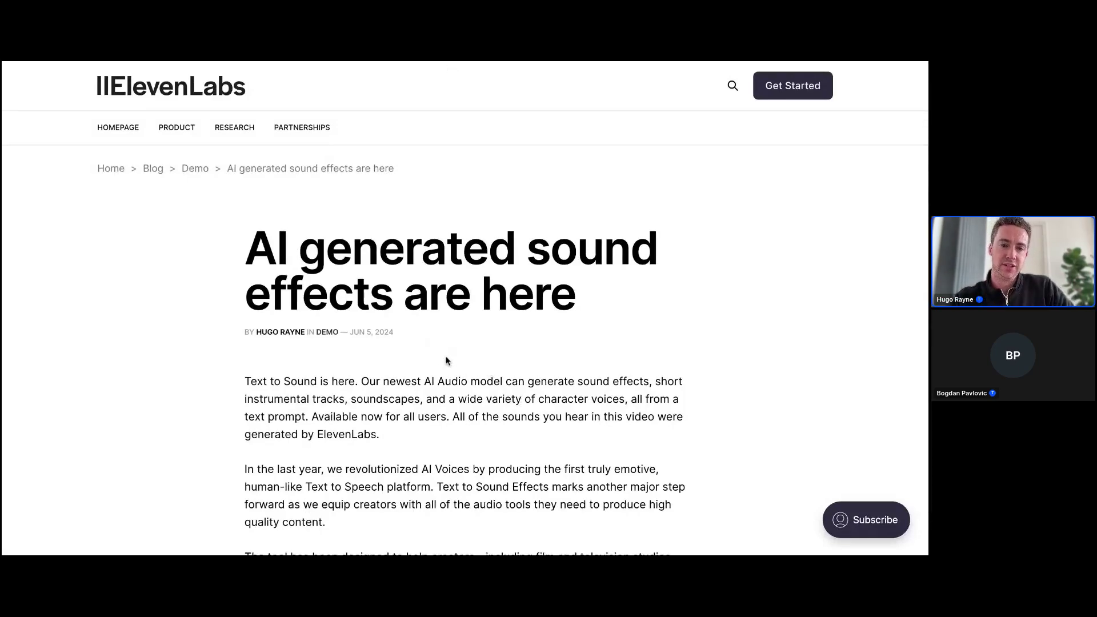
{"action": "scroll", "coordinate": [446, 363], "scroll_direction": "down", "scroll_amount": 3}
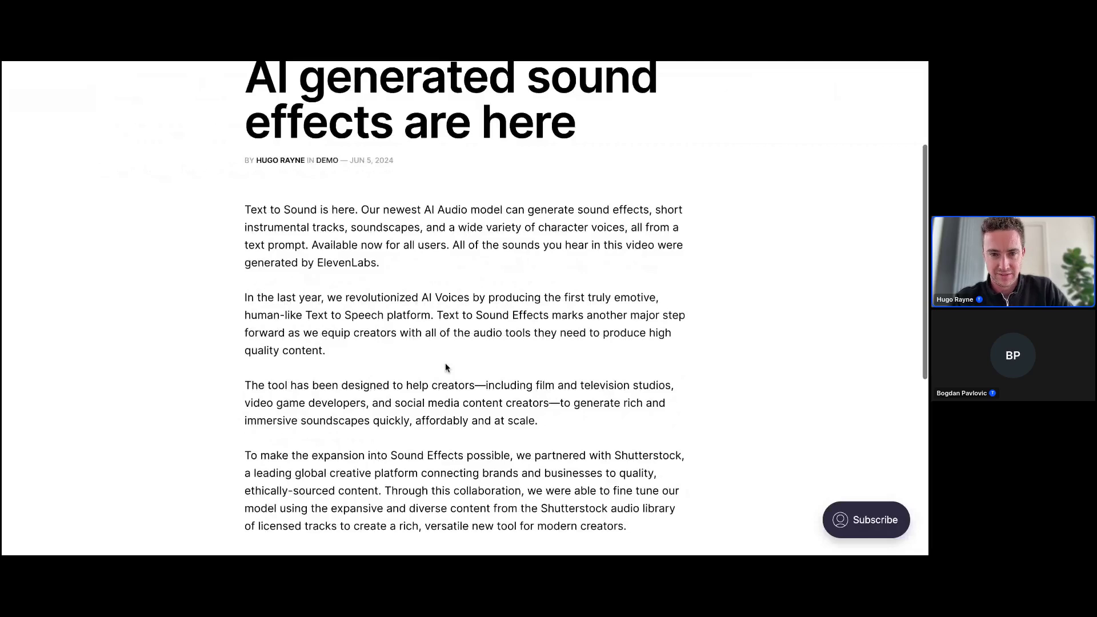
{"action": "scroll", "coordinate": [446, 368], "scroll_direction": "up", "scroll_amount": 4}
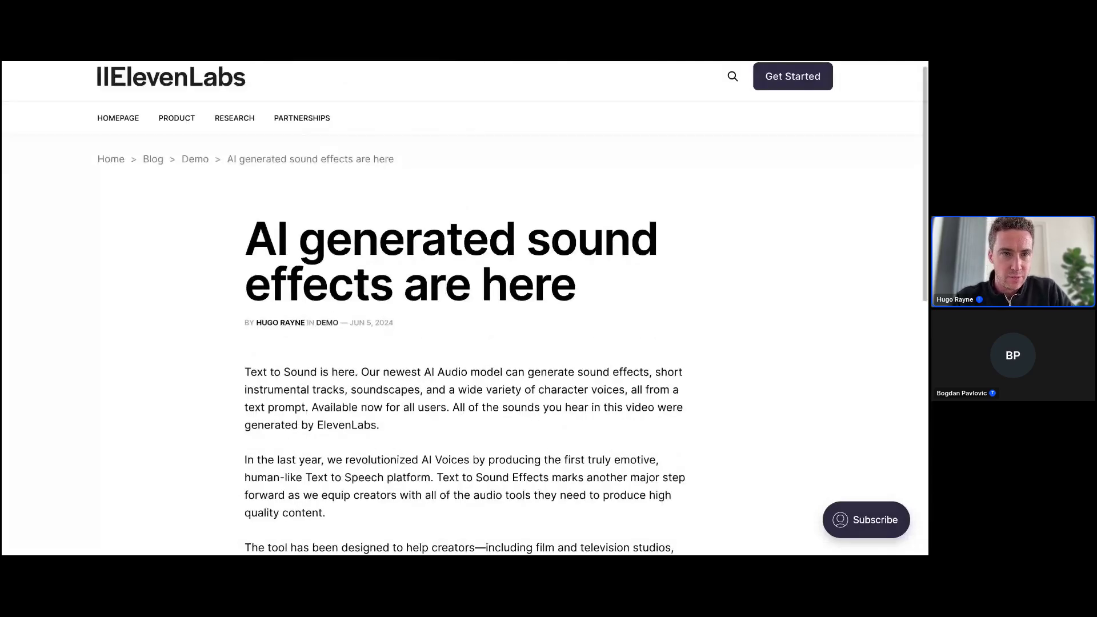
- Insert an HTML block with the copied embed code directly below the title of the "AI generated sound effects are here" draft, and save the post
{"action": "key", "text": "ctrl+Tab"}
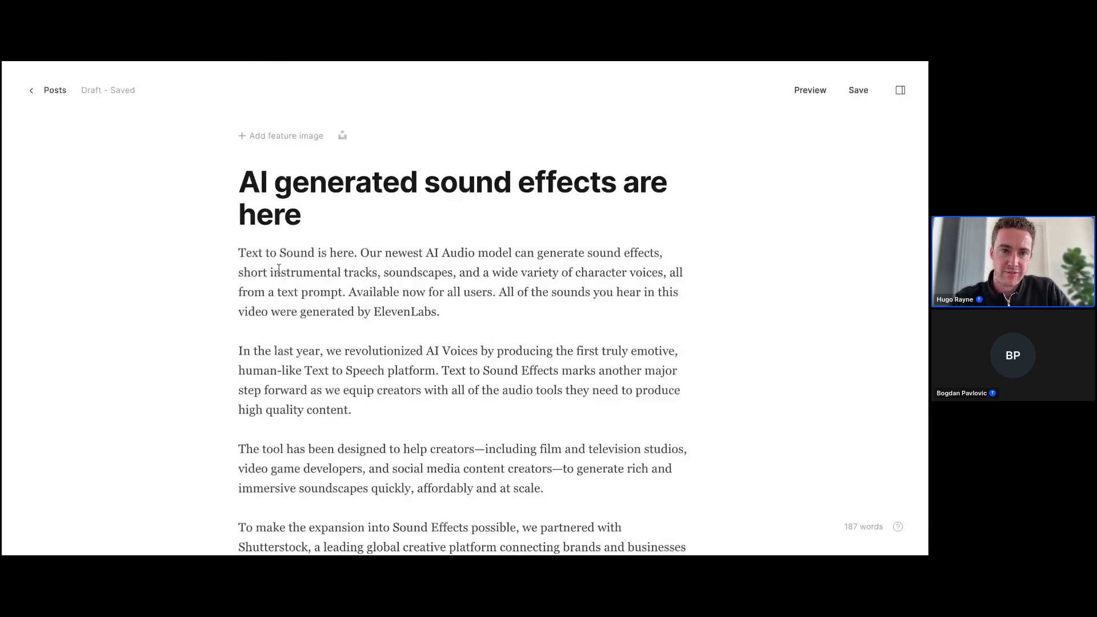
{"action": "left_click", "coordinate": [307, 220]}
{"action": "key", "text": "Return"}
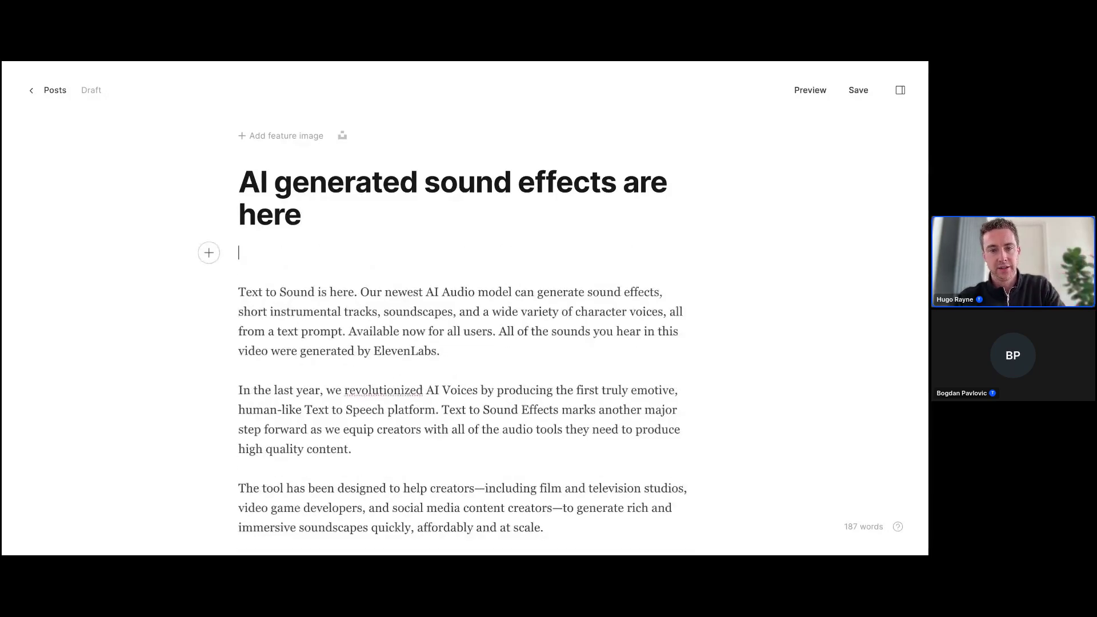
{"action": "type", "text": "/"}
{"action": "left_click", "coordinate": [295, 357]}
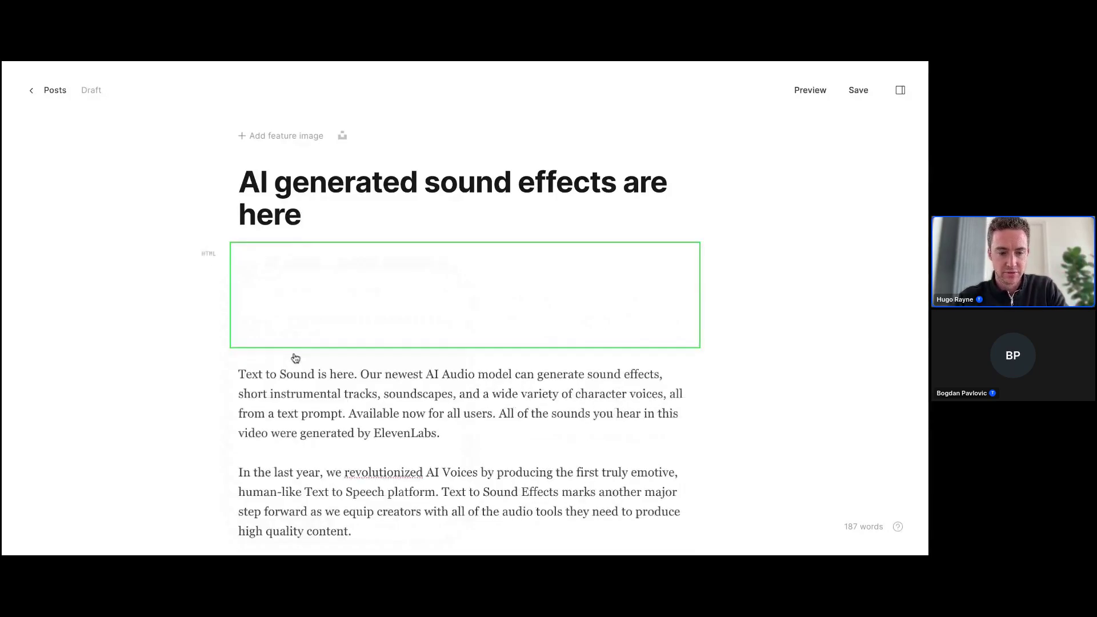
{"action": "key", "text": "ctrl+v"}
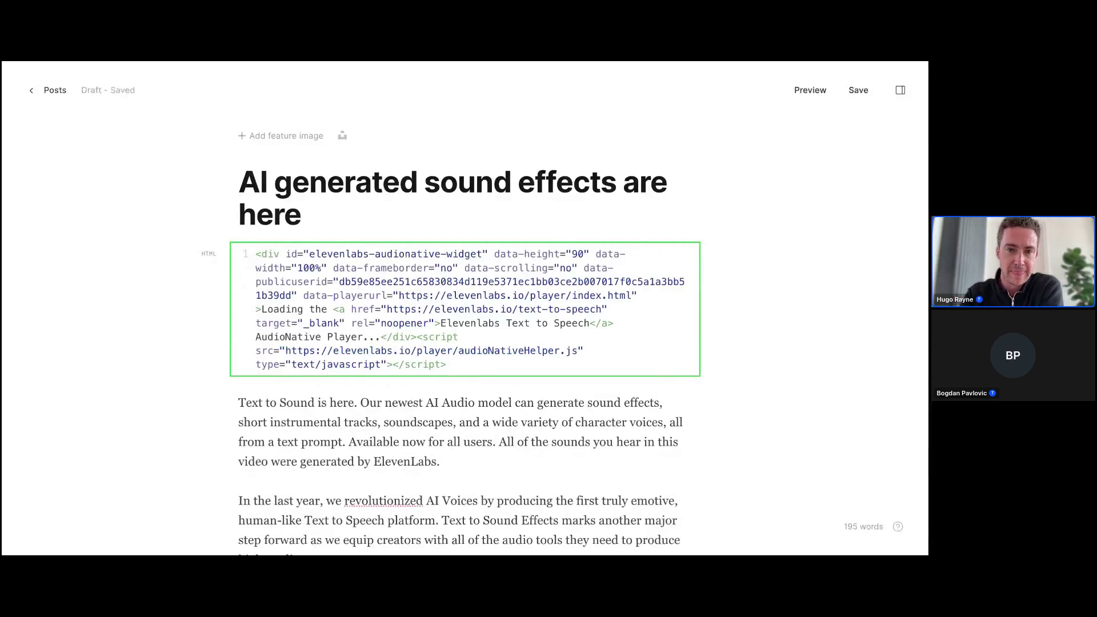
{"action": "key", "text": "Escape"}
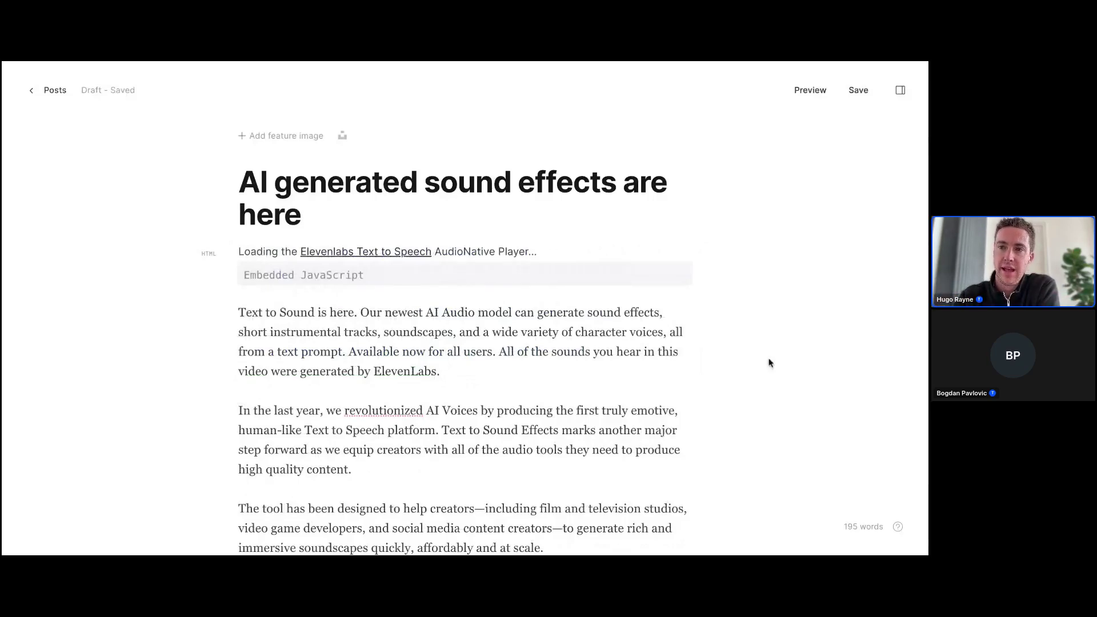
{"action": "left_click", "coordinate": [858, 92]}
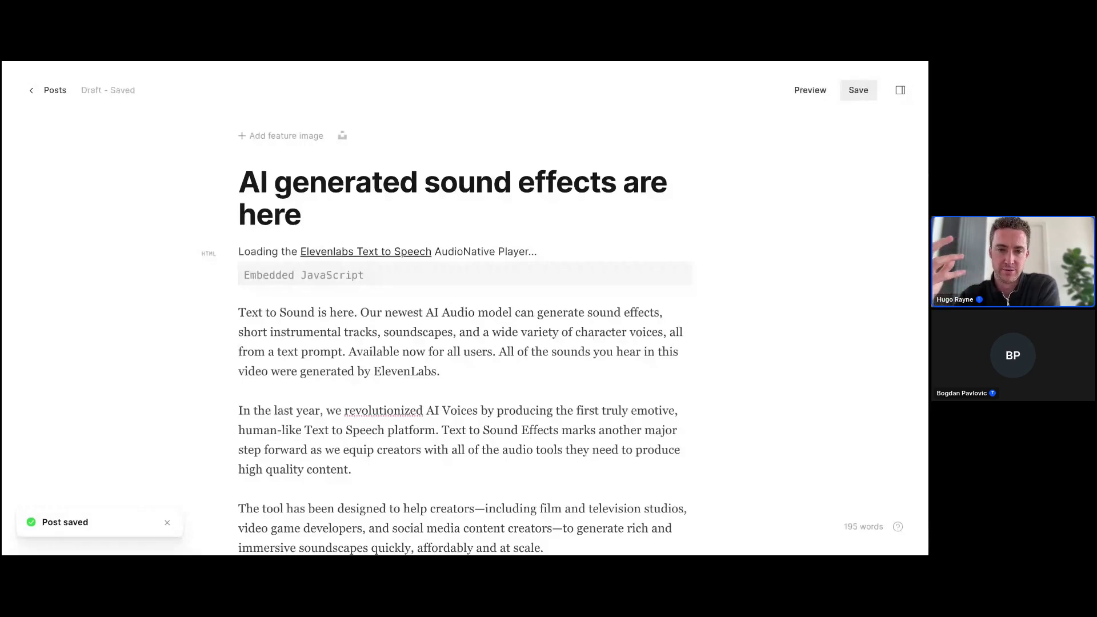
- Review the saved draft in the blog editor, and view the embedded audio player on the post's ElevenLabs blog page
{"action": "scroll", "coordinate": [522, 408], "scroll_direction": "down", "scroll_amount": 2}
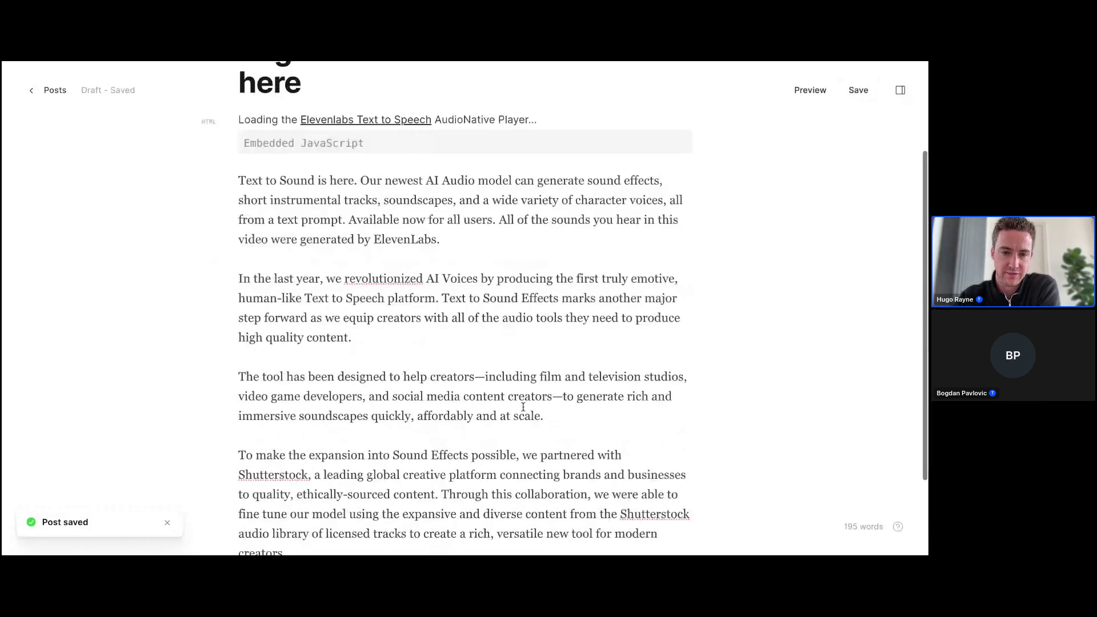
{"action": "scroll", "coordinate": [523, 407], "scroll_direction": "down", "scroll_amount": 2}
{"action": "scroll", "coordinate": [460, 465], "scroll_direction": "up", "scroll_amount": 3}
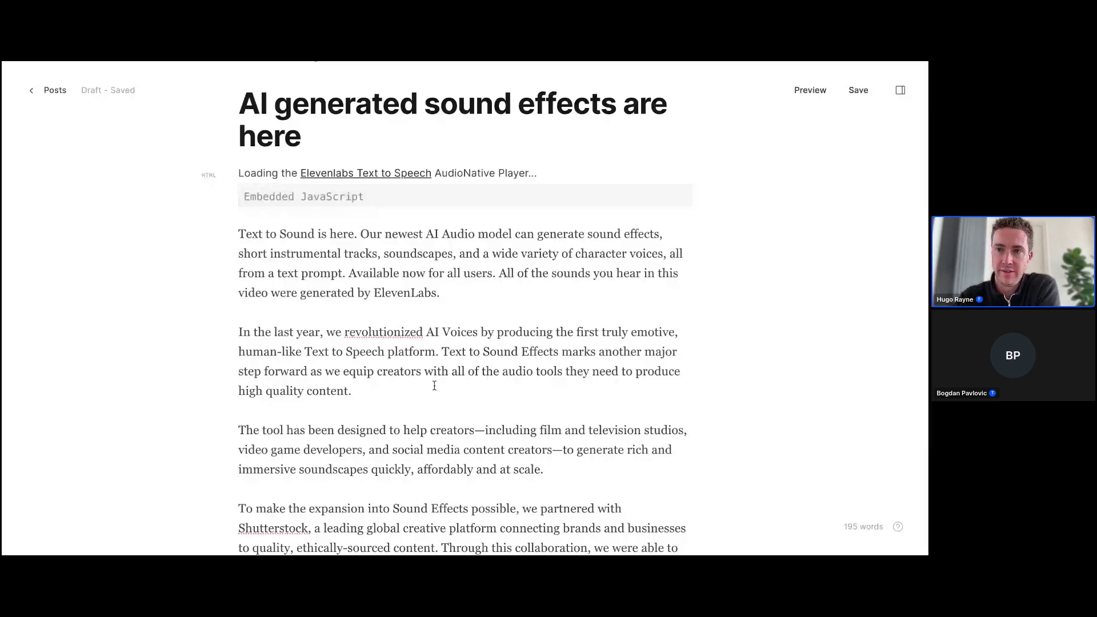
{"action": "scroll", "coordinate": [698, 205], "scroll_direction": "up", "scroll_amount": 2}
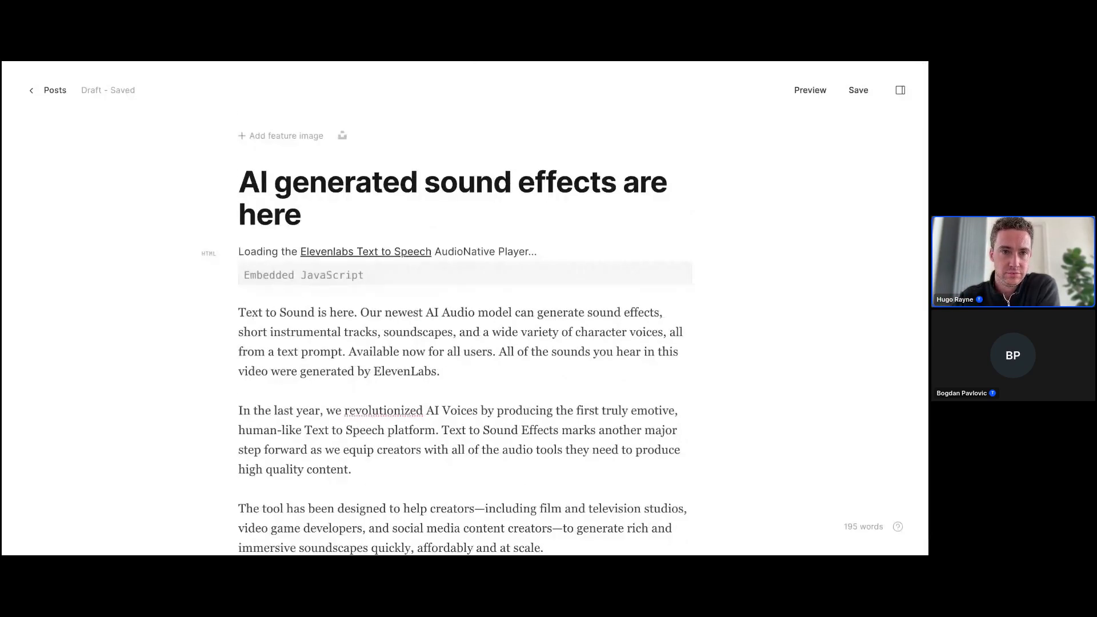
{"action": "key", "text": "ctrl+Tab"}
{"action": "scroll", "coordinate": [453, 501], "scroll_direction": "up", "scroll_amount": 1}
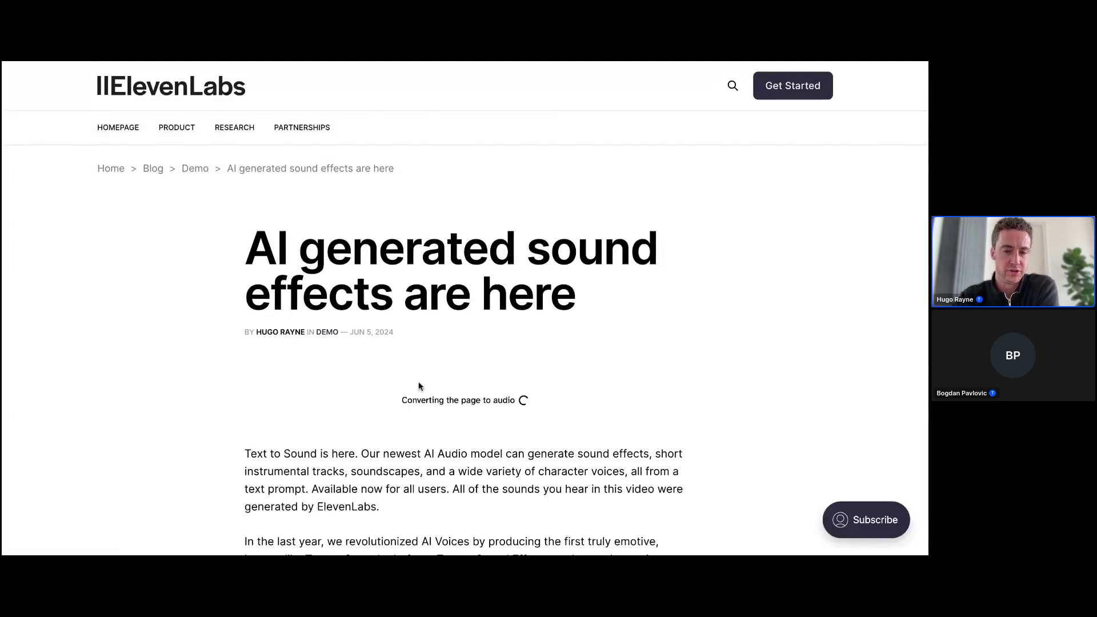
{"action": "scroll", "coordinate": [498, 349], "scroll_direction": "down", "scroll_amount": 3}
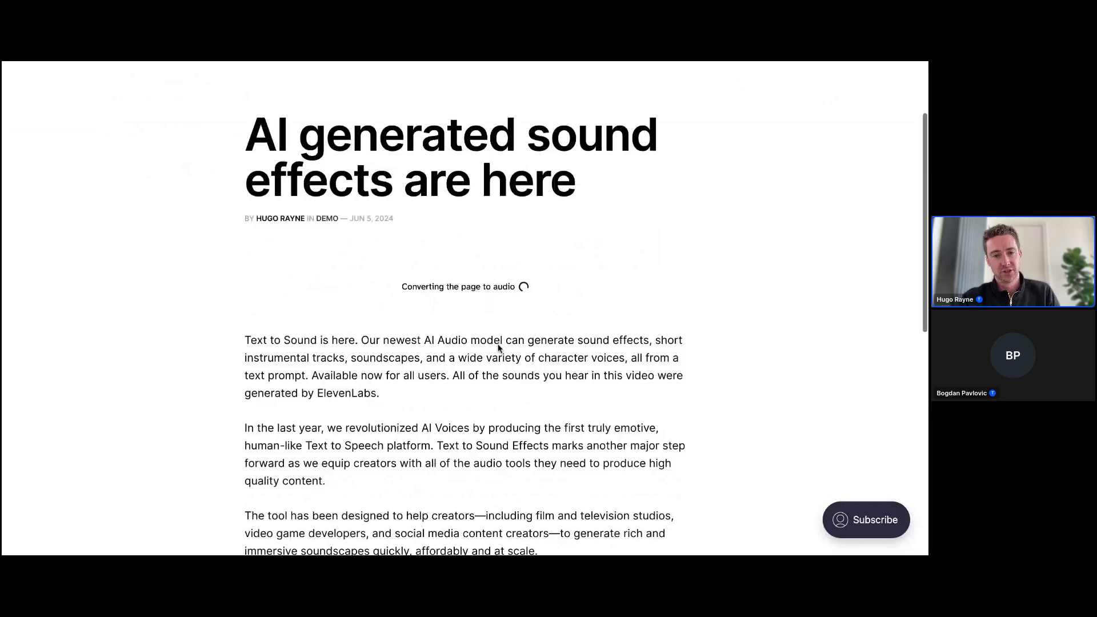
{"action": "scroll", "coordinate": [498, 348], "scroll_direction": "down", "scroll_amount": 3}
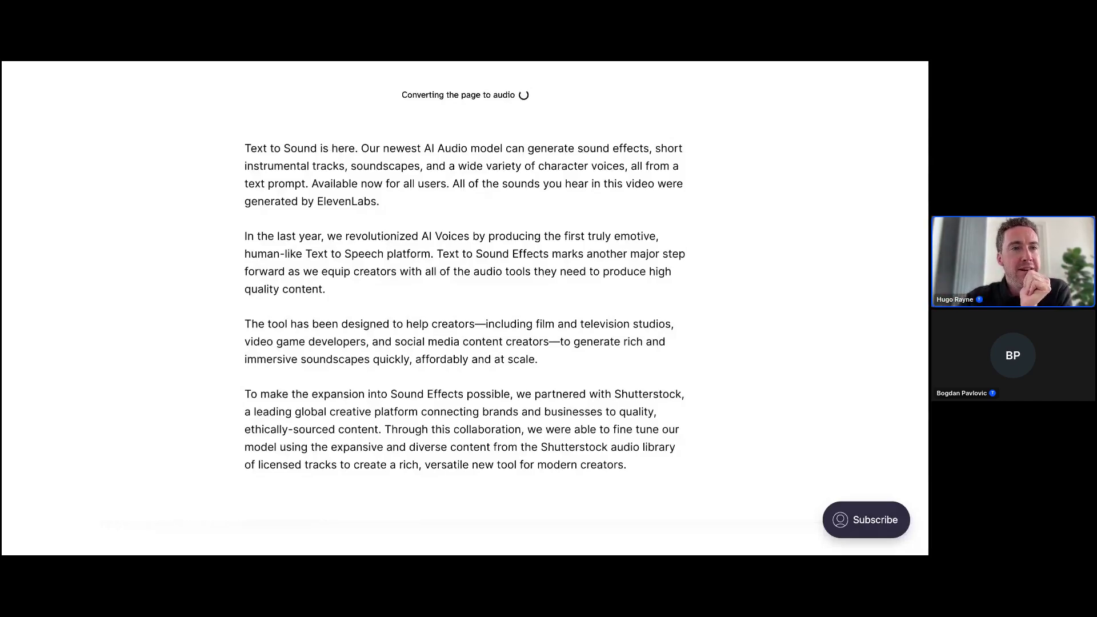
{"action": "scroll", "coordinate": [177, 265], "scroll_direction": "up", "scroll_amount": 1}
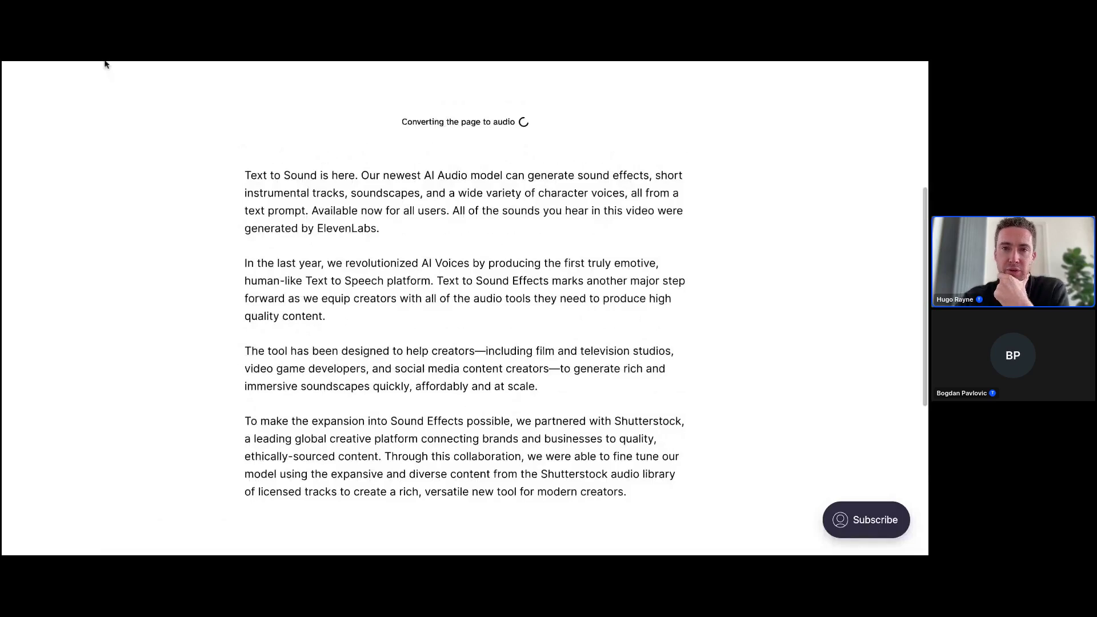
{"action": "scroll", "coordinate": [104, 64], "scroll_direction": "up", "scroll_amount": 2}
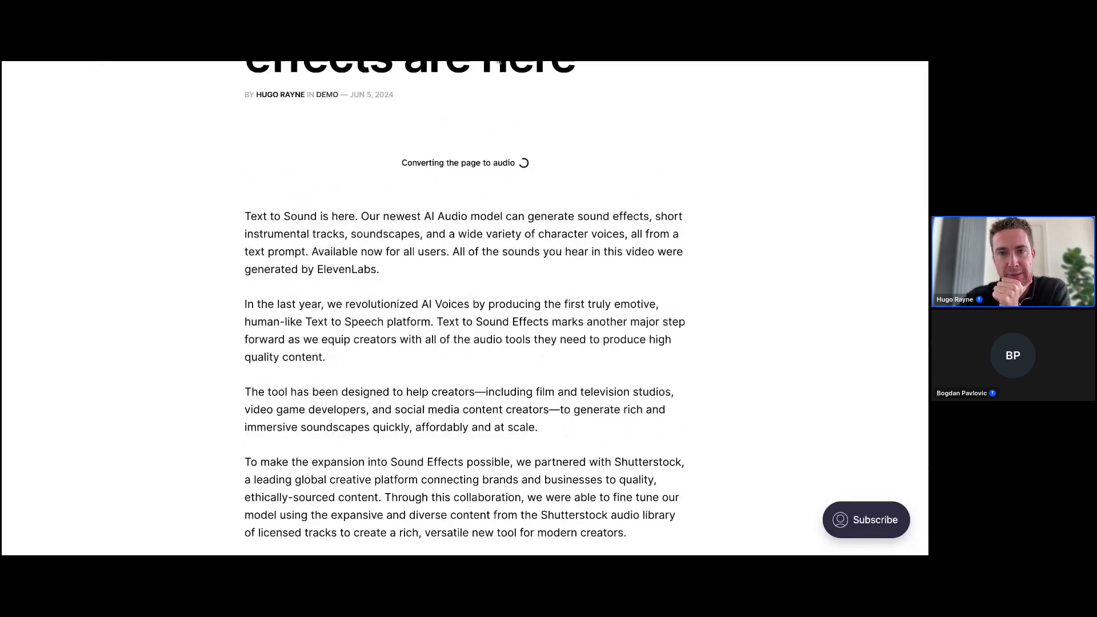
{"action": "scroll", "coordinate": [484, 255], "scroll_direction": "up", "scroll_amount": 2}
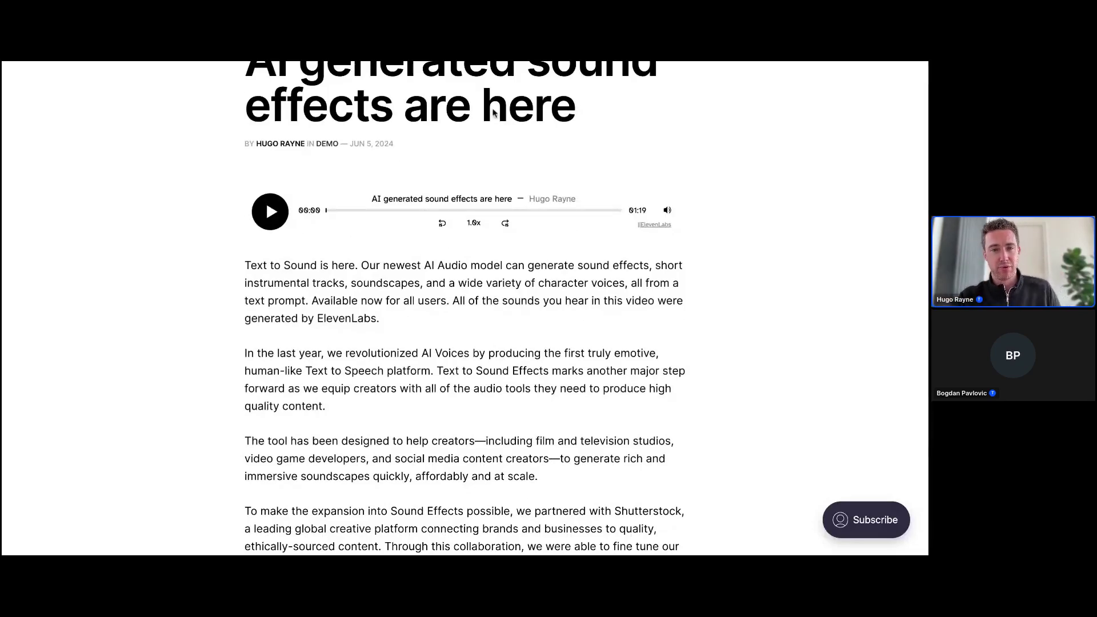
{"action": "scroll", "coordinate": [494, 113], "scroll_direction": "up", "scroll_amount": 1}
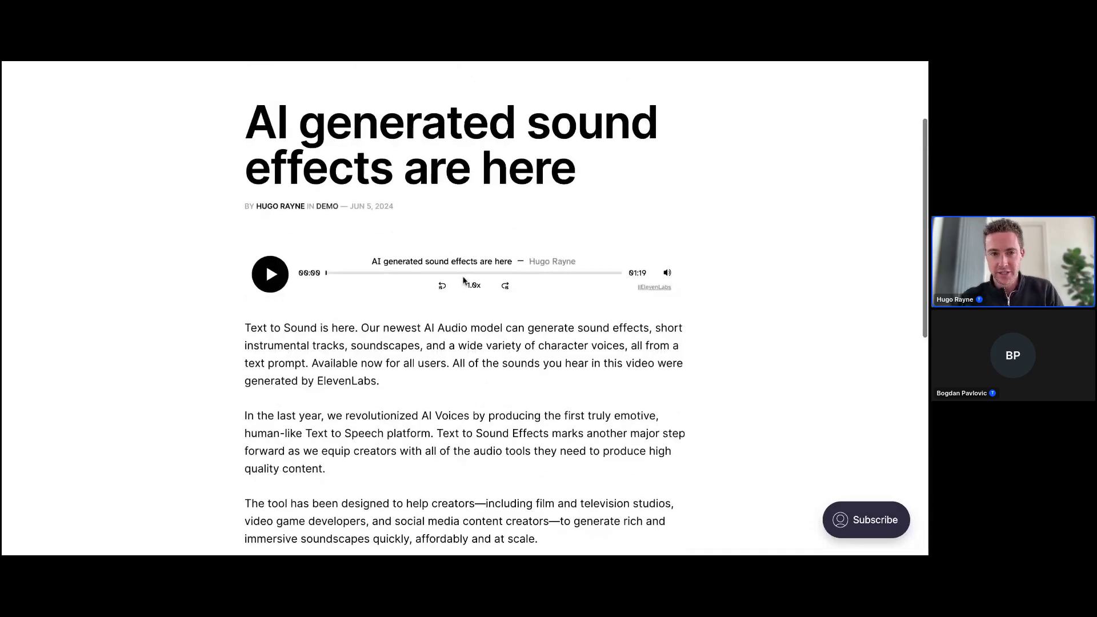
- Play the post's narration in the embedded player, skip ahead to about 0:15, and pause the playback
{"action": "scroll", "coordinate": [464, 280], "scroll_direction": "down", "scroll_amount": 1}
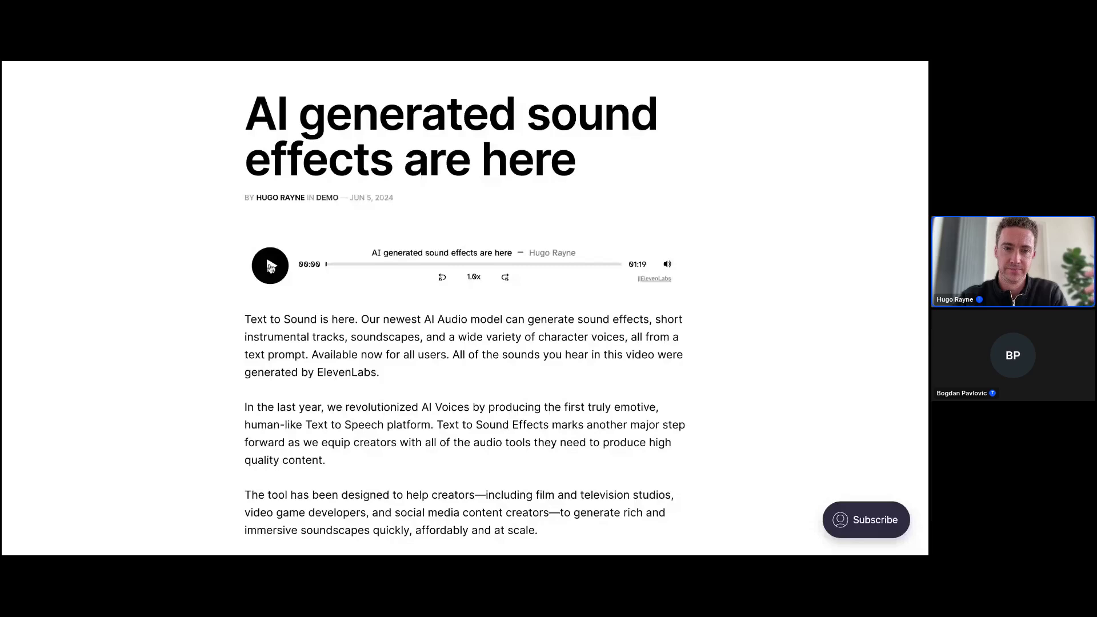
{"action": "left_click", "coordinate": [270, 267]}
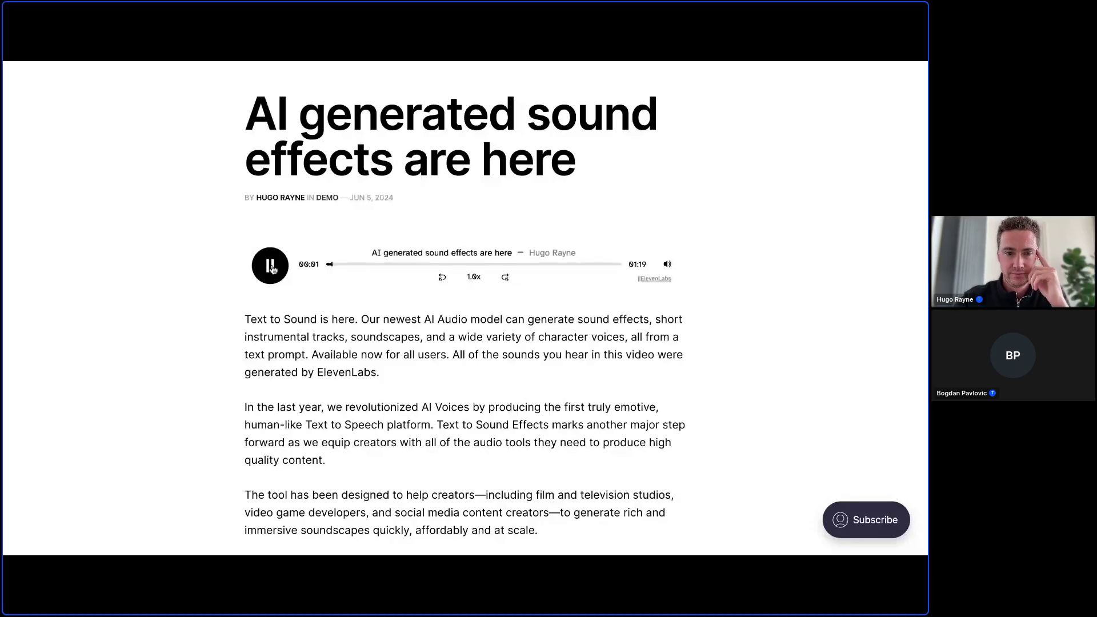
{"action": "left_click", "coordinate": [382, 264]}
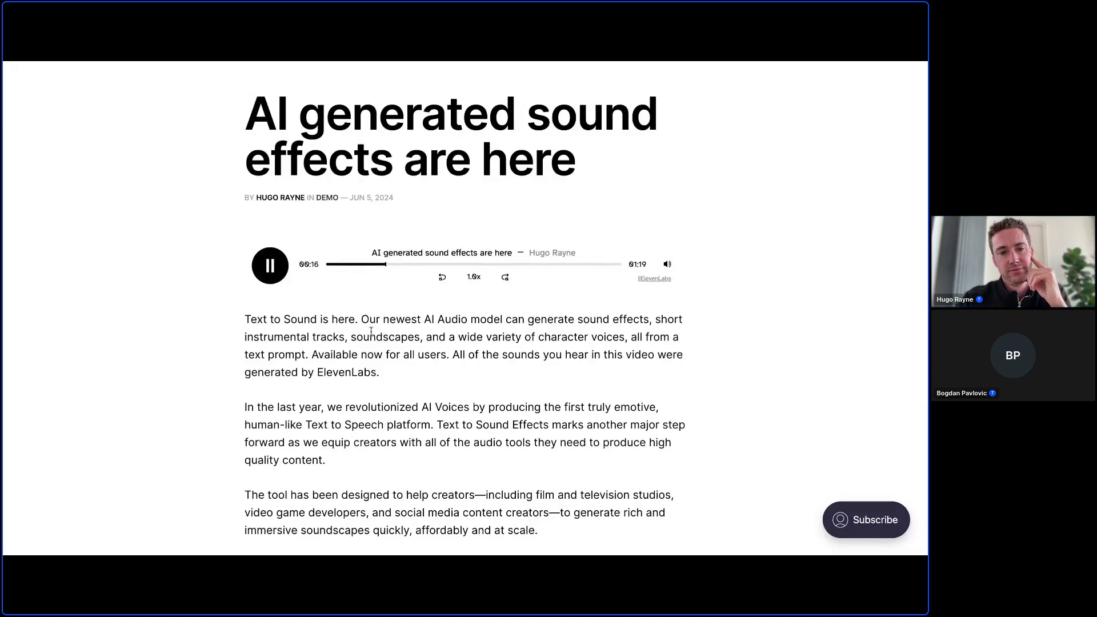
{"action": "scroll", "coordinate": [371, 332], "scroll_direction": "down", "scroll_amount": 1}
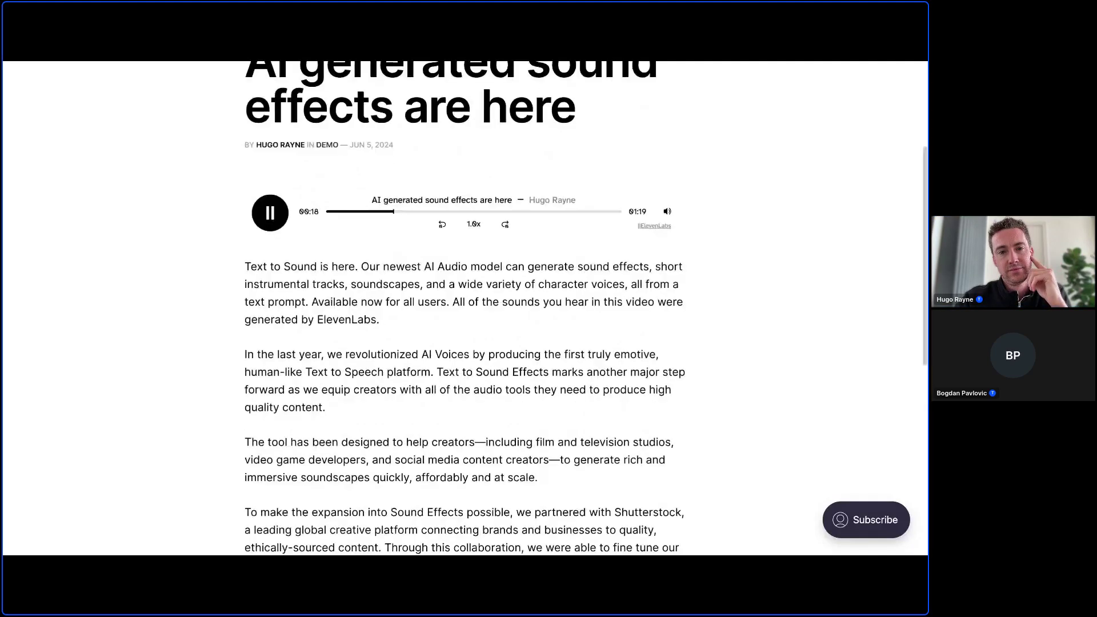
{"action": "scroll", "coordinate": [585, 308], "scroll_direction": "up", "scroll_amount": 1}
{"action": "scroll", "coordinate": [259, 313], "scroll_direction": "up", "scroll_amount": 1}
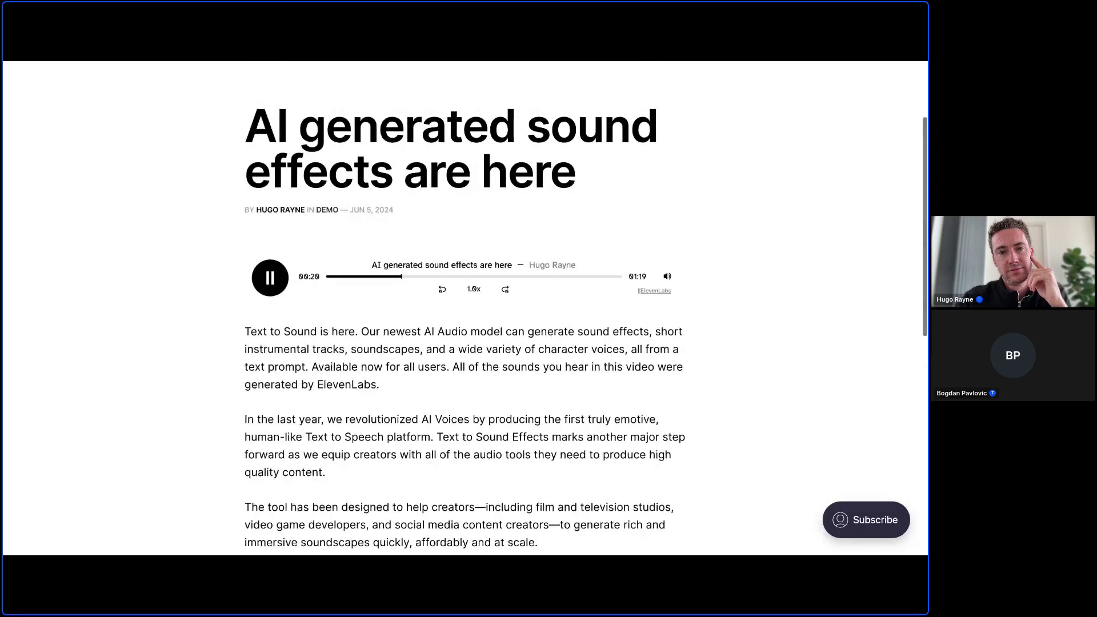
{"action": "left_click", "coordinate": [271, 278]}
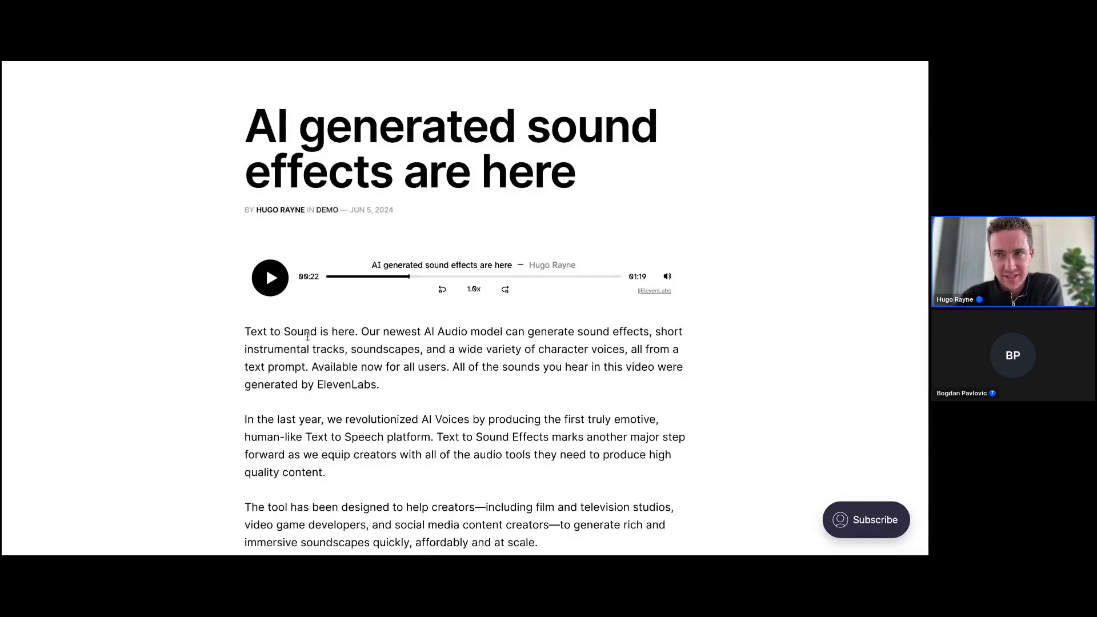
{"action": "scroll", "coordinate": [269, 391], "scroll_direction": "down", "scroll_amount": 3}
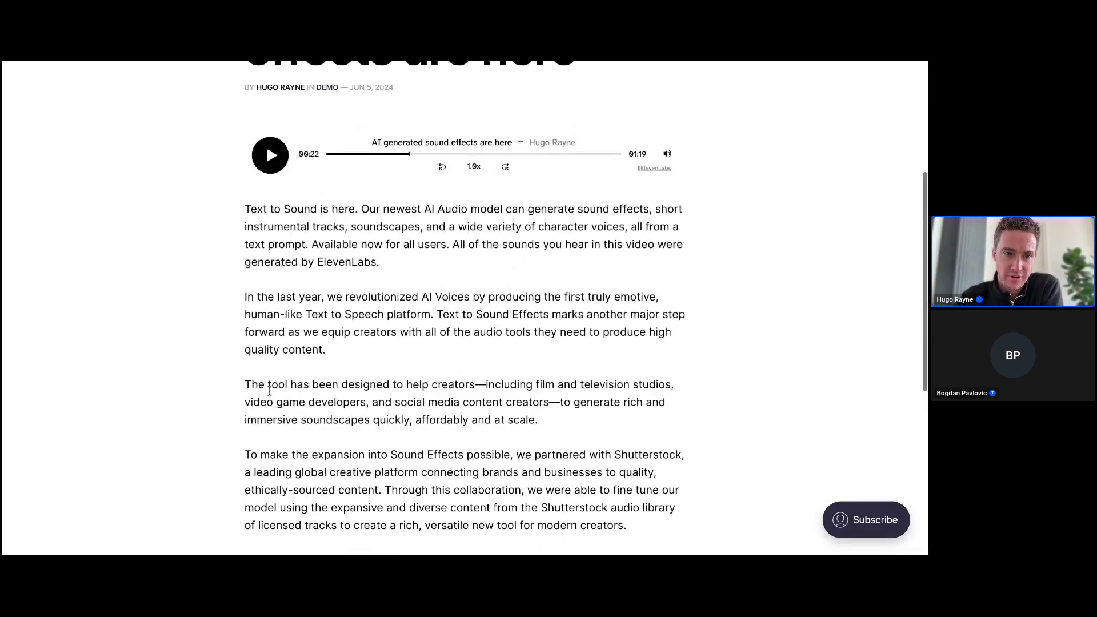
{"action": "scroll", "coordinate": [269, 391], "scroll_direction": "up", "scroll_amount": 3}
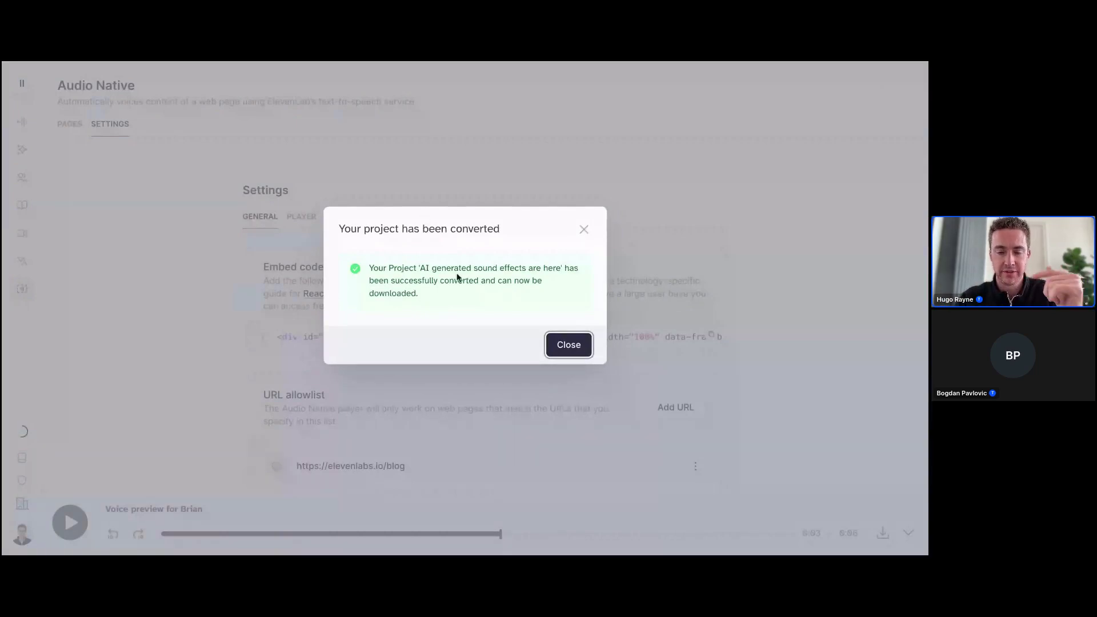
- Open the analytics of the "AI generated sound effects are here" page in Audio Native, and view the time period and granularity options
{"action": "left_click", "coordinate": [570, 346]}
{"action": "left_click", "coordinate": [70, 124]}
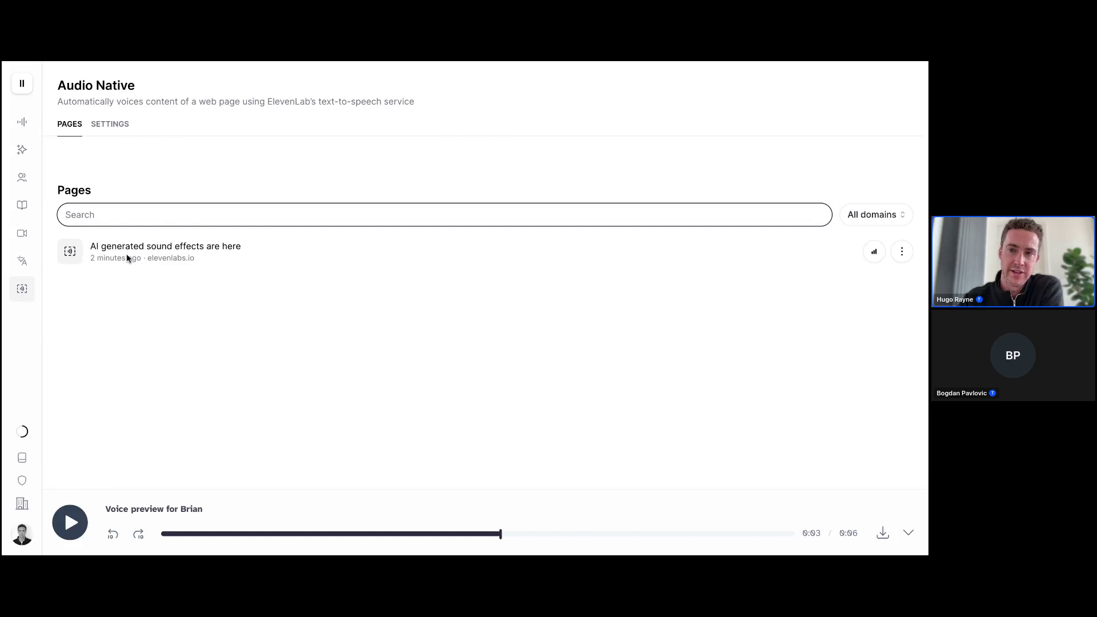
{"action": "left_click", "coordinate": [876, 255]}
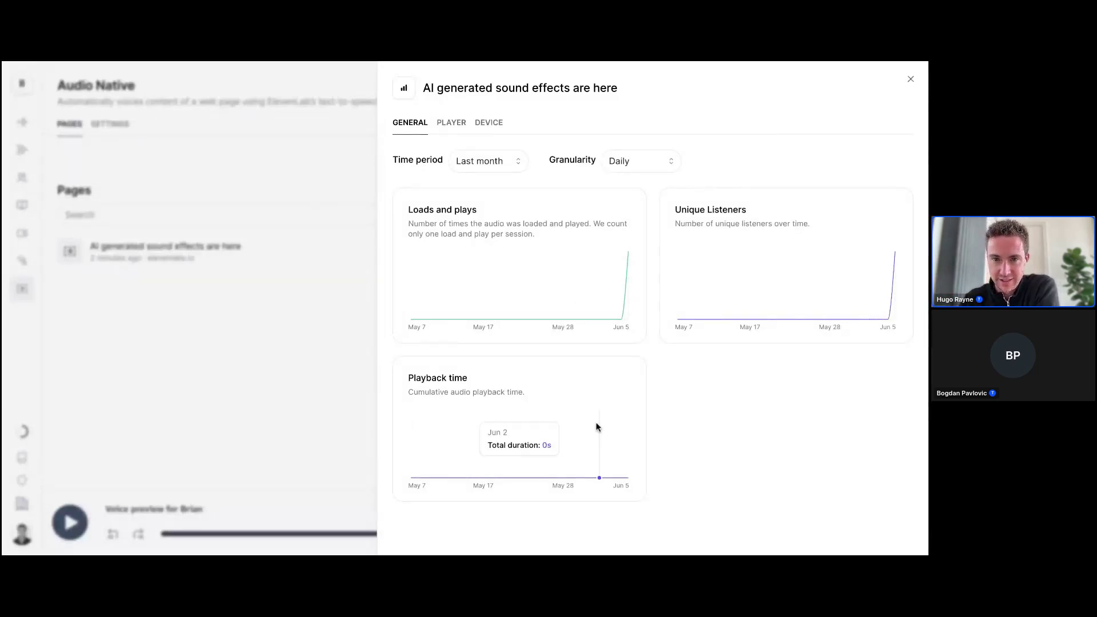
{"action": "left_click", "coordinate": [518, 166]}
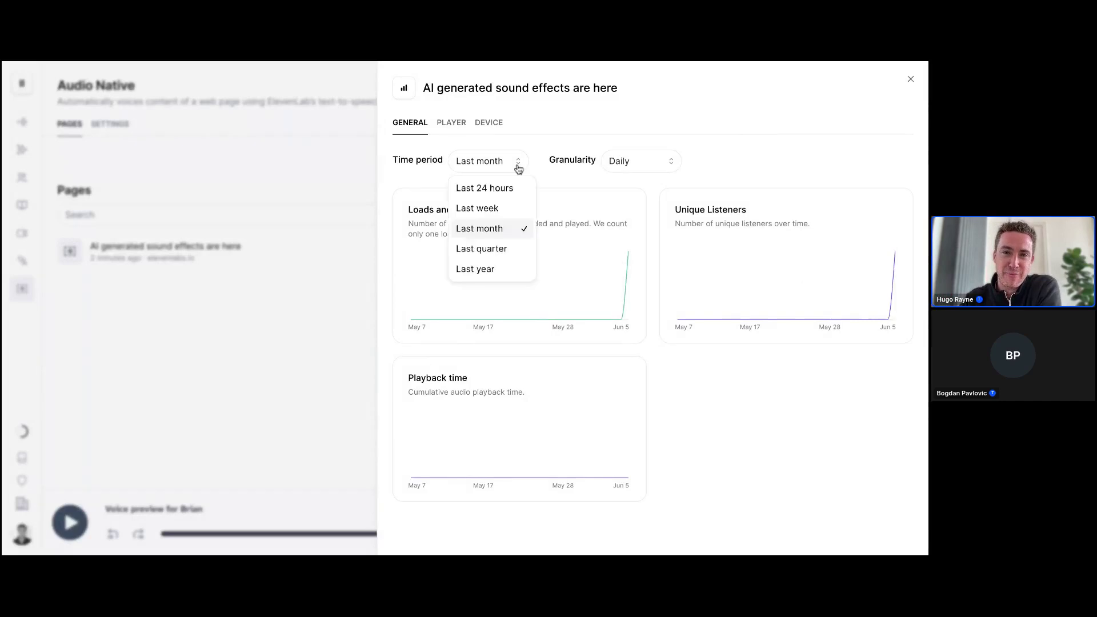
{"action": "left_click", "coordinate": [670, 163]}
{"action": "left_click", "coordinate": [670, 164]}
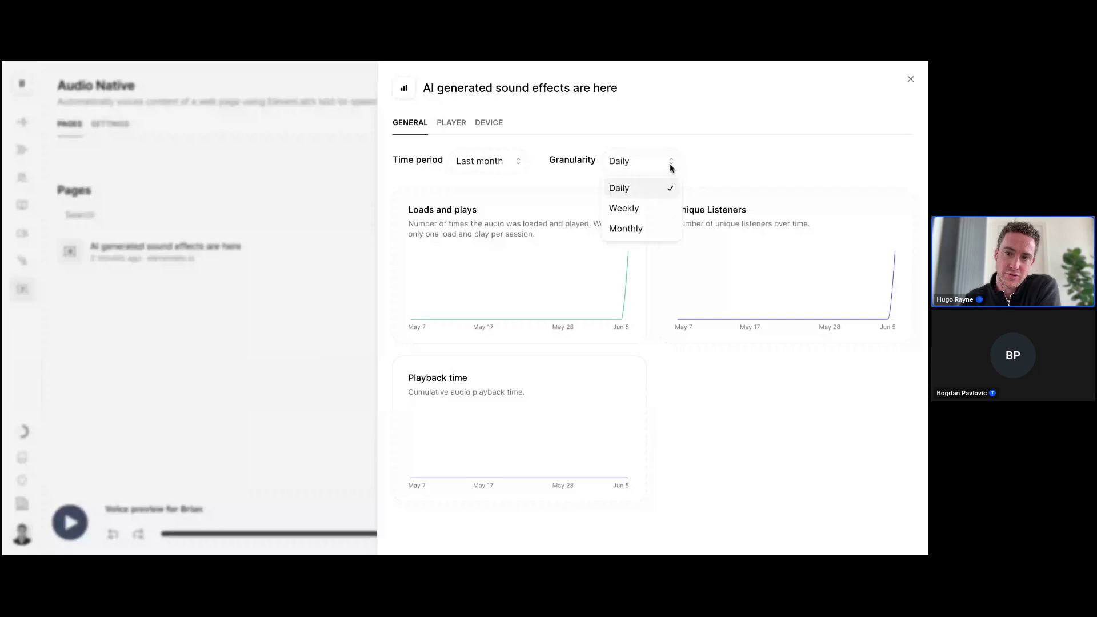
{"action": "left_click", "coordinate": [667, 132]}
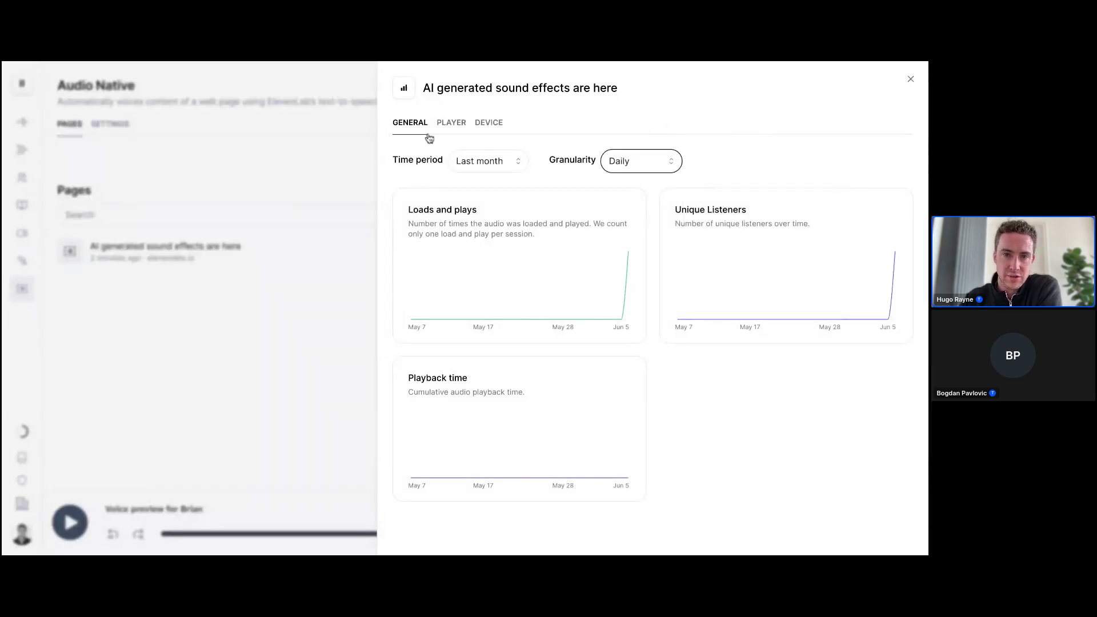
- View the page's player and device analytics, revisit the general metrics, and close the analytics
{"action": "left_click", "coordinate": [447, 123]}
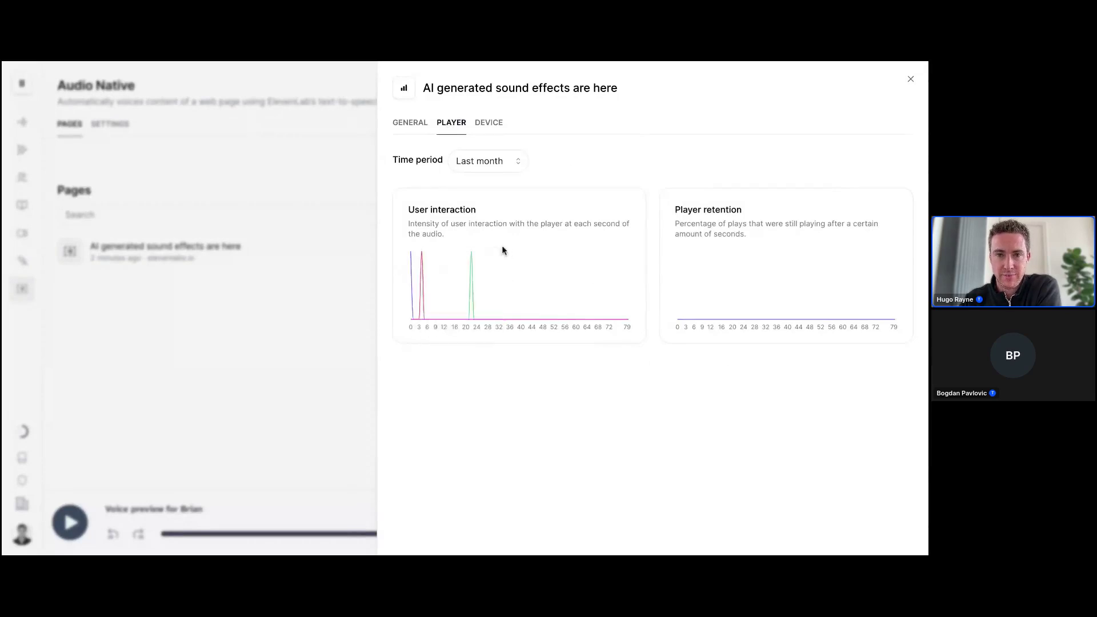
{"action": "left_click", "coordinate": [499, 127]}
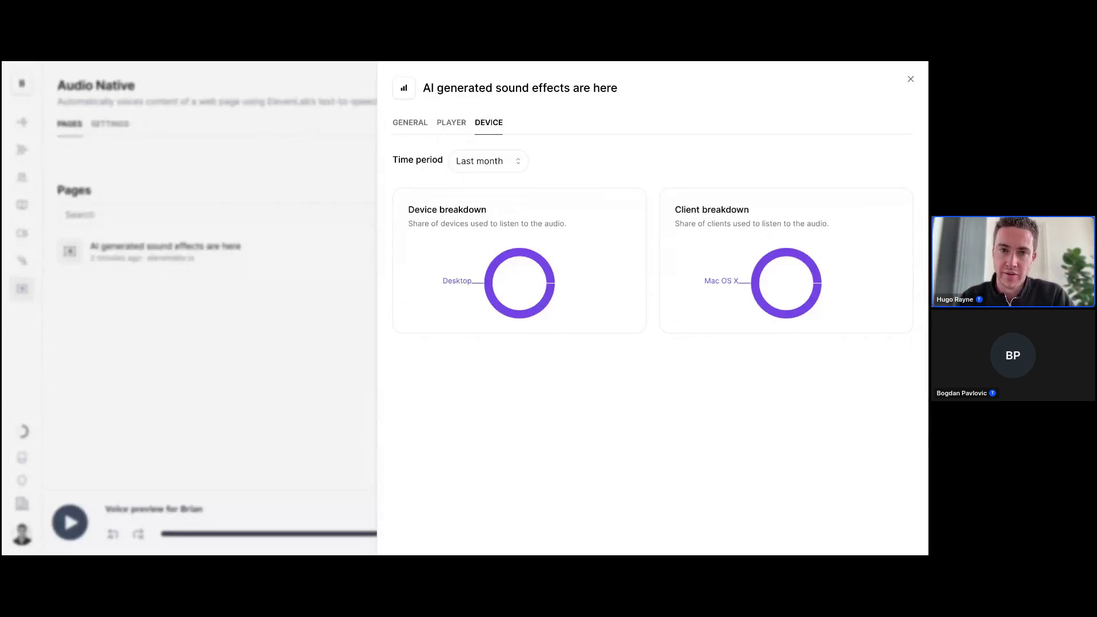
{"action": "left_click", "coordinate": [452, 123]}
{"action": "left_click", "coordinate": [406, 124]}
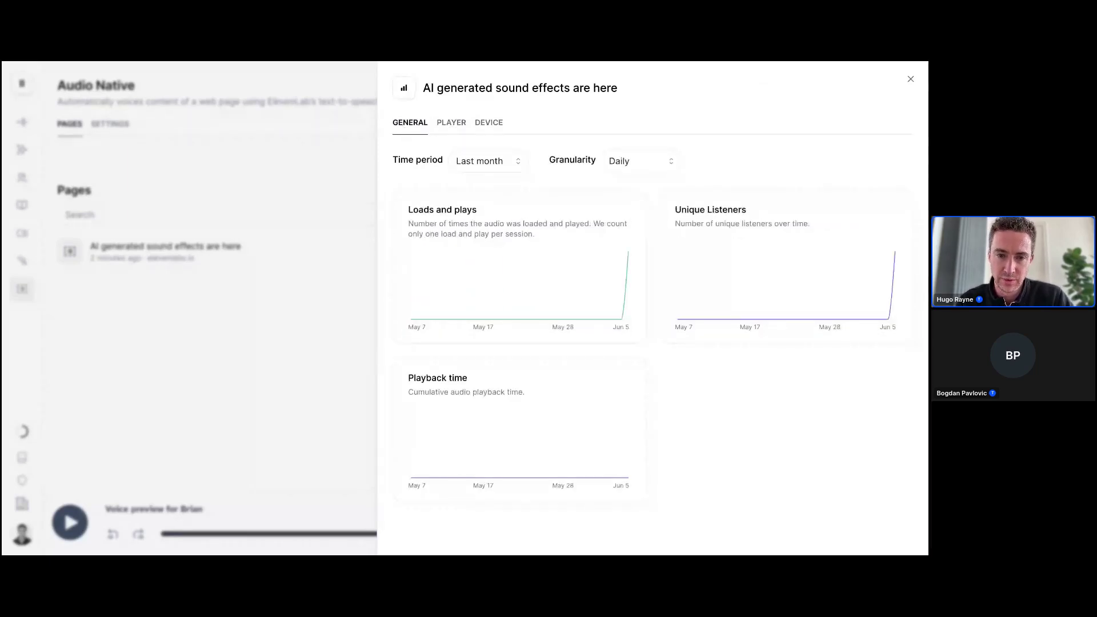
{"action": "left_click", "coordinate": [910, 79]}
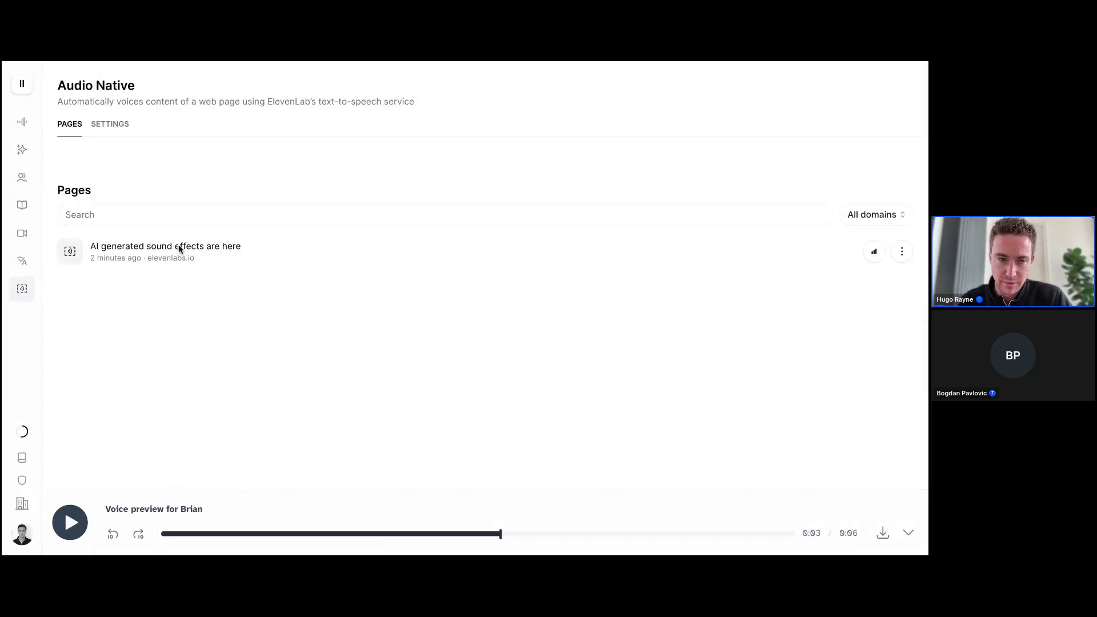
- View the available actions for the Audio Native page, and locate its "AI generated sound effects are here" entry in Projects
{"action": "left_click", "coordinate": [903, 252]}
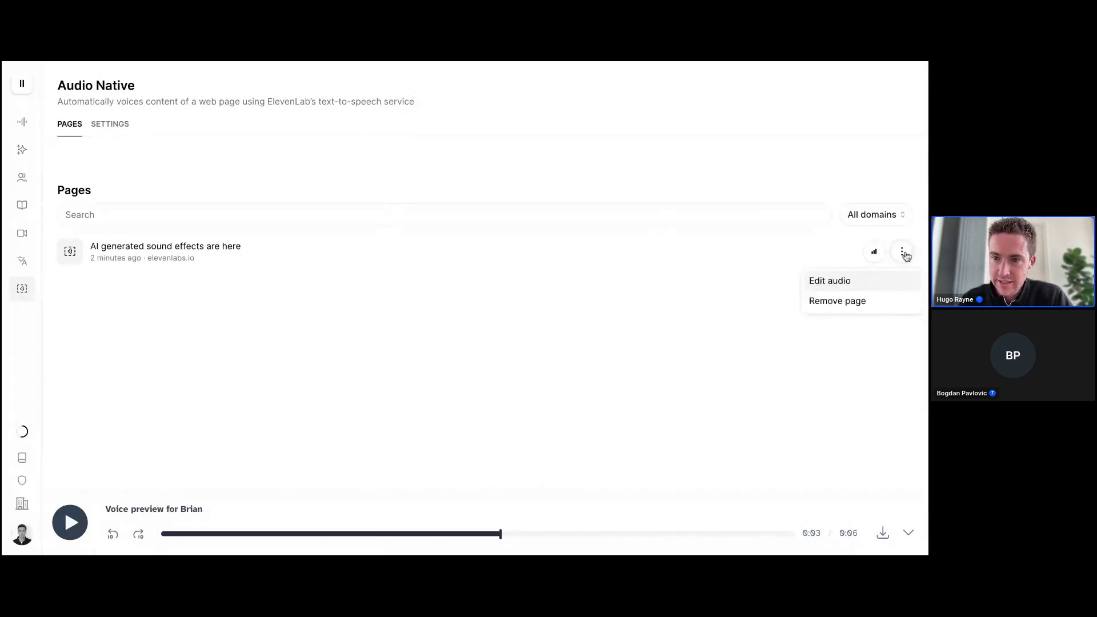
{"action": "left_click", "coordinate": [755, 244]}
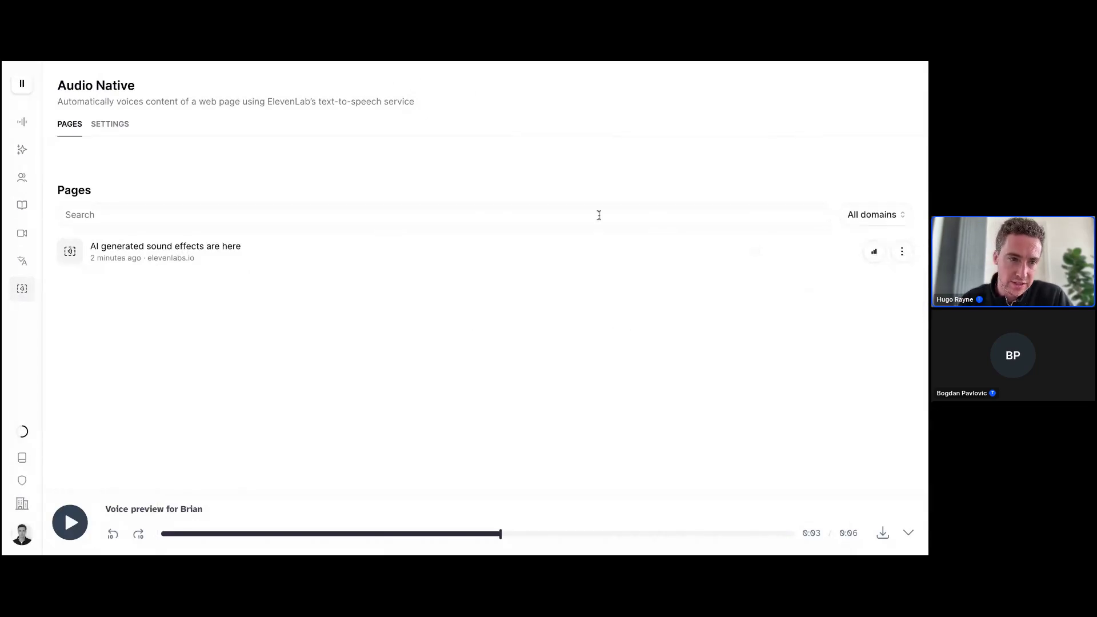
{"action": "mouse_move", "coordinate": [17, 295]}
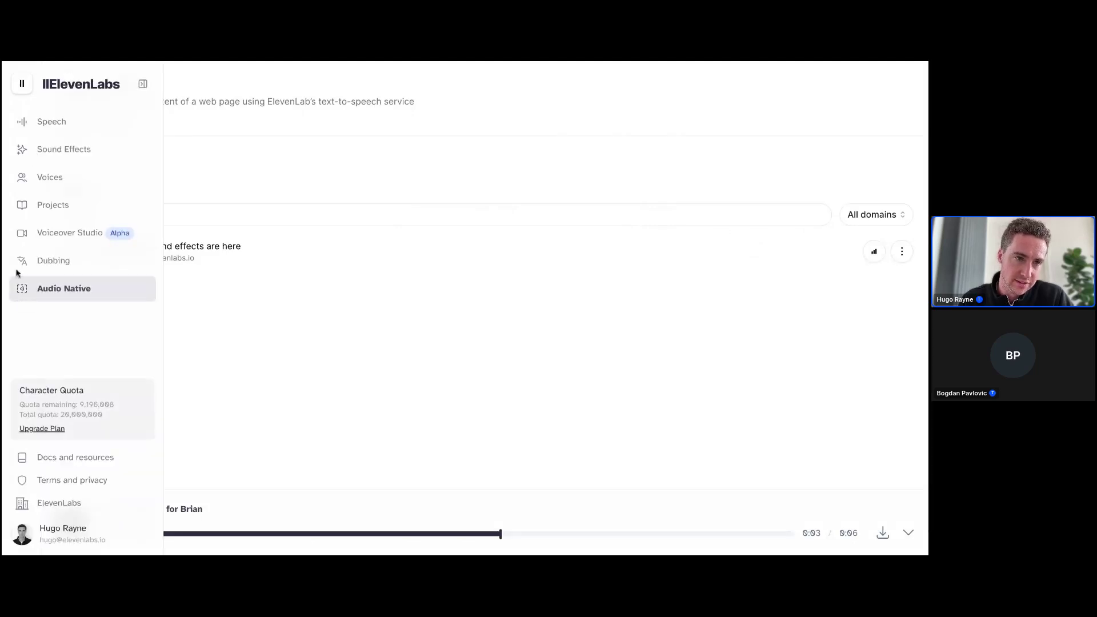
{"action": "left_click", "coordinate": [75, 207]}
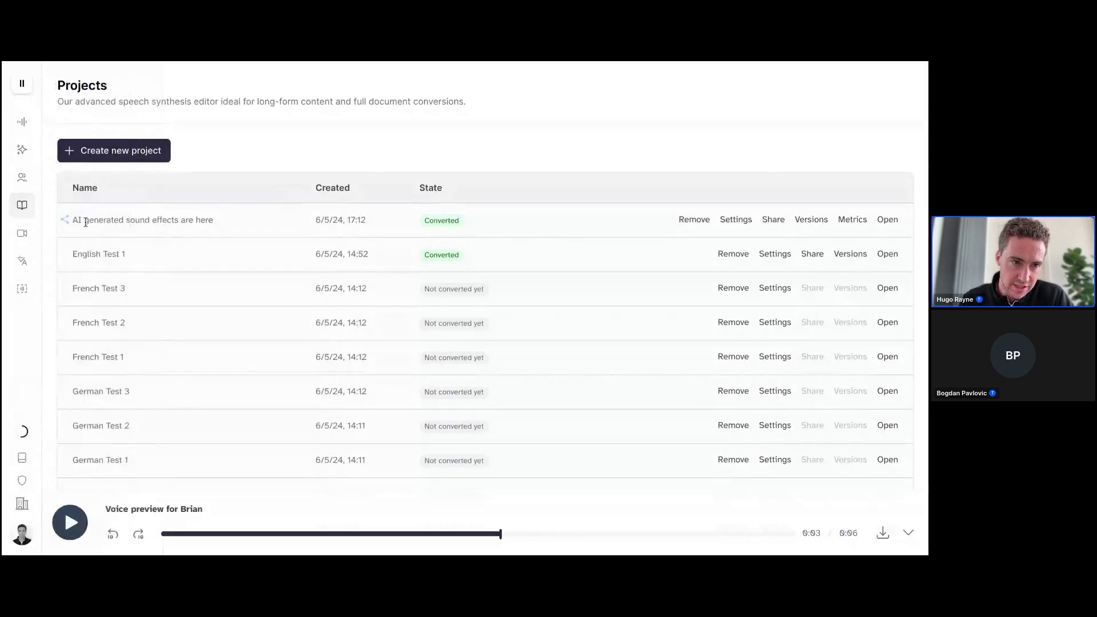
{"action": "left_click_drag", "start_coordinate": [74, 221], "coordinate": [216, 223]}
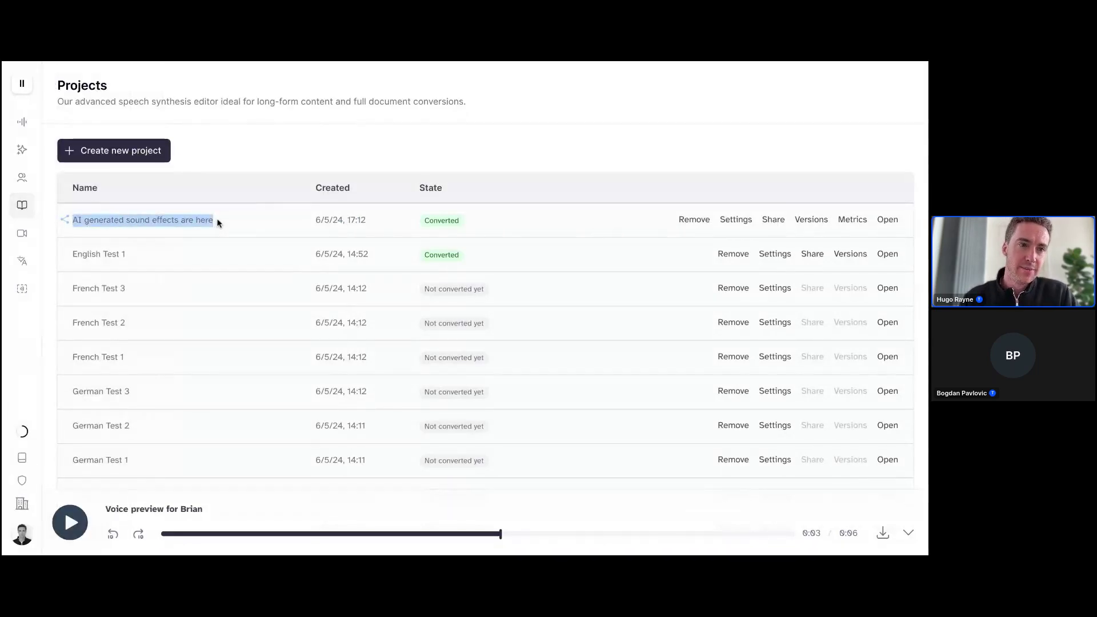
{"action": "left_click", "coordinate": [73, 224]}
{"action": "left_click_drag", "start_coordinate": [73, 224], "coordinate": [256, 224]}
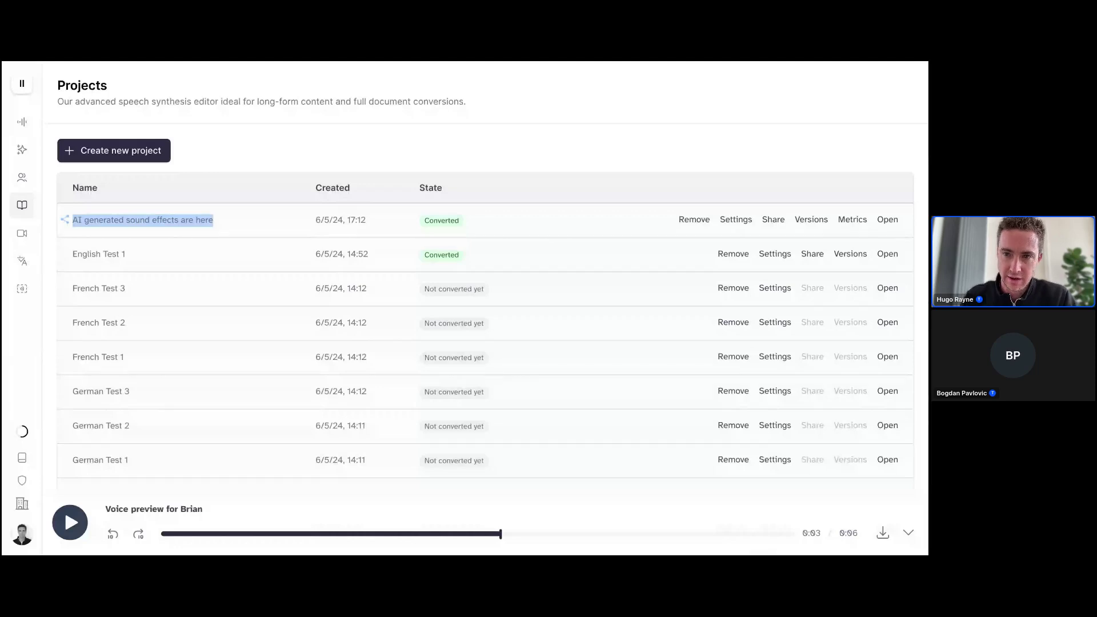
- Open the "AI generated sound effects are here" project and delete the author name and byline beneath the title
{"action": "left_click", "coordinate": [893, 228]}
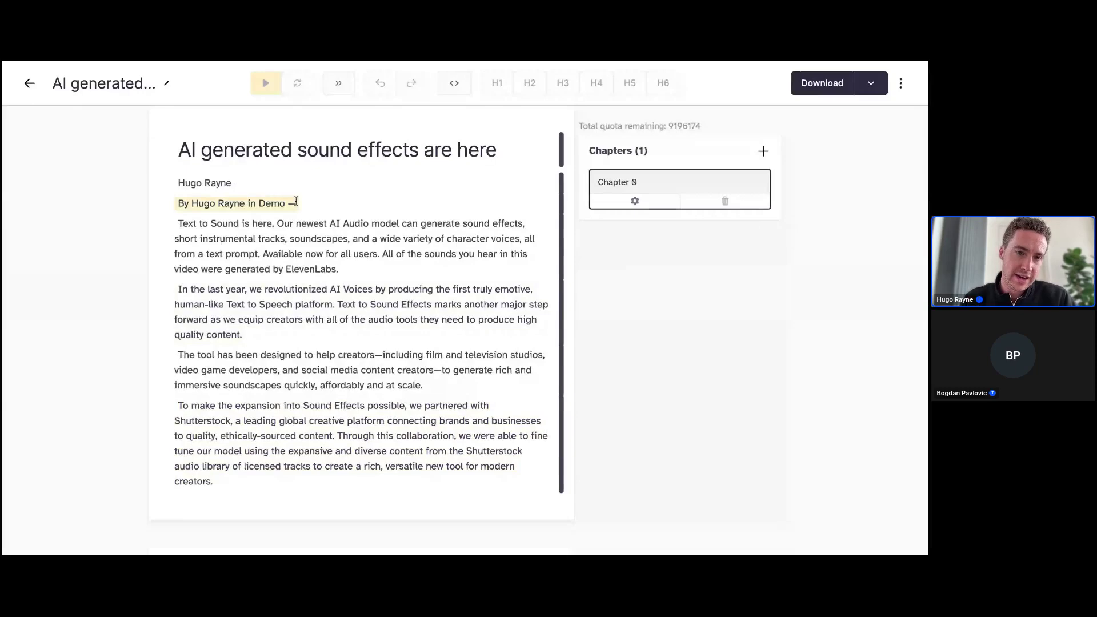
{"action": "left_click_drag", "start_coordinate": [296, 201], "coordinate": [136, 187]}
{"action": "key", "text": "BackSpace"}
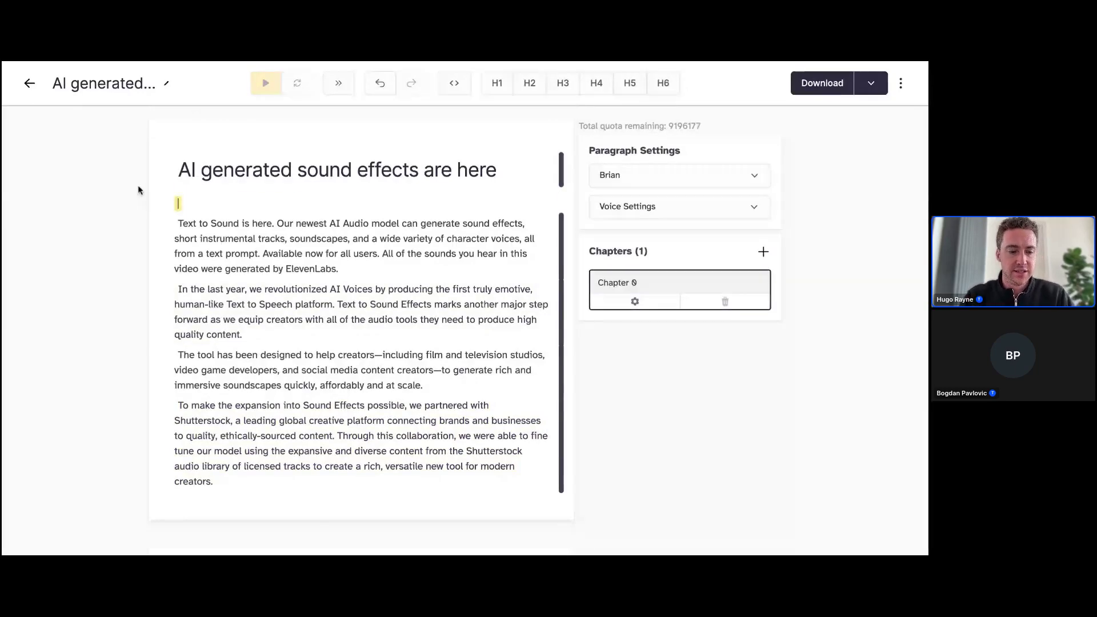
- Add "This is a demo sentence." beneath the title and assign the Soothing Narrator voice to that paragraph
{"action": "type", "text": "This is a demo "}
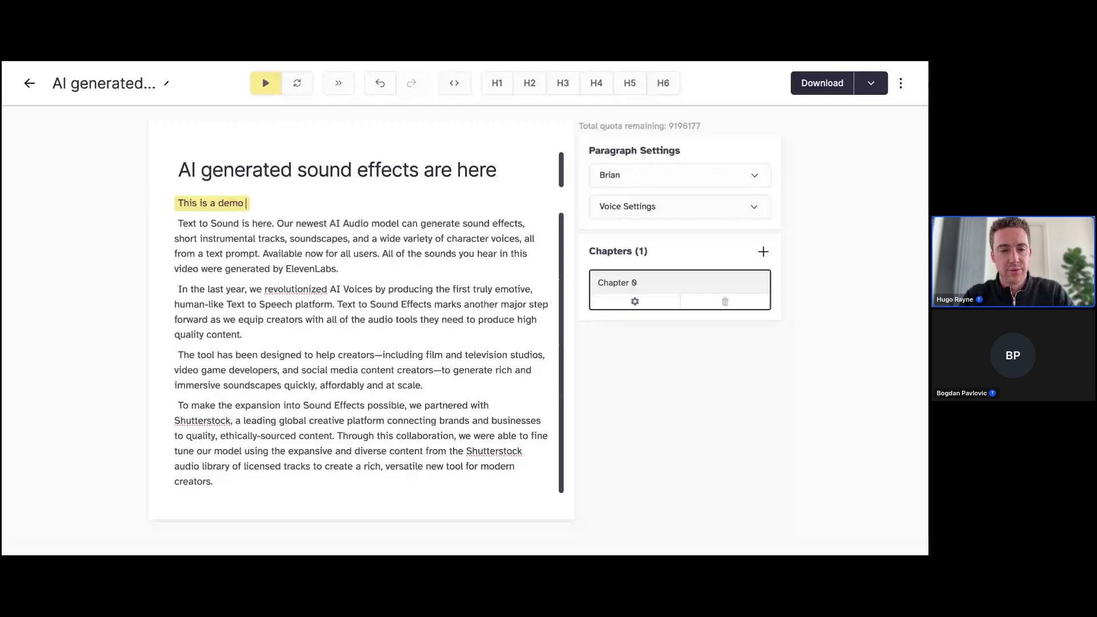
{"action": "type", "text": "sentence."}
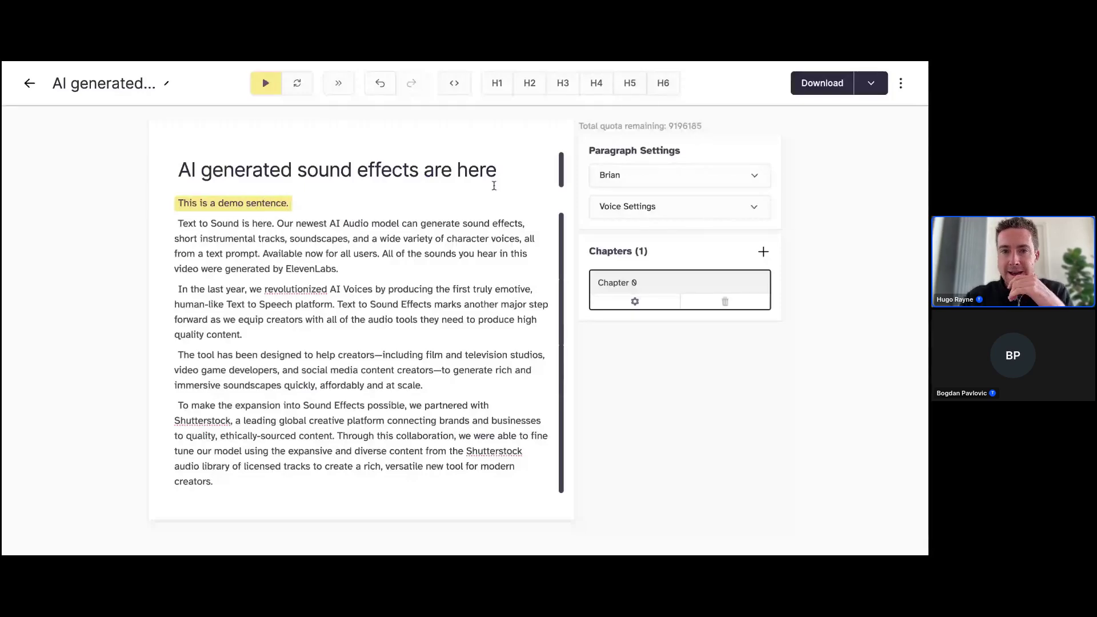
{"action": "left_click", "coordinate": [722, 181]}
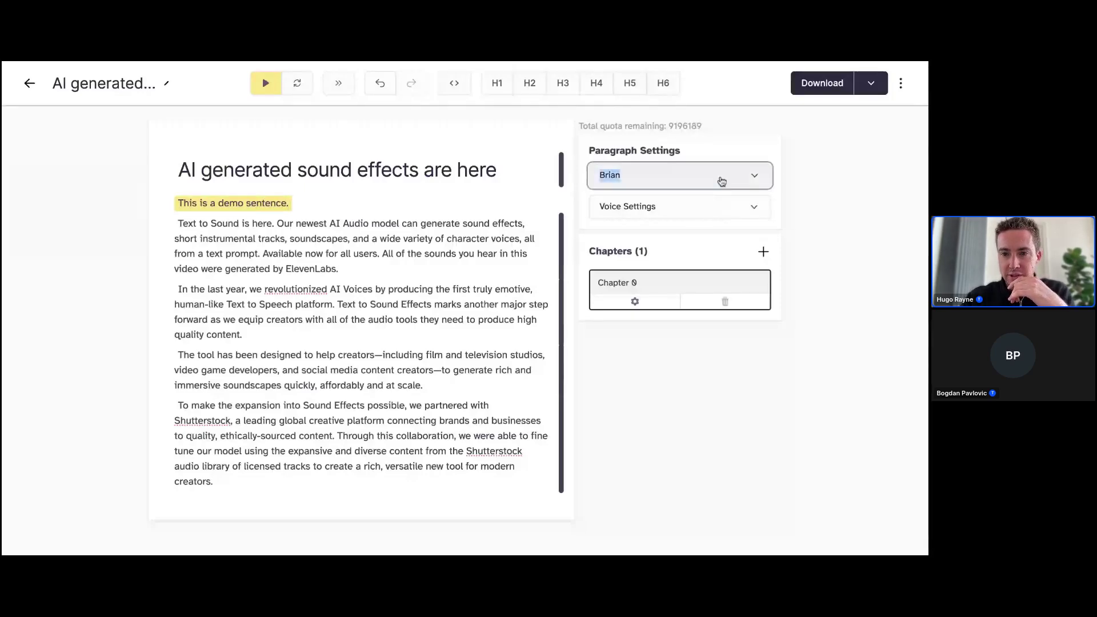
{"action": "left_click", "coordinate": [721, 182]}
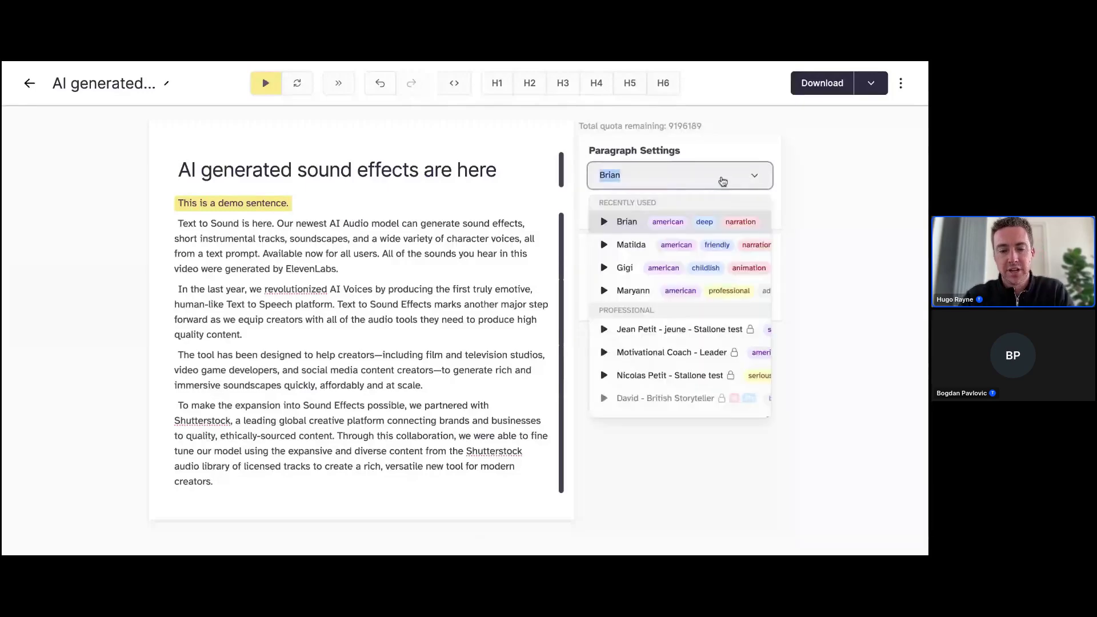
{"action": "type", "text": "soo"}
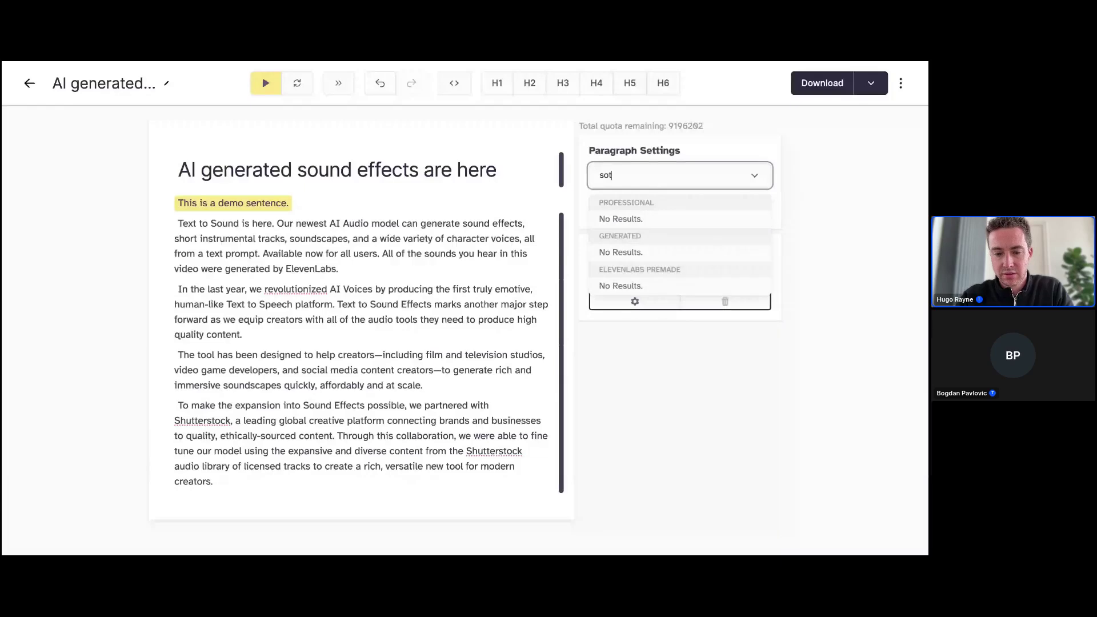
{"action": "type", "text": "thi"}
{"action": "left_click", "coordinate": [641, 221]}
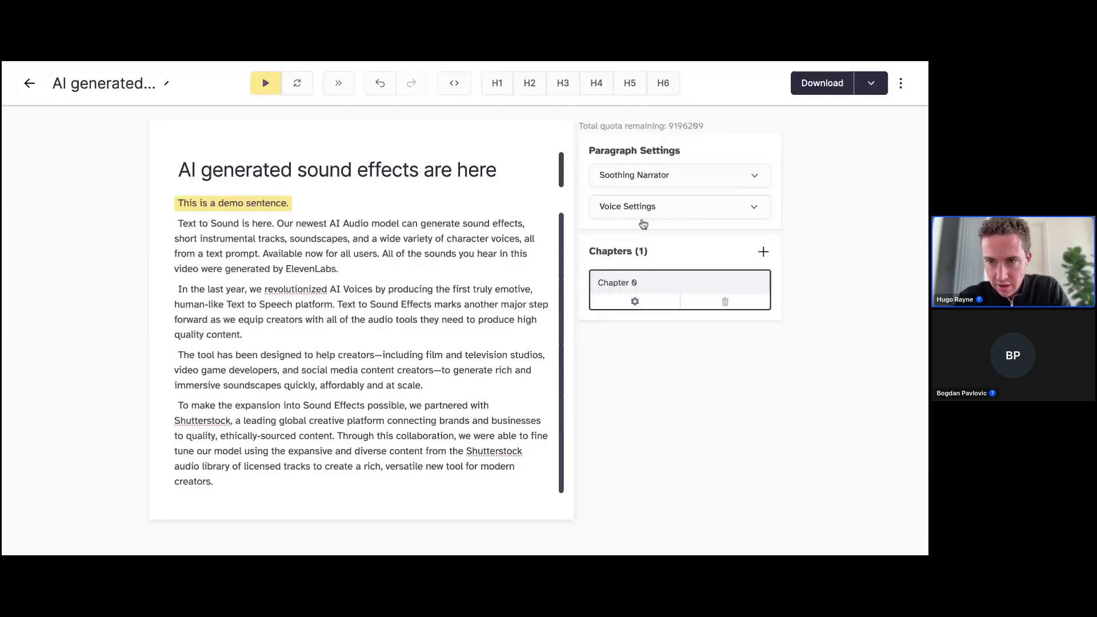
- Assign the Soothing Narrator voice to the title and to the paragraph beginning "Text to Sound is here"
{"action": "left_click", "coordinate": [252, 170]}
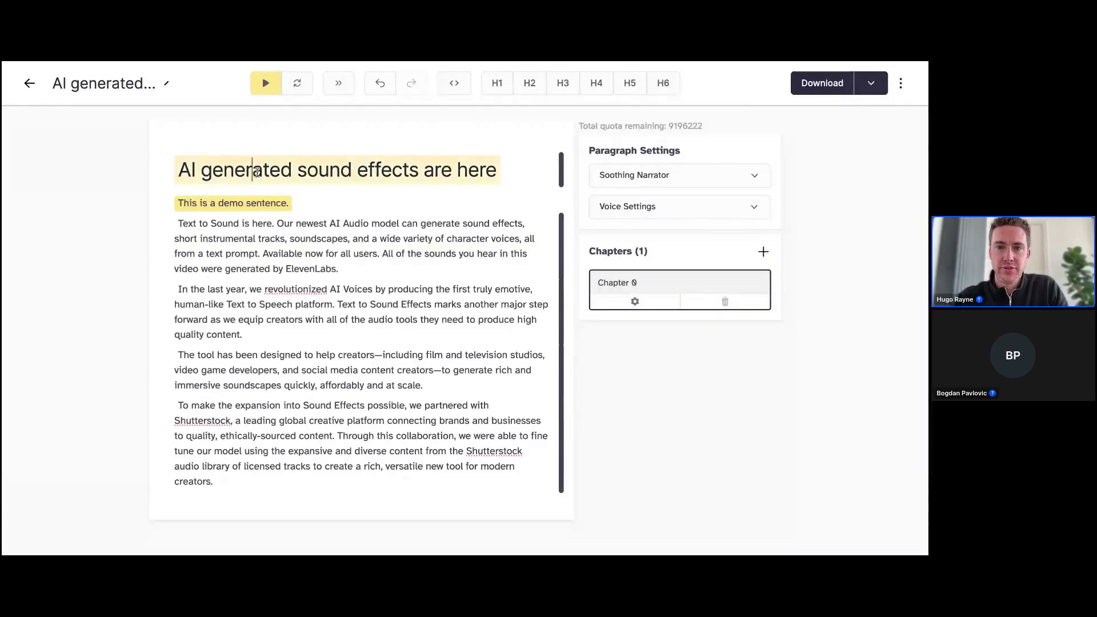
{"action": "left_click", "coordinate": [630, 176]}
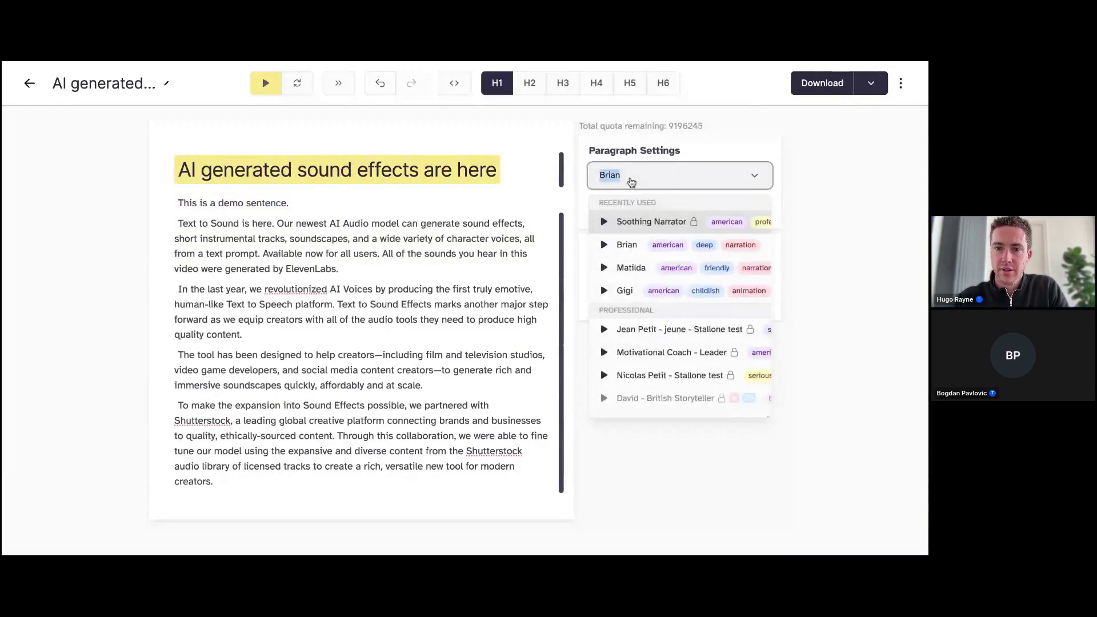
{"action": "left_click", "coordinate": [607, 219]}
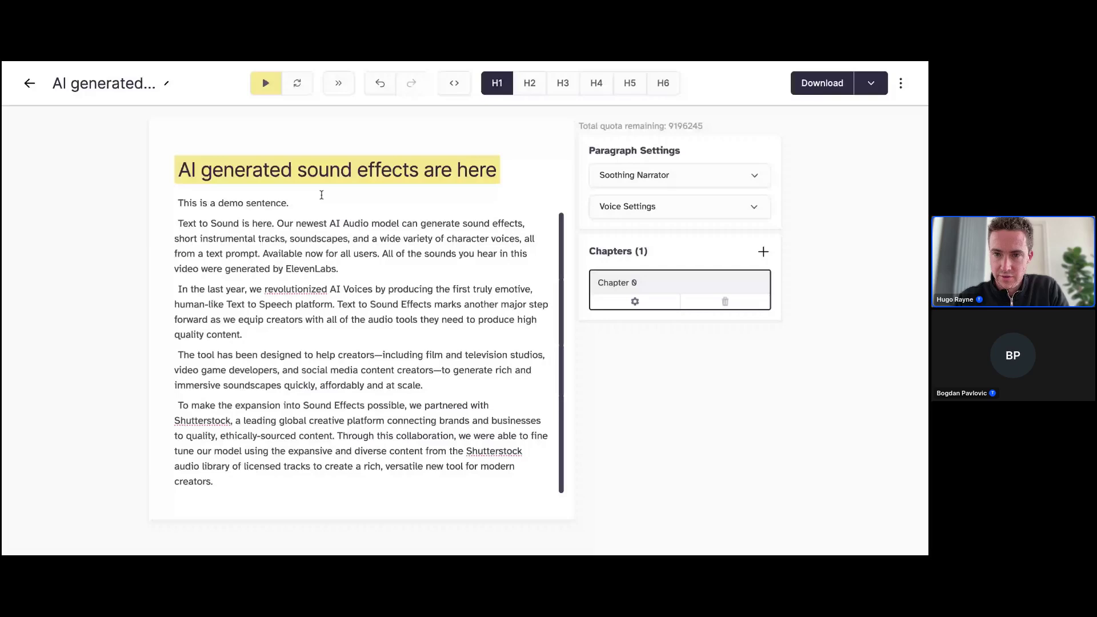
{"action": "left_click", "coordinate": [329, 225]}
{"action": "left_click", "coordinate": [634, 175]}
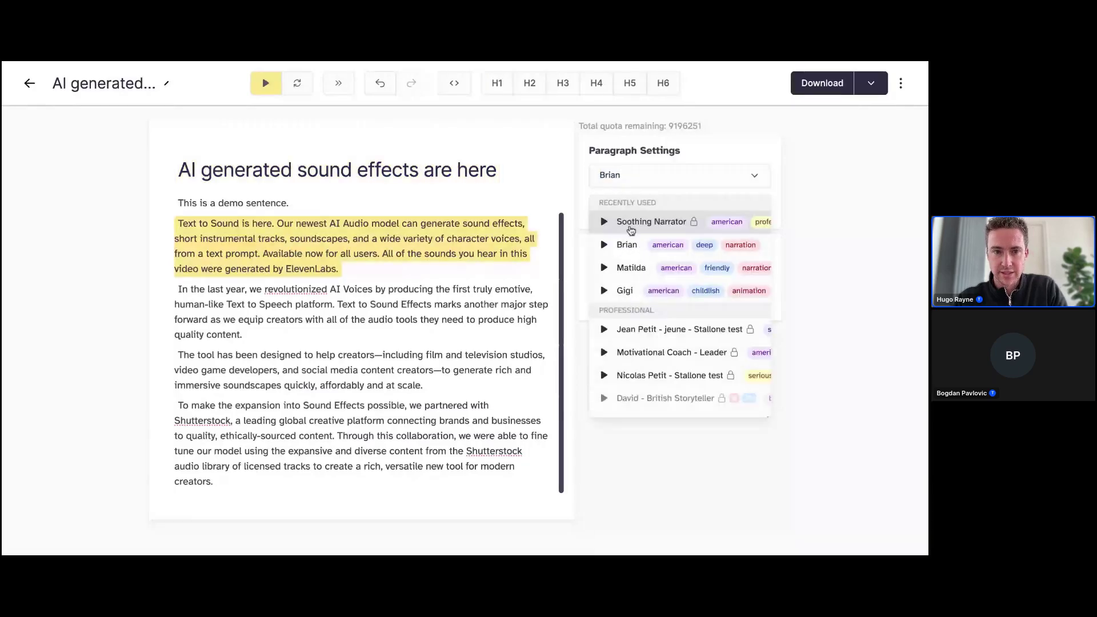
{"action": "left_click", "coordinate": [631, 228]}
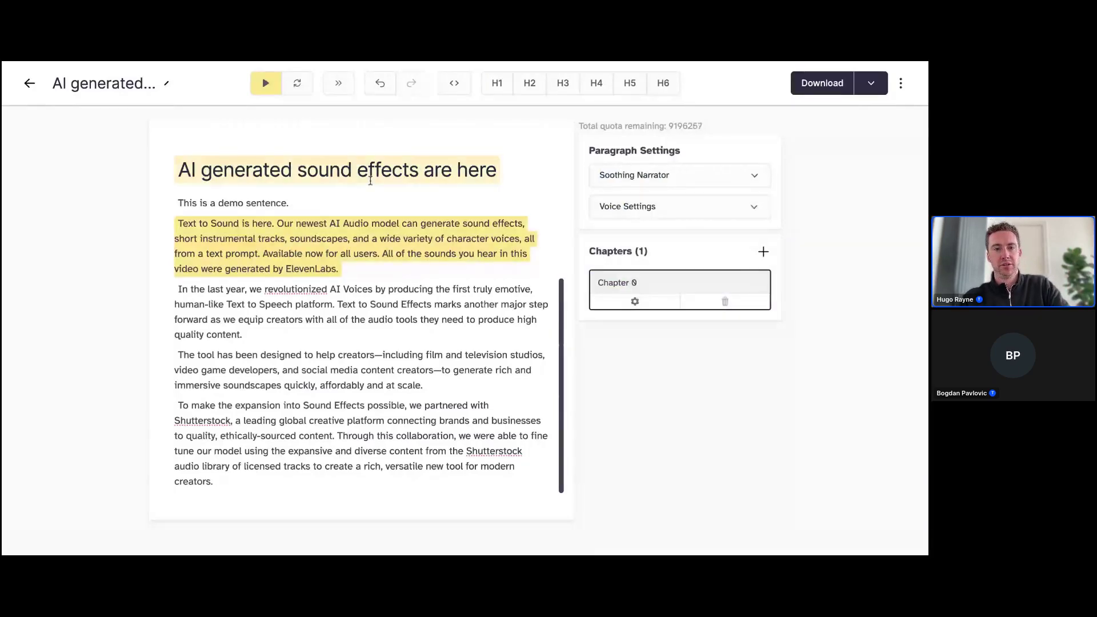
- Check which voice is assigned to the title, the demo sentence and the first three body paragraphs
{"action": "left_click", "coordinate": [375, 173]}
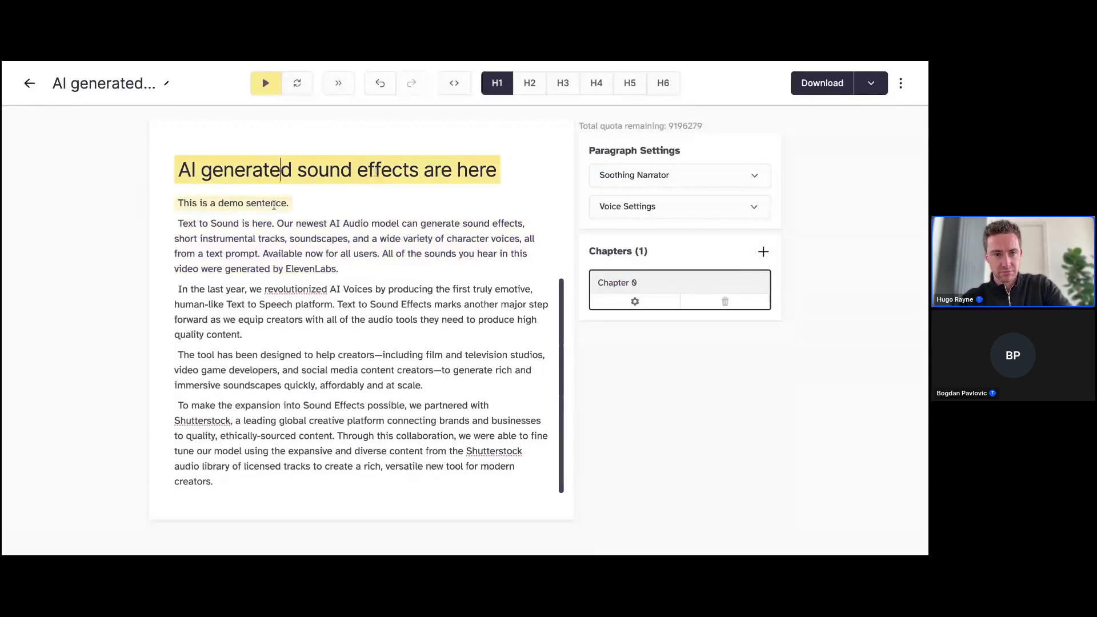
{"action": "left_click", "coordinate": [265, 208]}
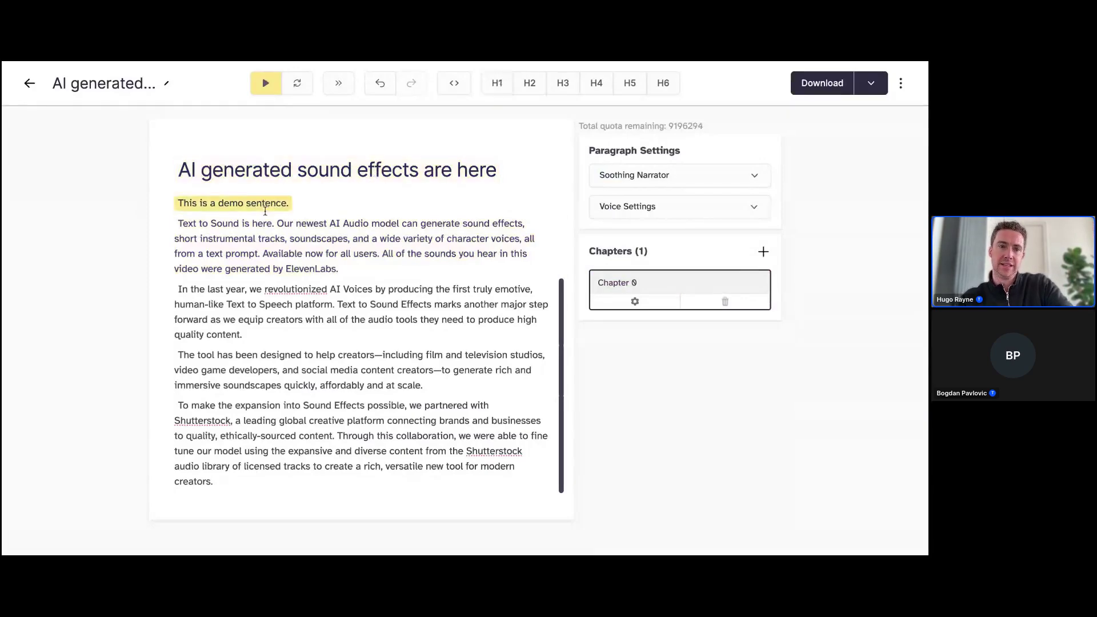
{"action": "left_click", "coordinate": [271, 242]}
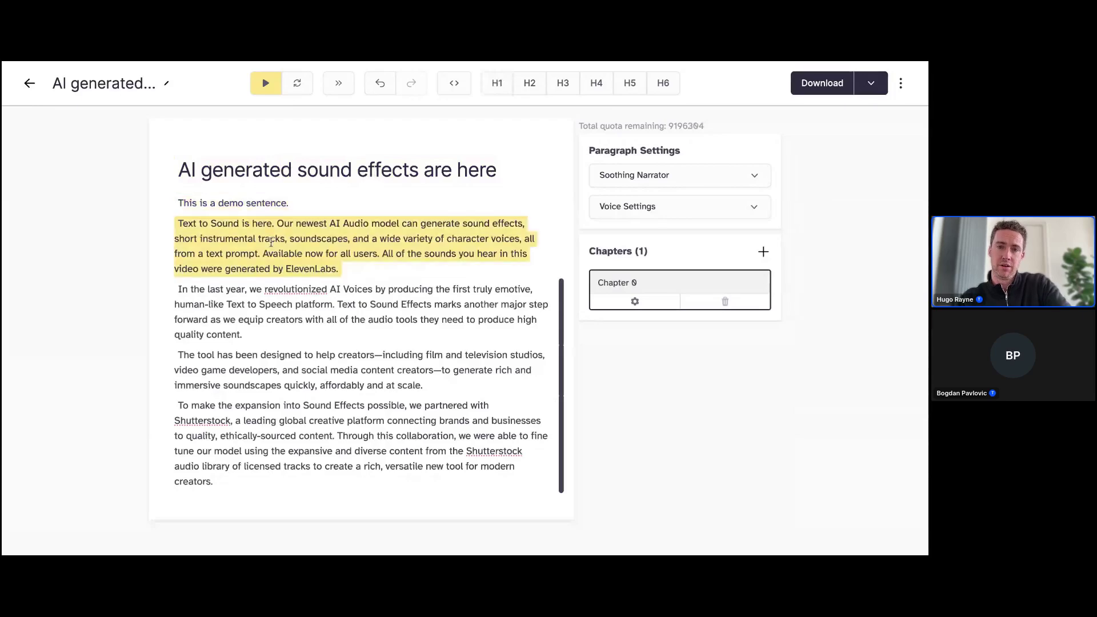
{"action": "left_click", "coordinate": [262, 293], "text": "shift"}
{"action": "left_click", "coordinate": [249, 362], "text": "shift"}
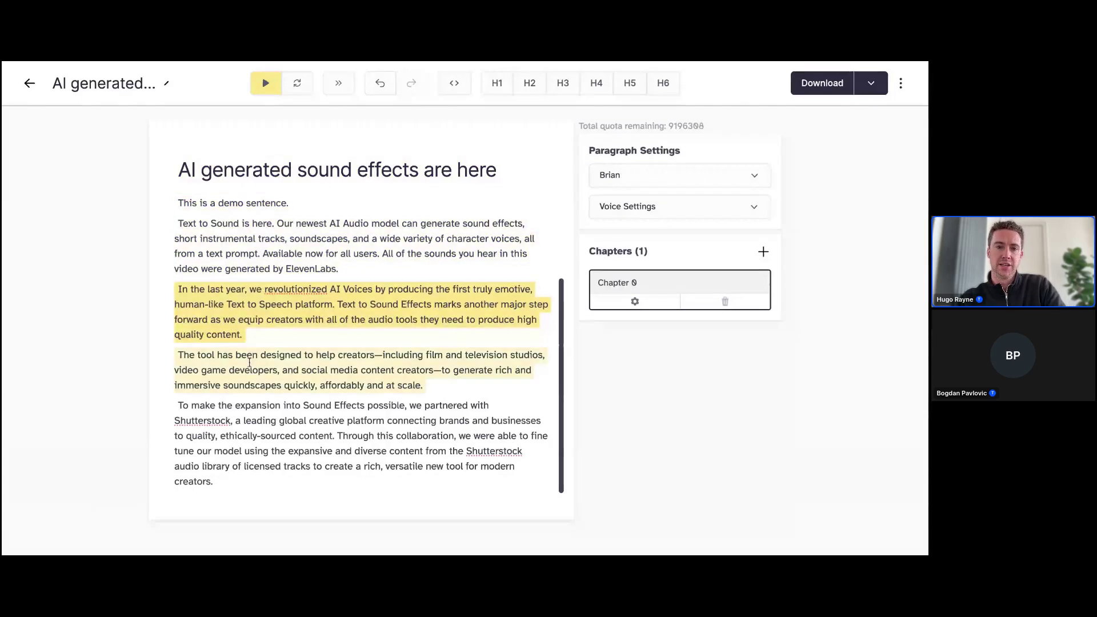
{"action": "left_click", "coordinate": [250, 362]}
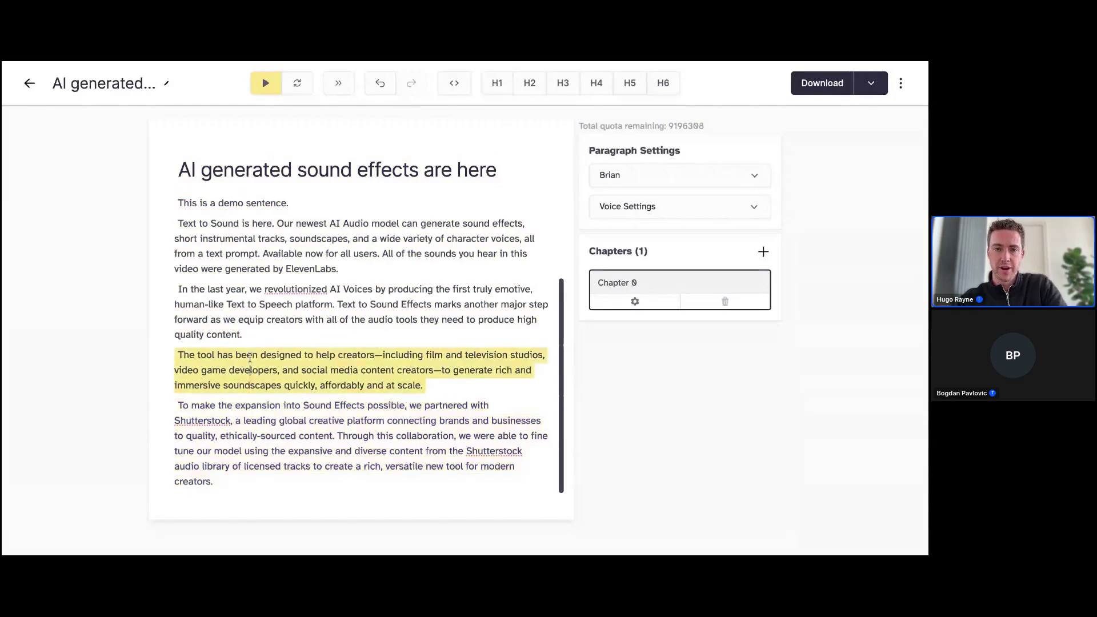
{"action": "left_click", "coordinate": [253, 306]}
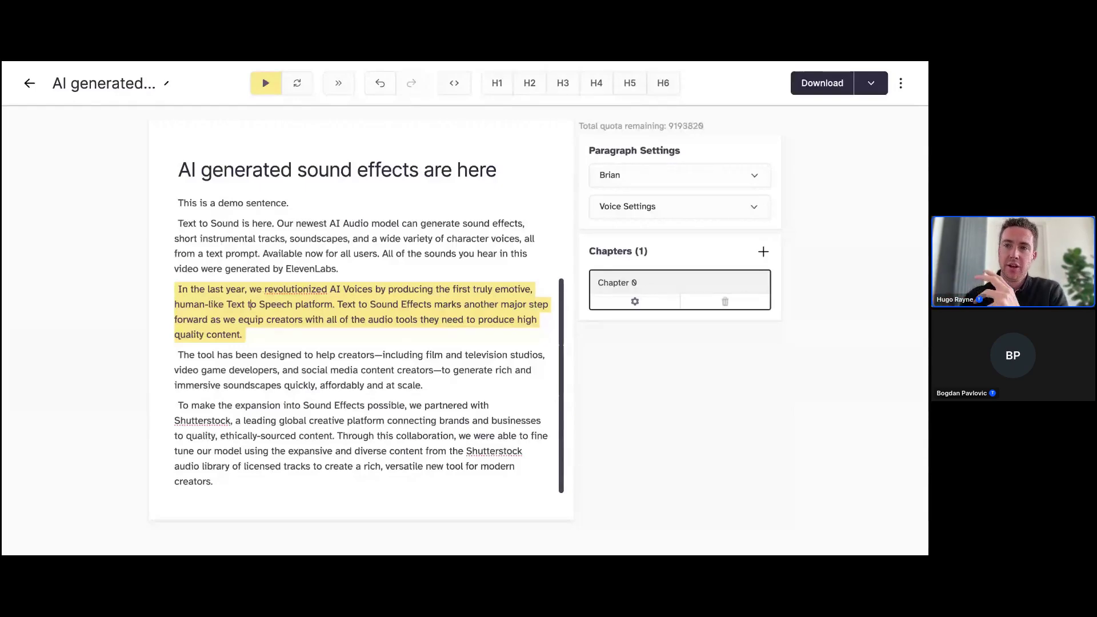
- Convert the full project to audio after reviewing the total, already converted and remaining character counts, and dismiss the completion message
{"action": "left_click", "coordinate": [900, 89]}
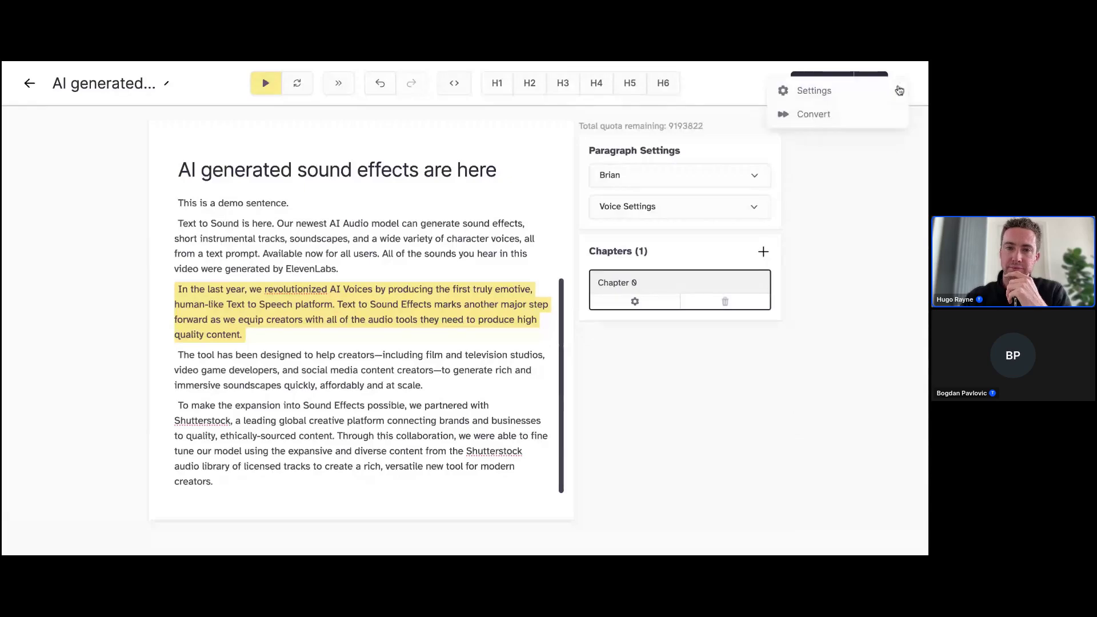
{"action": "left_click", "coordinate": [906, 93]}
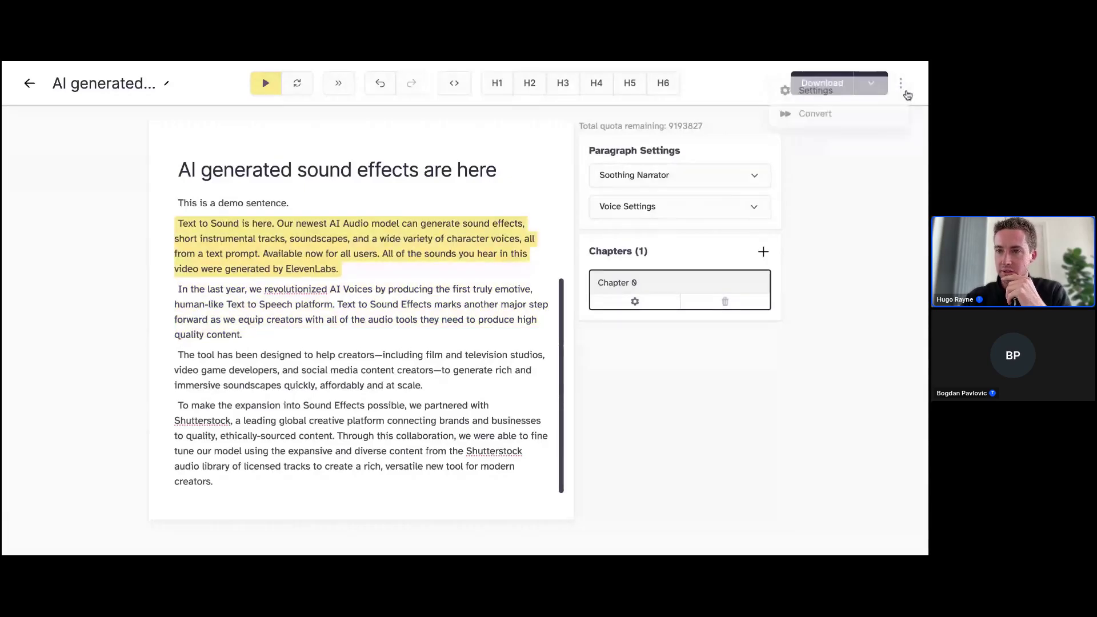
{"action": "left_click", "coordinate": [838, 114]}
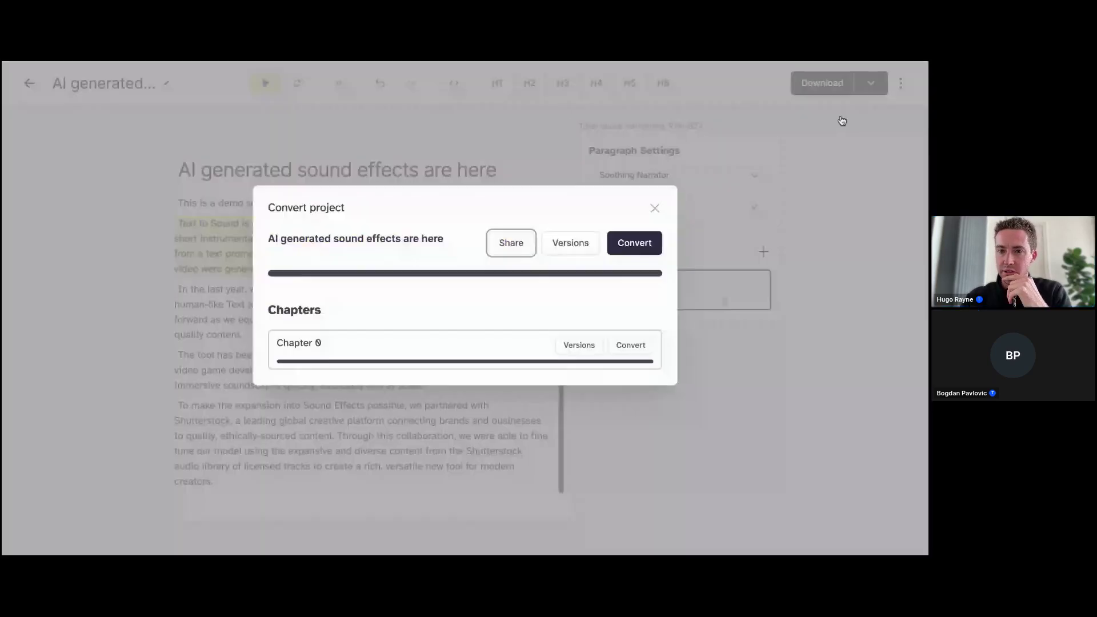
{"action": "left_click", "coordinate": [634, 243]}
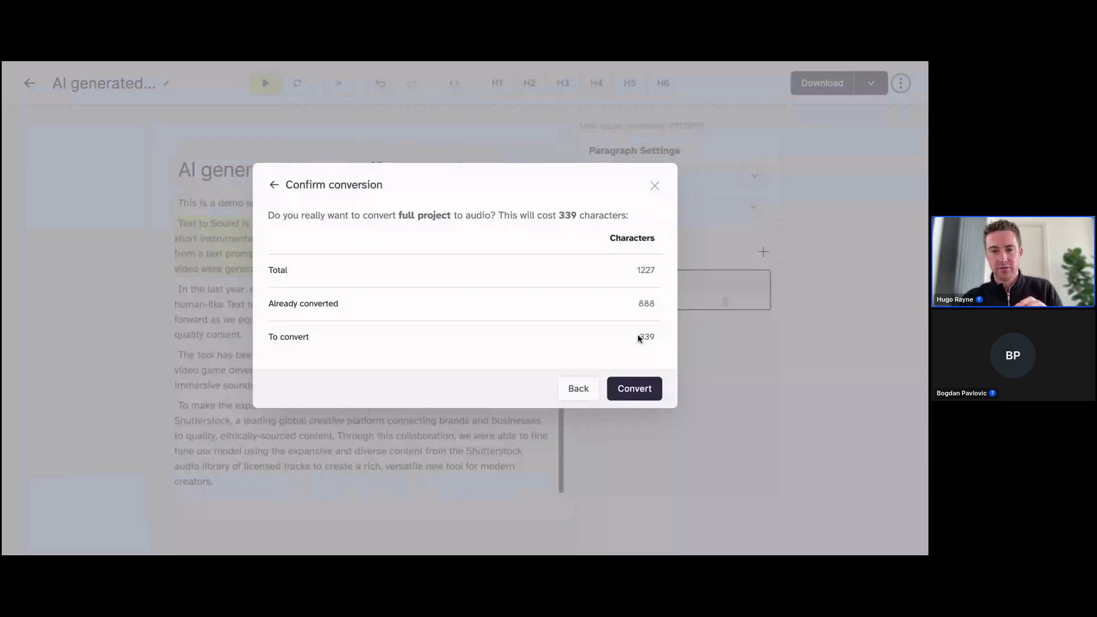
{"action": "left_click_drag", "start_coordinate": [638, 337], "coordinate": [655, 345]}
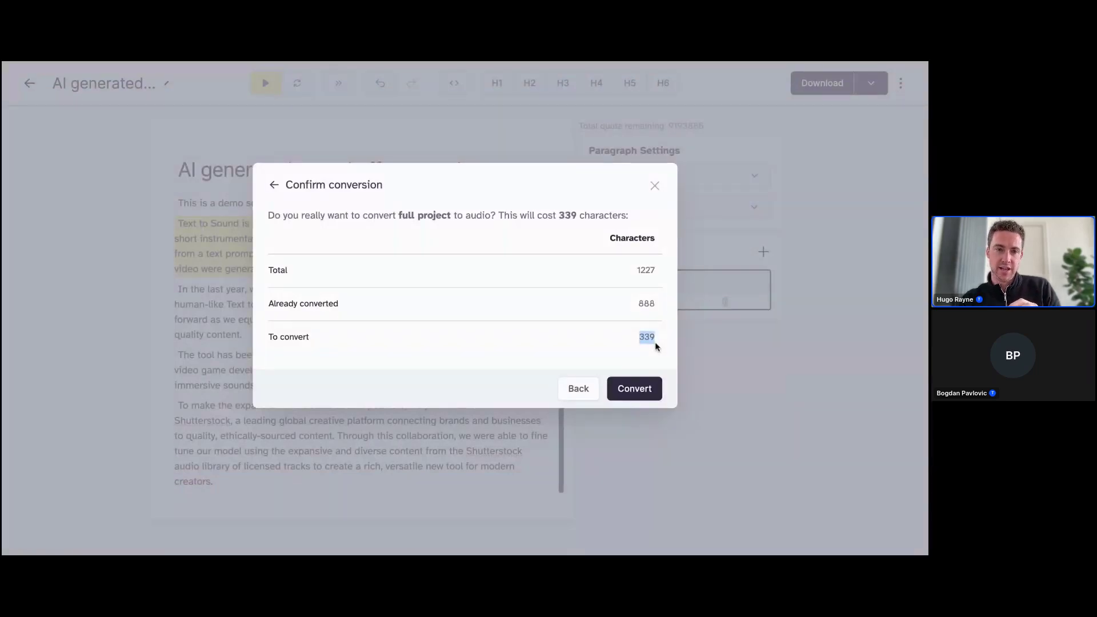
{"action": "left_click_drag", "start_coordinate": [639, 303], "coordinate": [675, 305]}
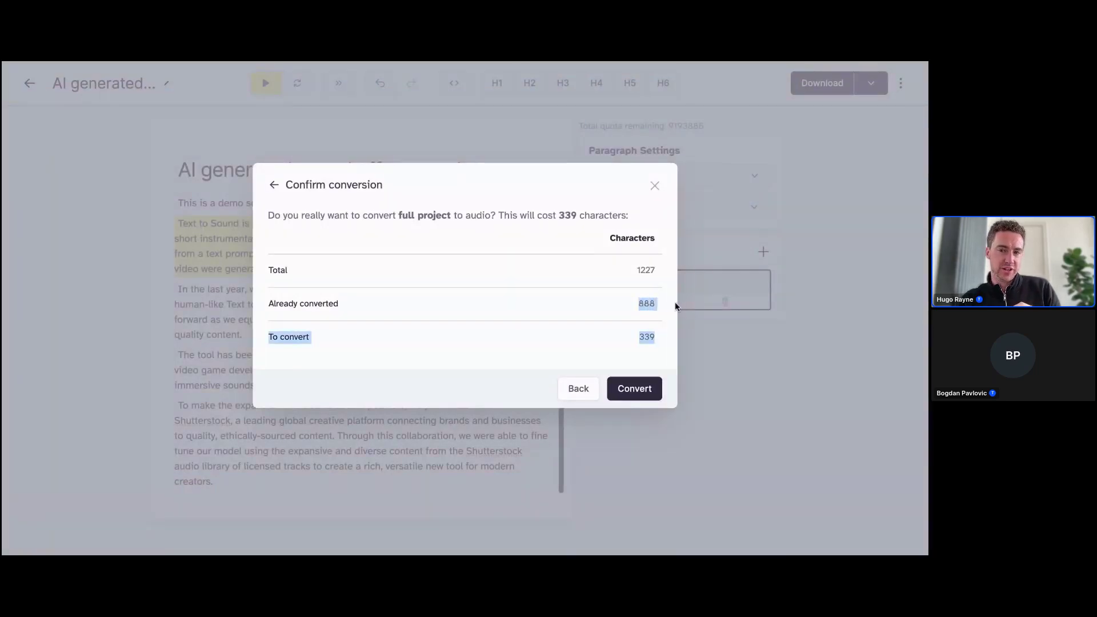
{"action": "left_click", "coordinate": [651, 308]}
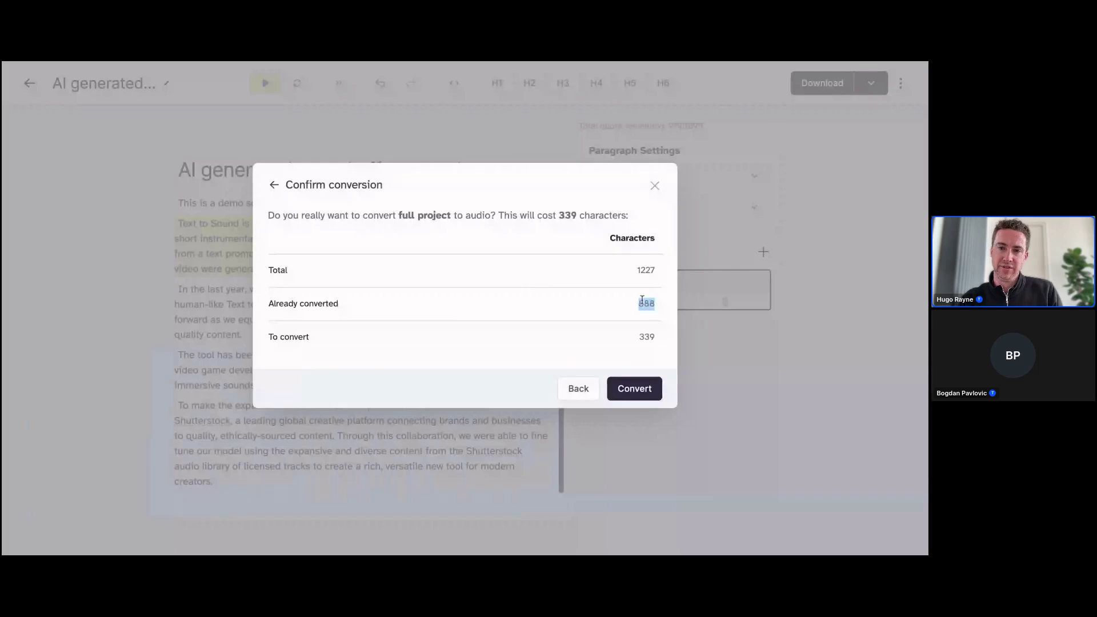
{"action": "left_click_drag", "start_coordinate": [636, 269], "coordinate": [661, 277]}
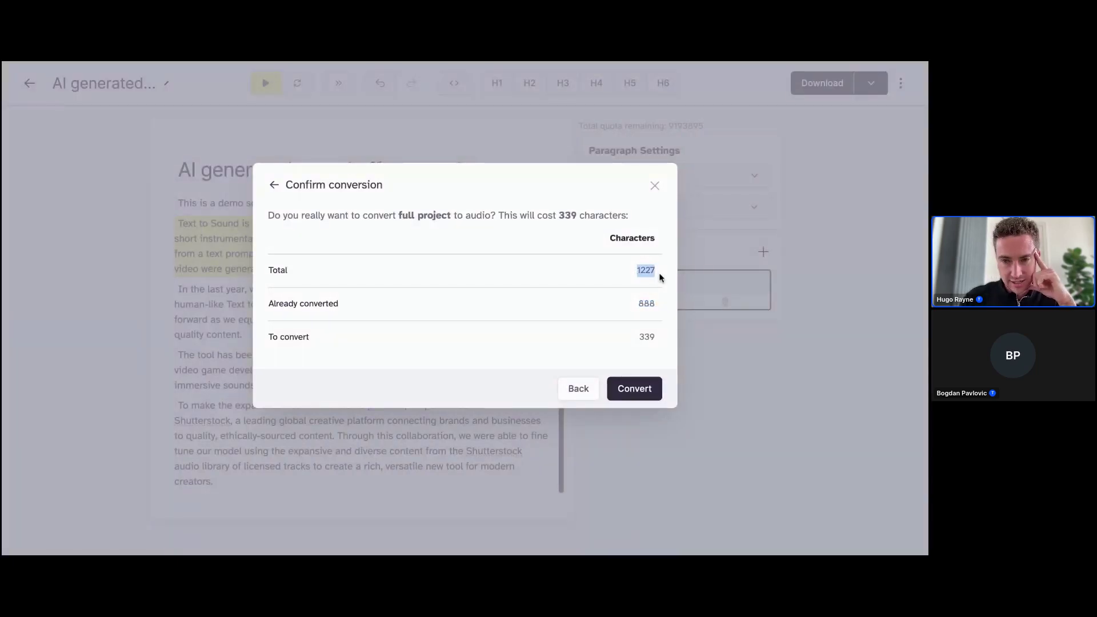
{"action": "left_click", "coordinate": [622, 392]}
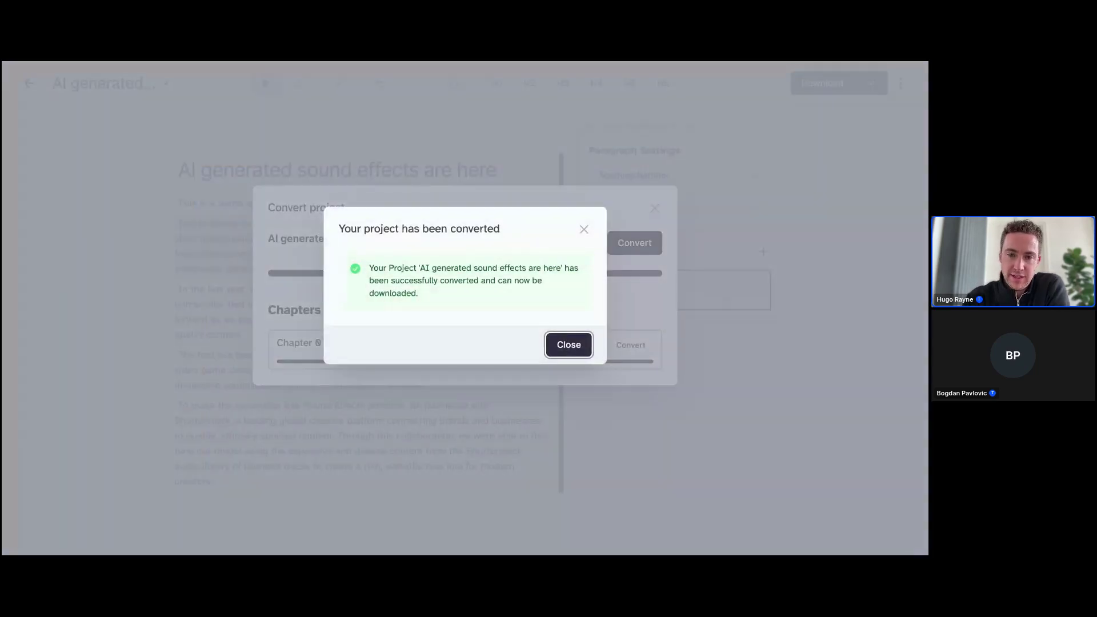
{"action": "left_click", "coordinate": [565, 347]}
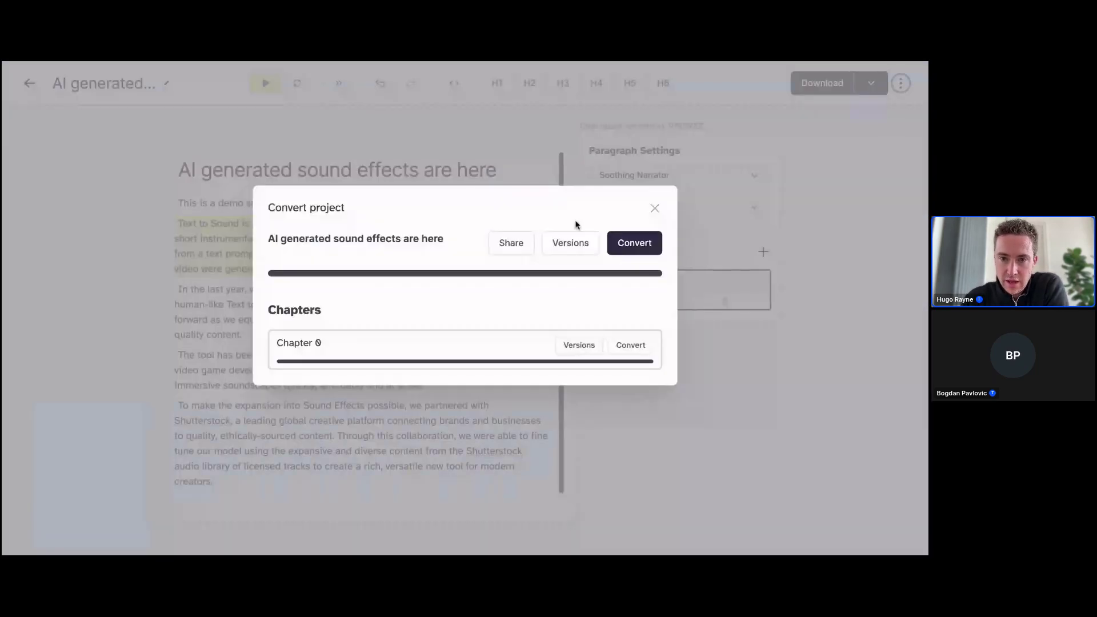
- Publish the project version dated 06.05.2024 17:17 and close the project versions
{"action": "left_click", "coordinate": [567, 243]}
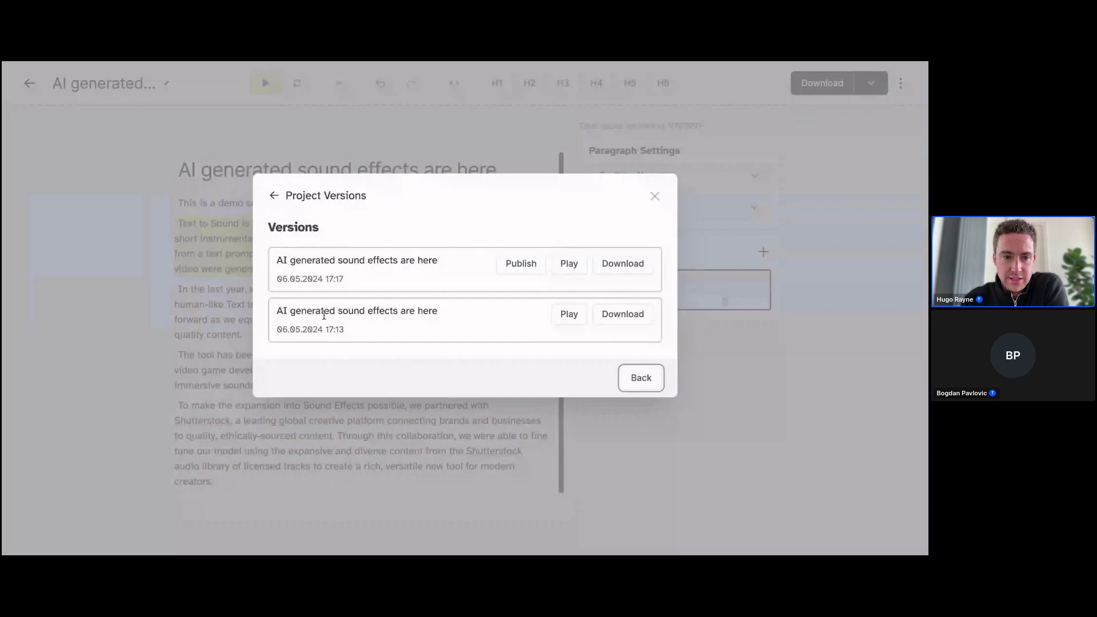
{"action": "left_click_drag", "start_coordinate": [276, 313], "coordinate": [450, 316]}
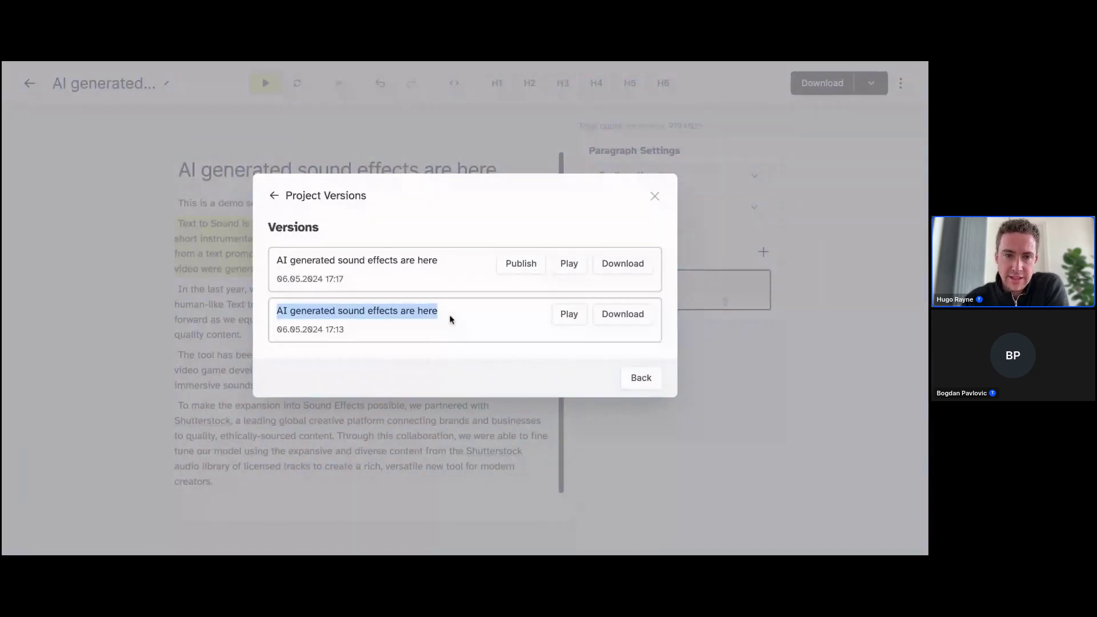
{"action": "left_click_drag", "start_coordinate": [277, 260], "coordinate": [460, 262]}
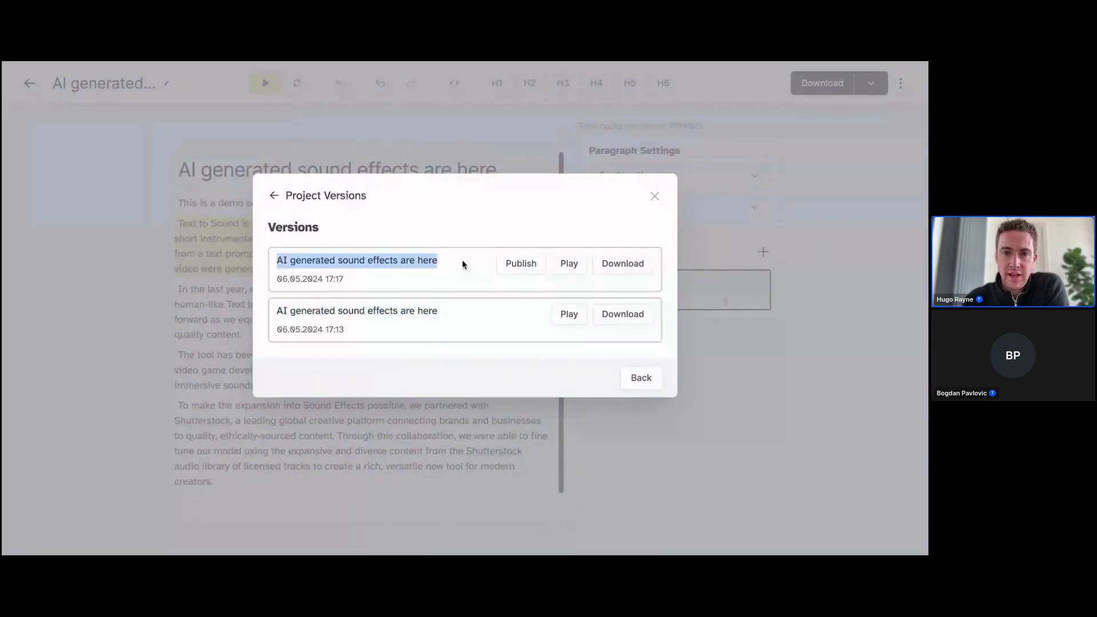
{"action": "left_click", "coordinate": [527, 264]}
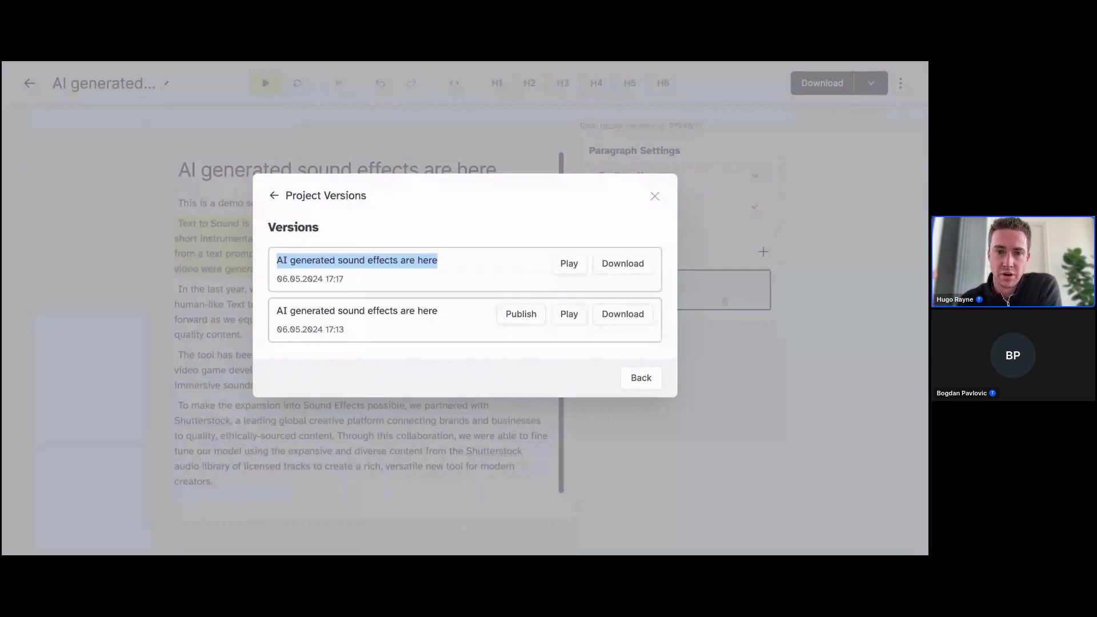
{"action": "left_click", "coordinate": [655, 199]}
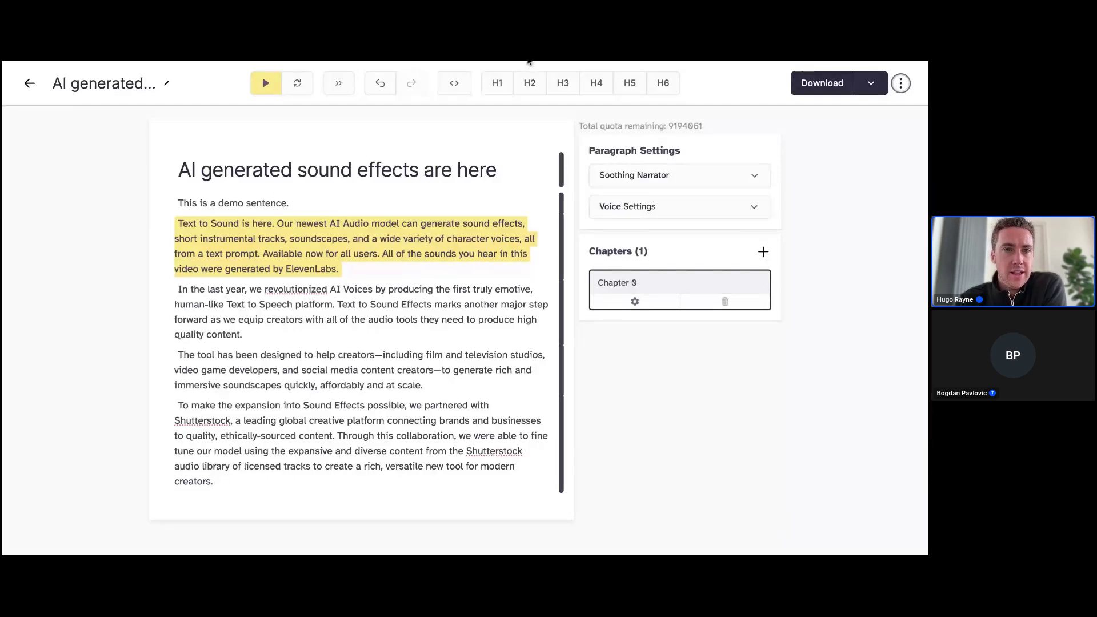
- Switch to the "AI generated sound effects are here" article page, reload it and highlight the article title
{"action": "key", "text": "ctrl+Tab"}
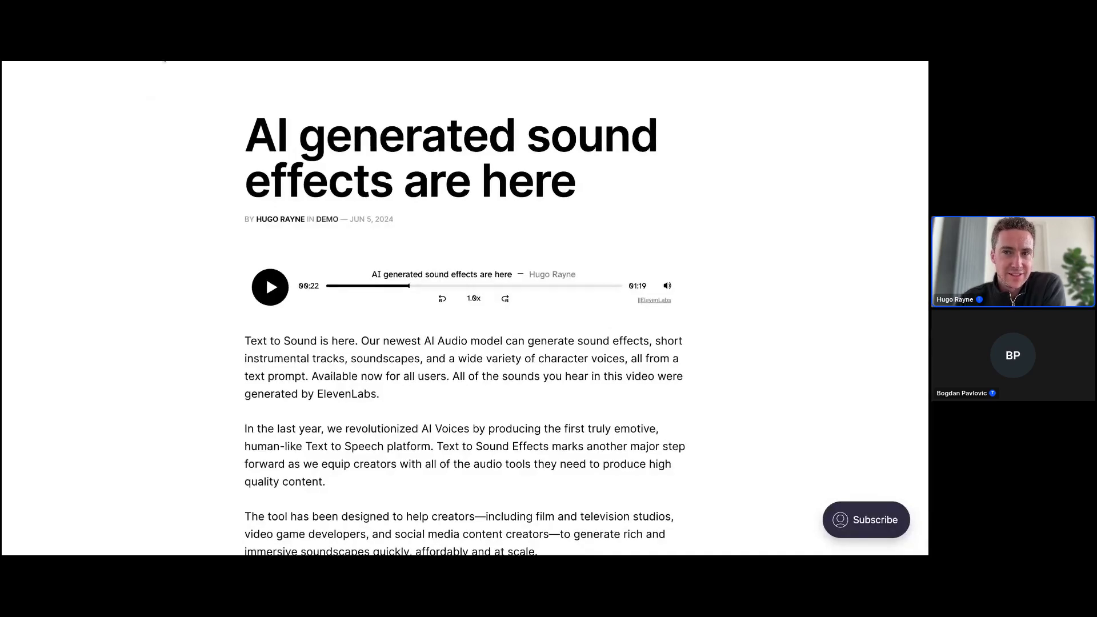
{"action": "key", "text": "F5"}
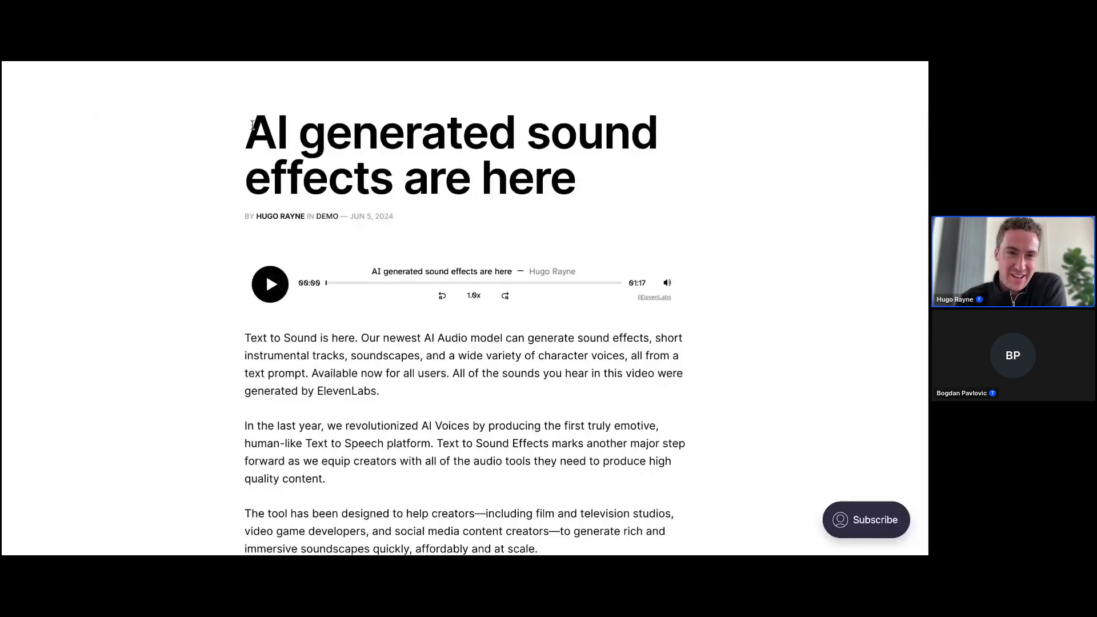
{"action": "left_click_drag", "start_coordinate": [252, 126], "coordinate": [591, 182]}
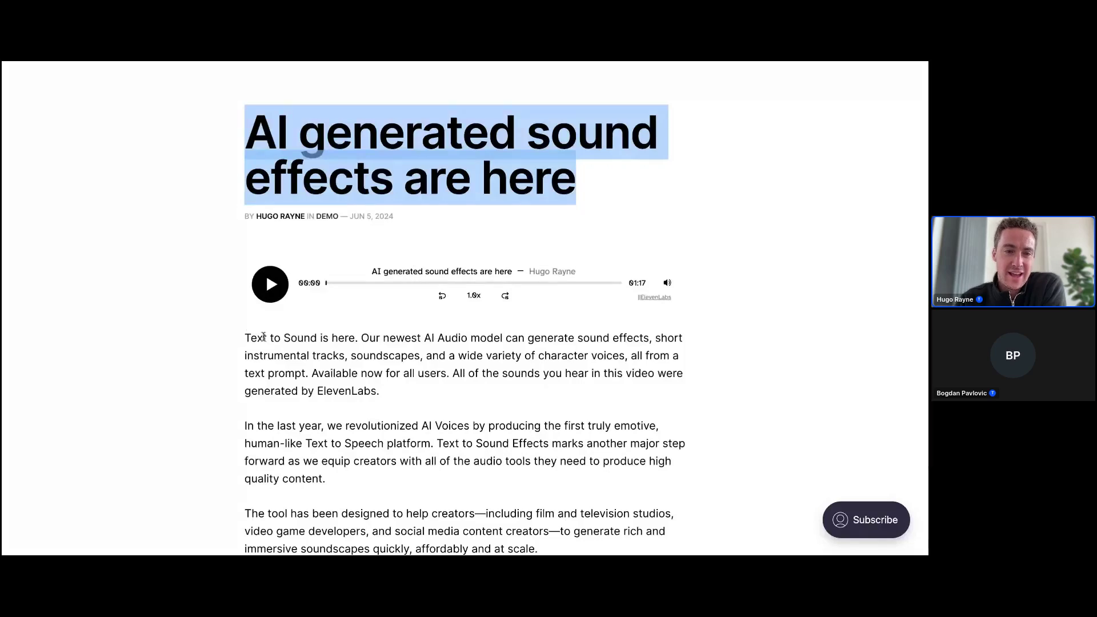
- Highlight the article's first paragraph and the three paragraphs after it to show which text each narration voice covers
{"action": "left_click", "coordinate": [245, 336]}
{"action": "left_click_drag", "start_coordinate": [246, 336], "coordinate": [400, 400]}
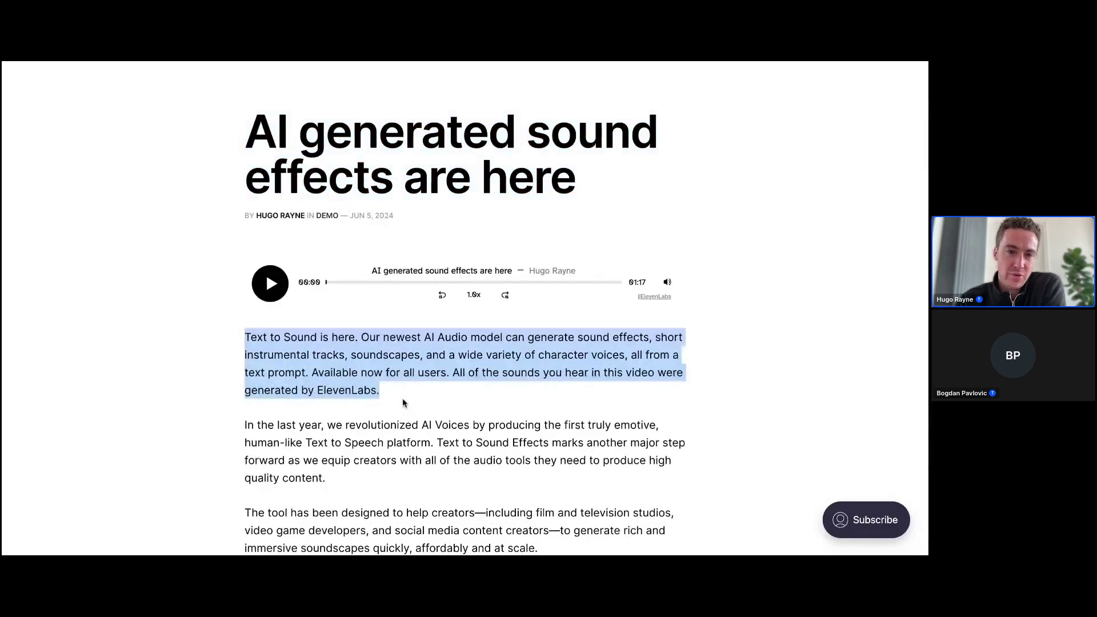
{"action": "scroll", "coordinate": [400, 400], "scroll_direction": "down", "scroll_amount": 3}
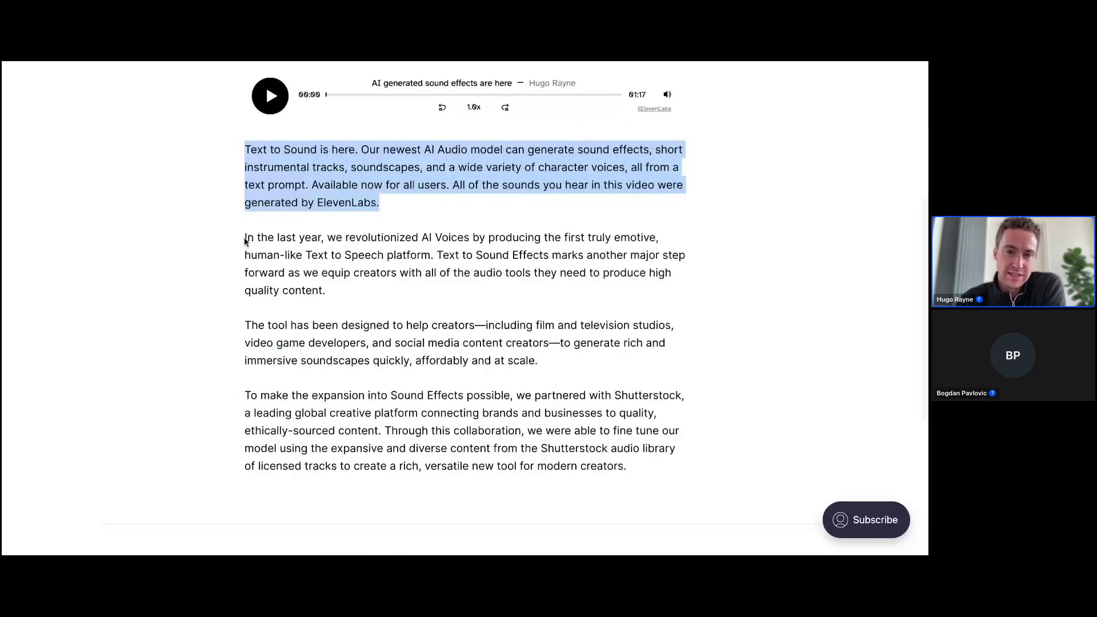
{"action": "left_click_drag", "start_coordinate": [245, 240], "coordinate": [619, 481]}
{"action": "scroll", "coordinate": [619, 481], "scroll_direction": "up", "scroll_amount": 3}
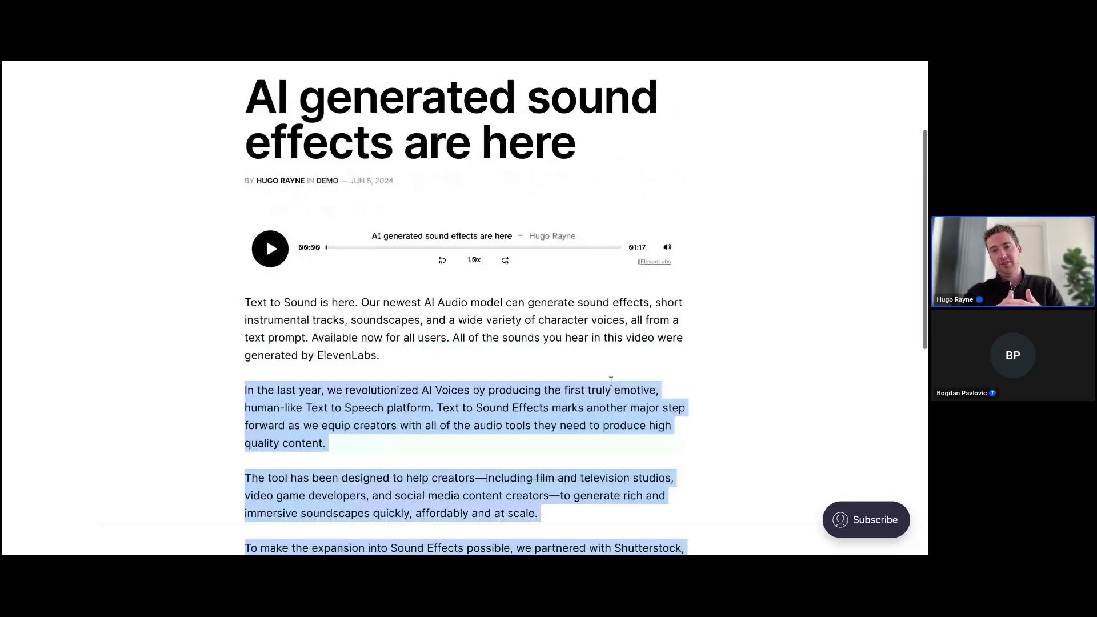
{"action": "left_click", "coordinate": [611, 381]}
{"action": "scroll", "coordinate": [611, 381], "scroll_direction": "up", "scroll_amount": 1}
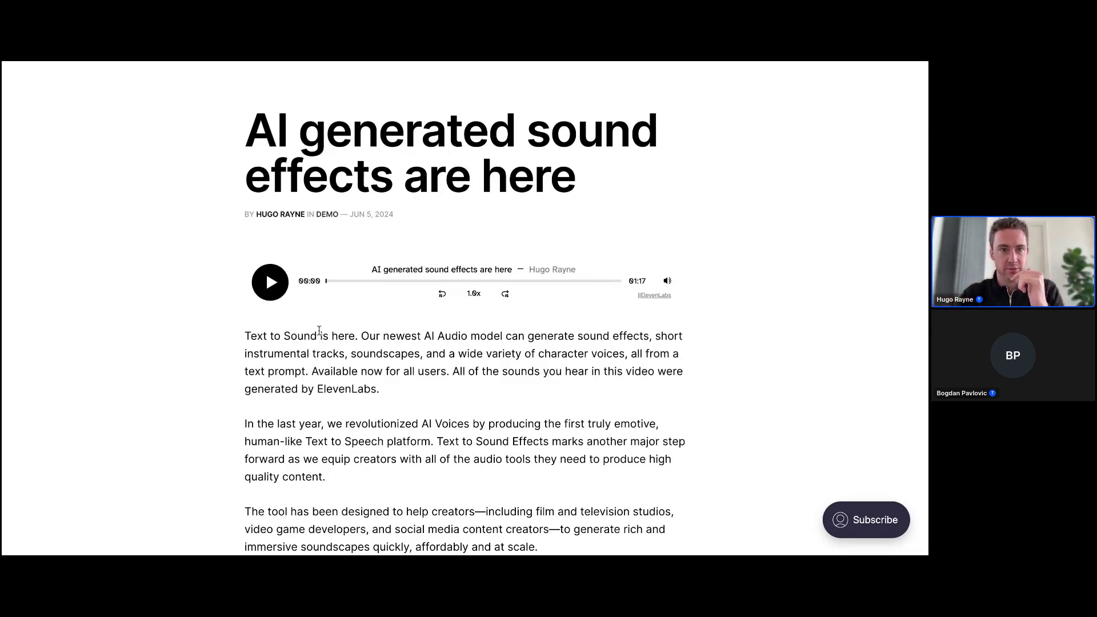
- Reload the article page and listen to the opening of the narration, pausing at about 00:12
{"action": "key", "text": "super+r"}
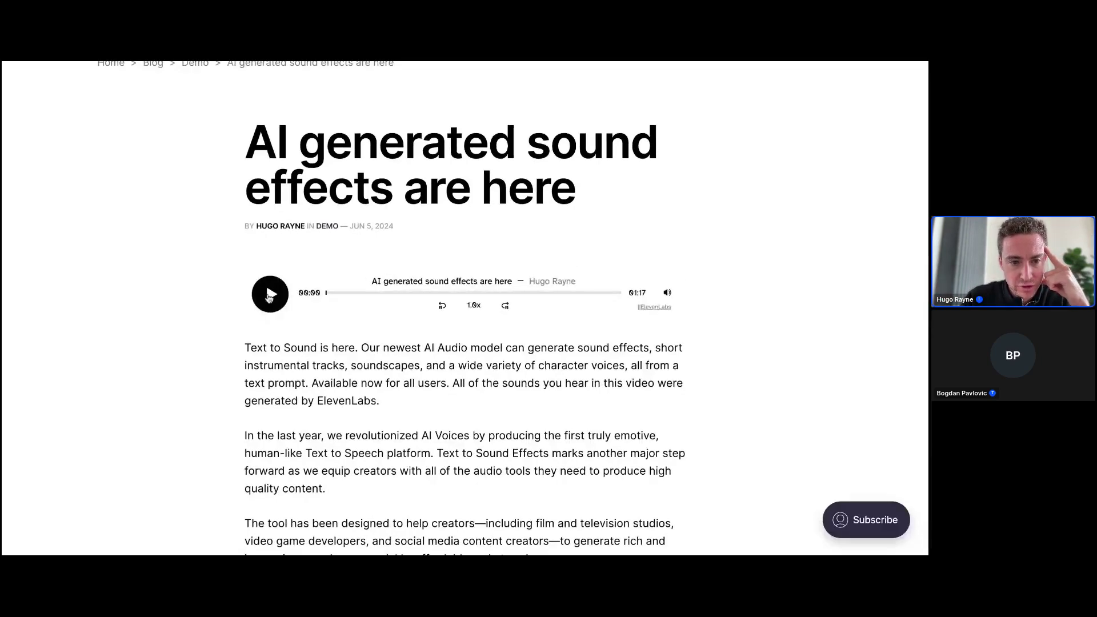
{"action": "left_click", "coordinate": [270, 294]}
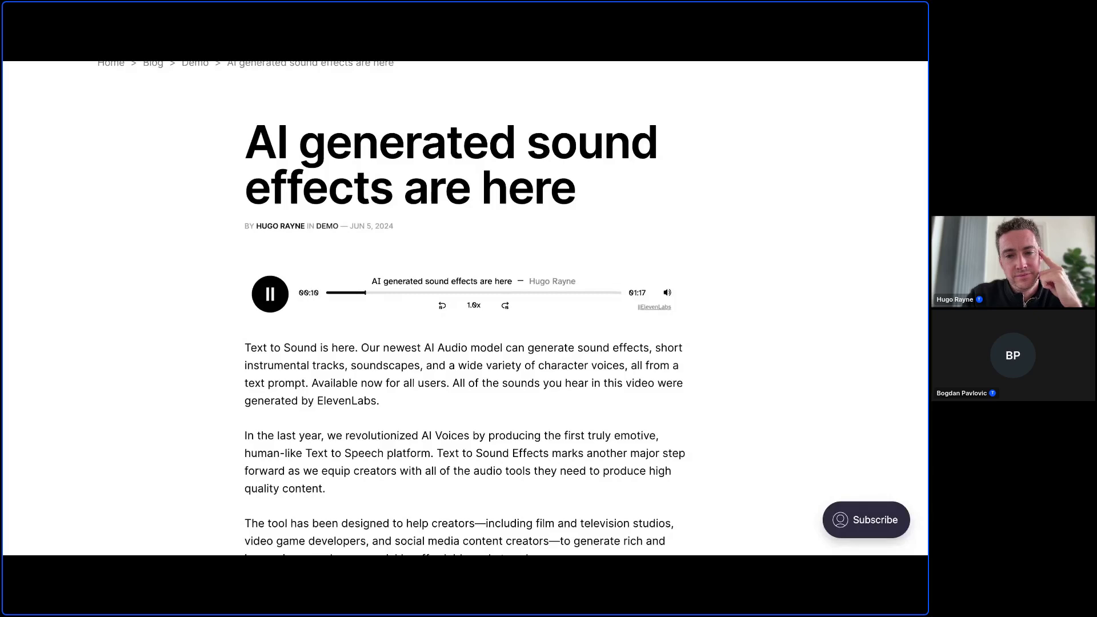
{"action": "left_click", "coordinate": [272, 300]}
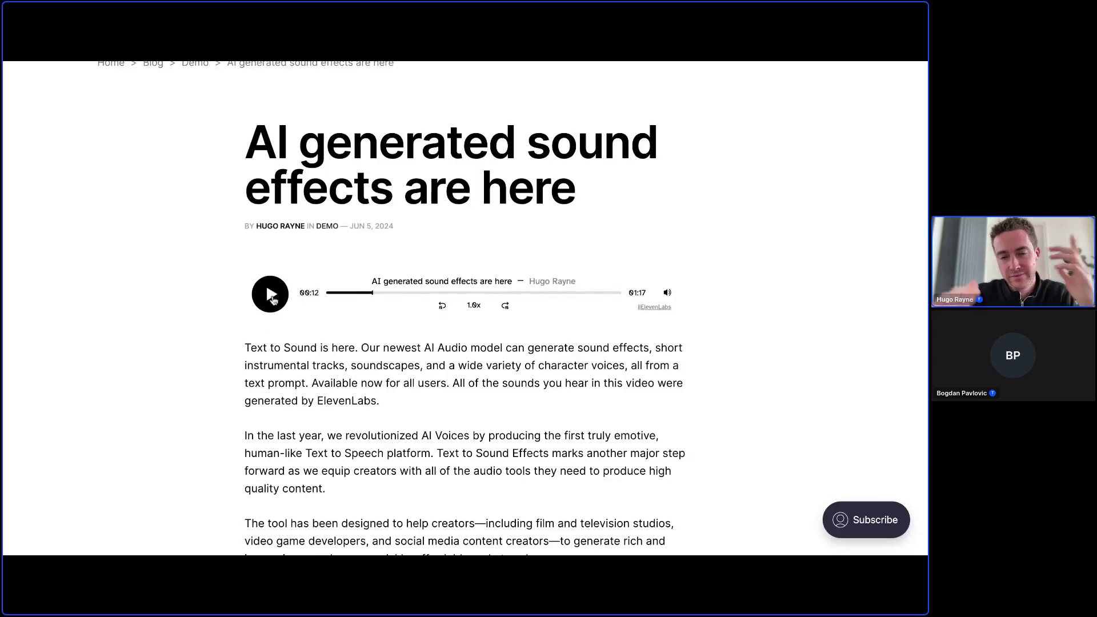
- Jump the narration to about 00:54, listen while following the article text, and pause it
{"action": "left_click", "coordinate": [535, 293]}
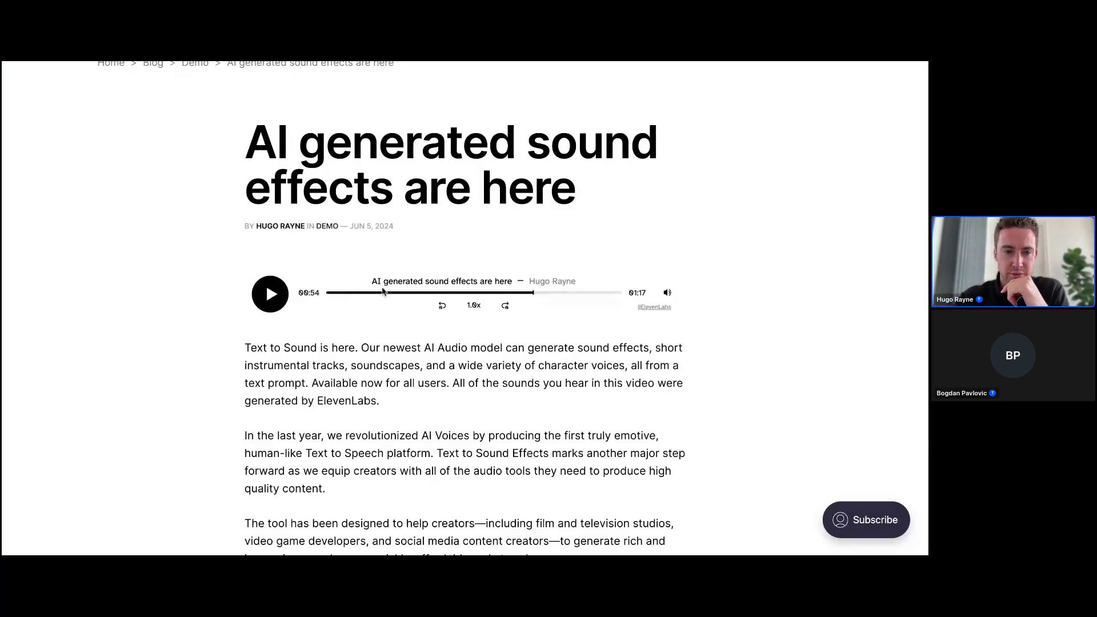
{"action": "scroll", "coordinate": [421, 371], "scroll_direction": "down", "scroll_amount": 1}
{"action": "scroll", "coordinate": [421, 370], "scroll_direction": "down", "scroll_amount": 4}
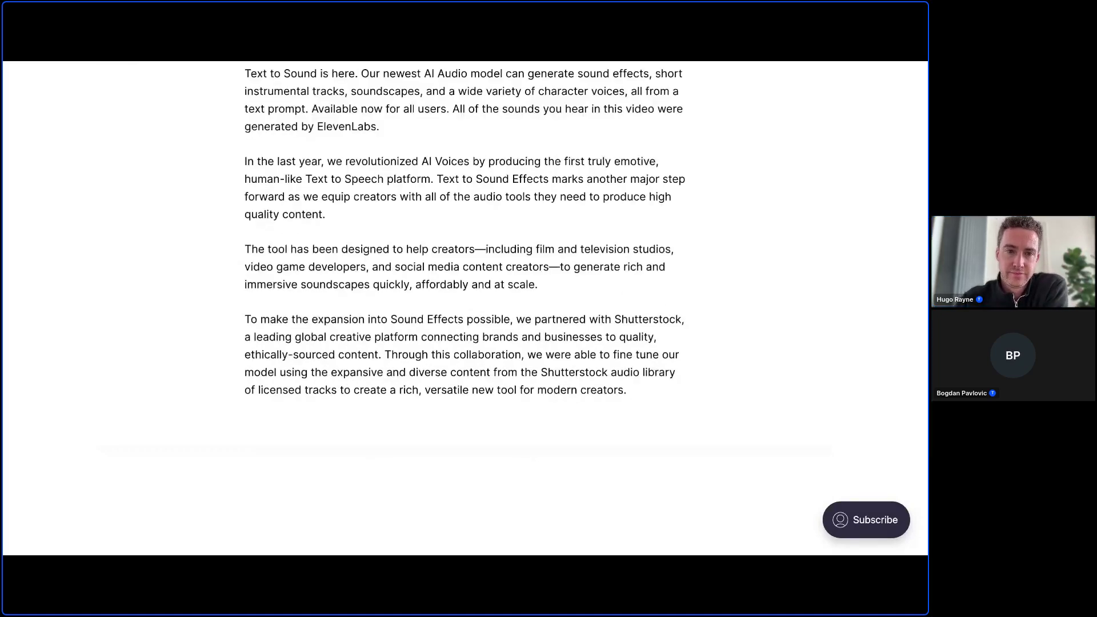
{"action": "scroll", "coordinate": [407, 303], "scroll_direction": "up", "scroll_amount": 2}
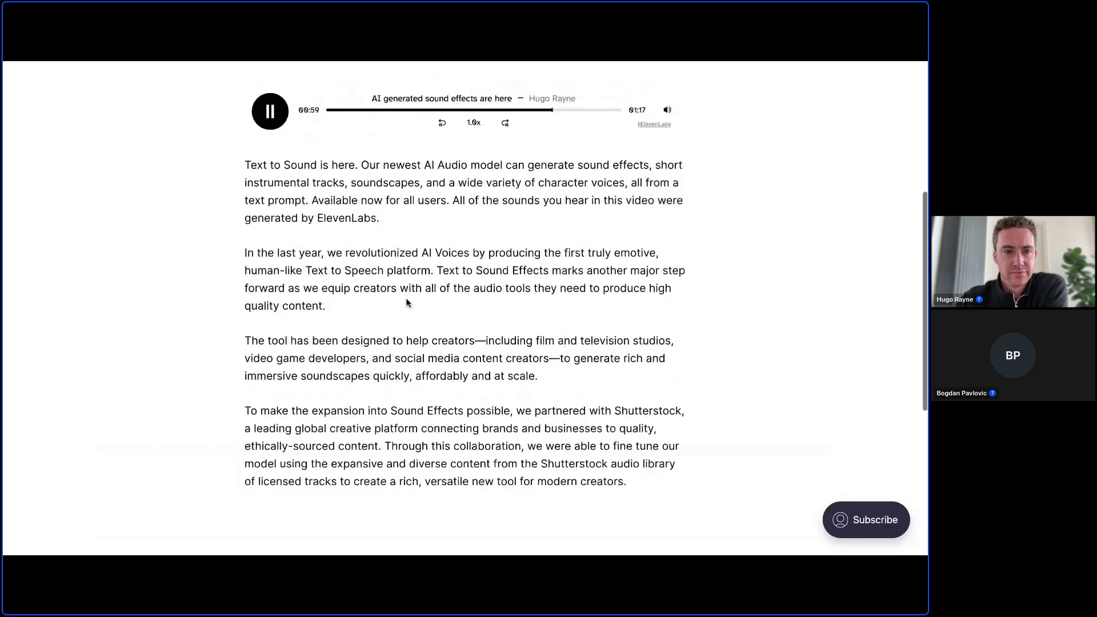
{"action": "scroll", "coordinate": [407, 303], "scroll_direction": "up", "scroll_amount": 5}
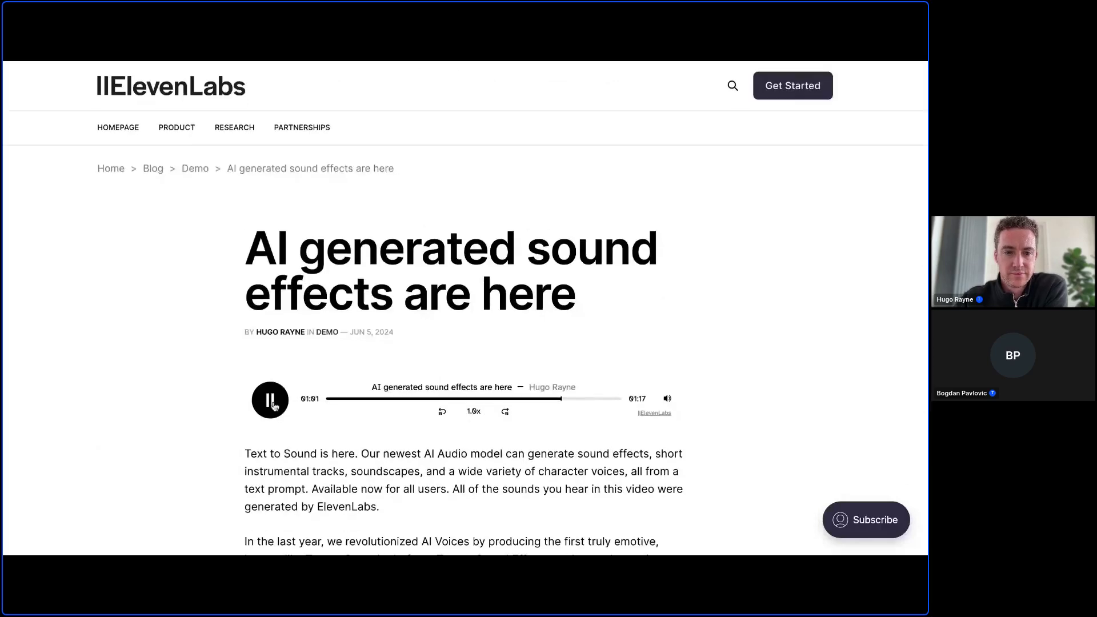
{"action": "key", "text": "space"}
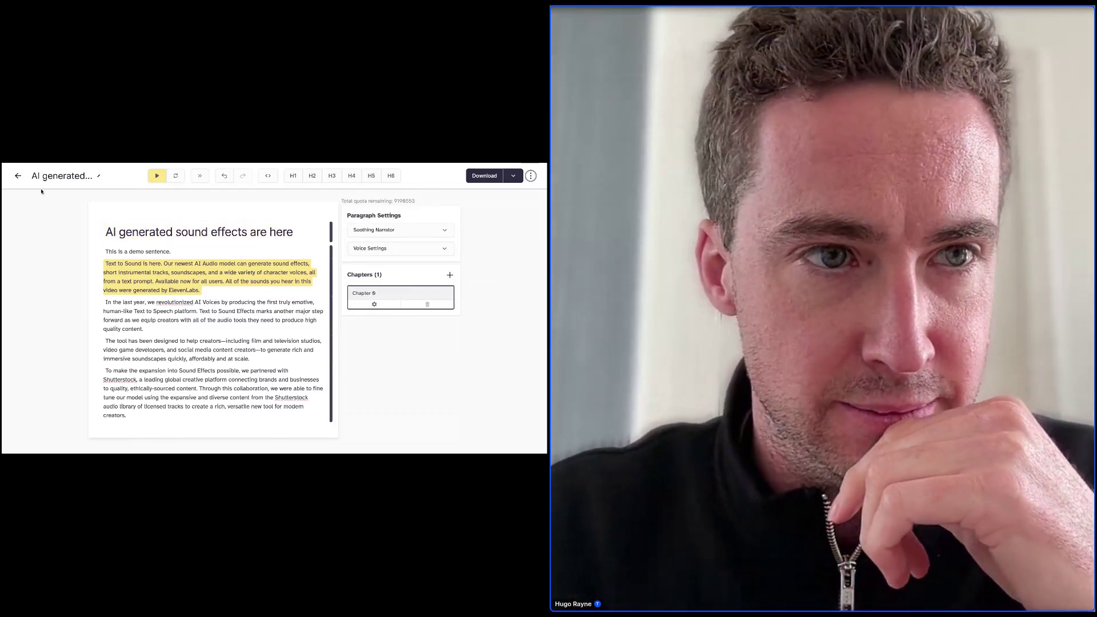
- Leave the current project, open the English Test 1 project to view its text, and return to the project list
{"action": "left_click", "coordinate": [18, 175]}
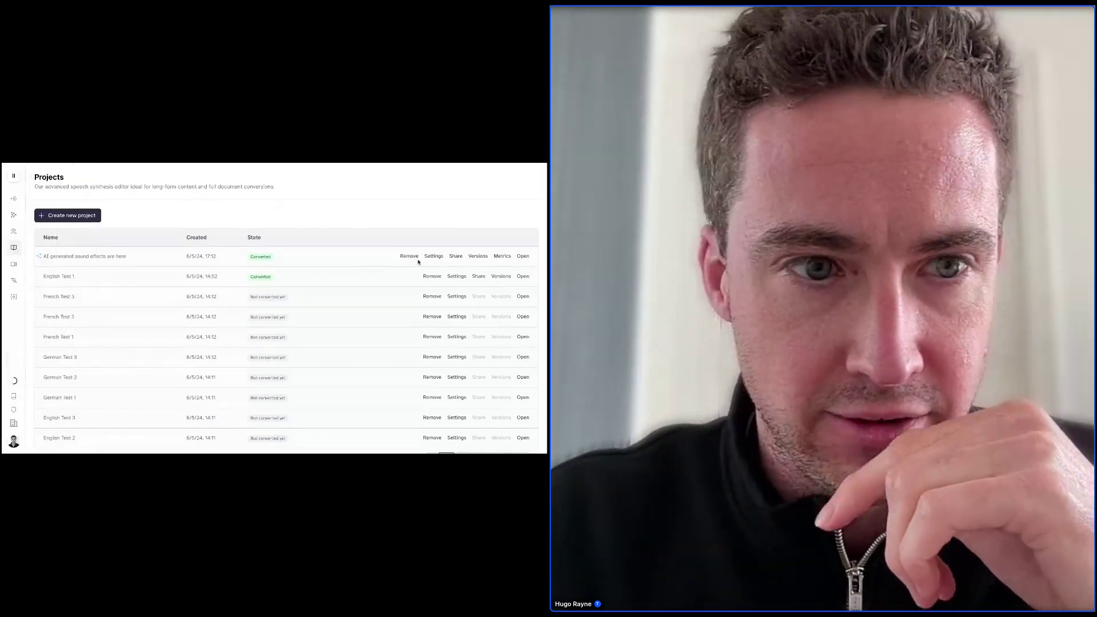
{"action": "left_click_drag", "start_coordinate": [43, 277], "coordinate": [78, 278]}
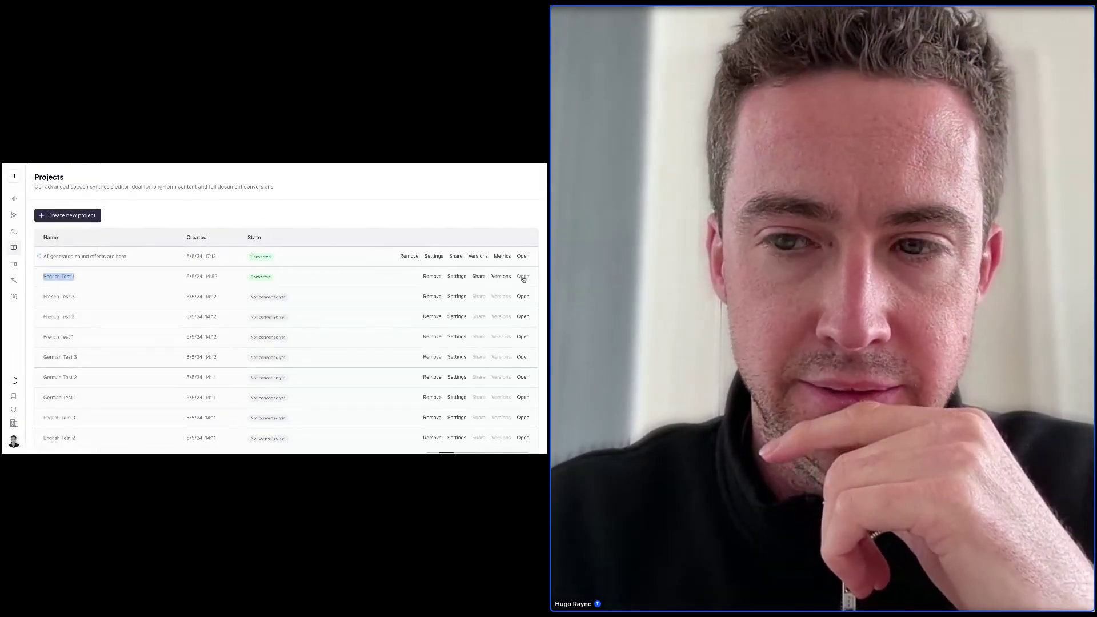
{"action": "left_click", "coordinate": [523, 279]}
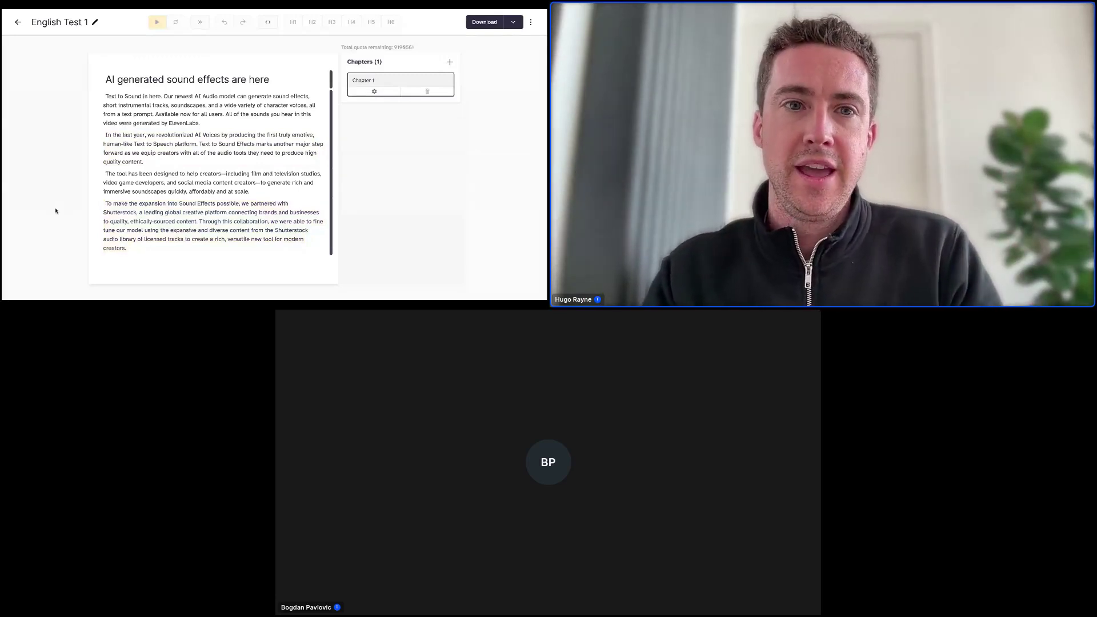
{"action": "left_click", "coordinate": [19, 24]}
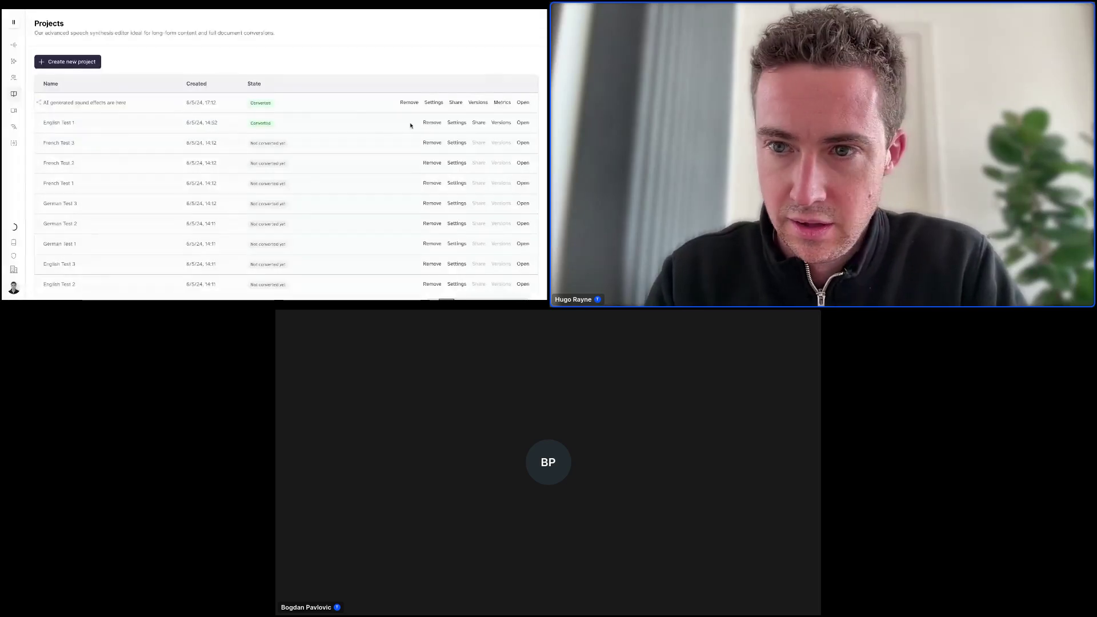
- Enable audio sharing for the English Test 1 project and copy its iframe script
{"action": "left_click", "coordinate": [479, 124]}
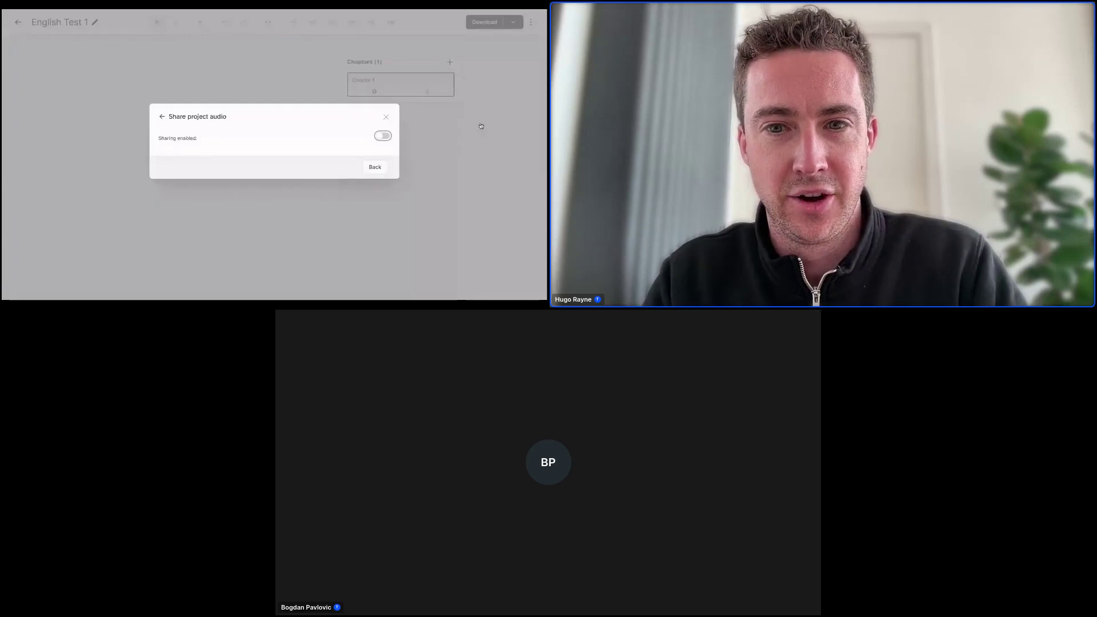
{"action": "left_click", "coordinate": [385, 138]}
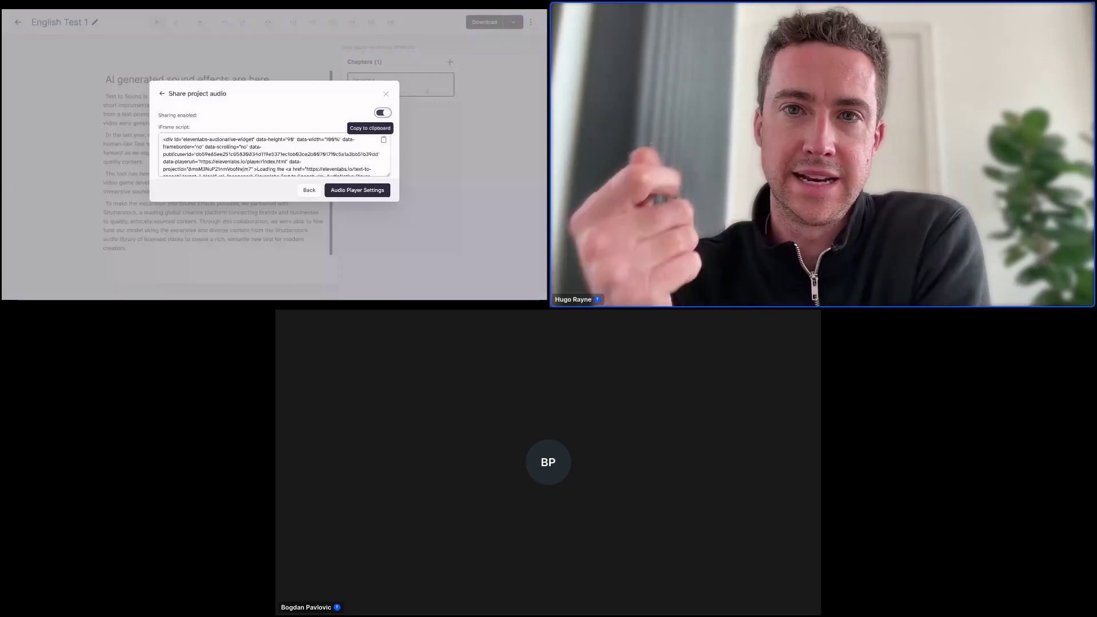
{"action": "scroll", "coordinate": [253, 162], "scroll_direction": "down", "scroll_amount": 2}
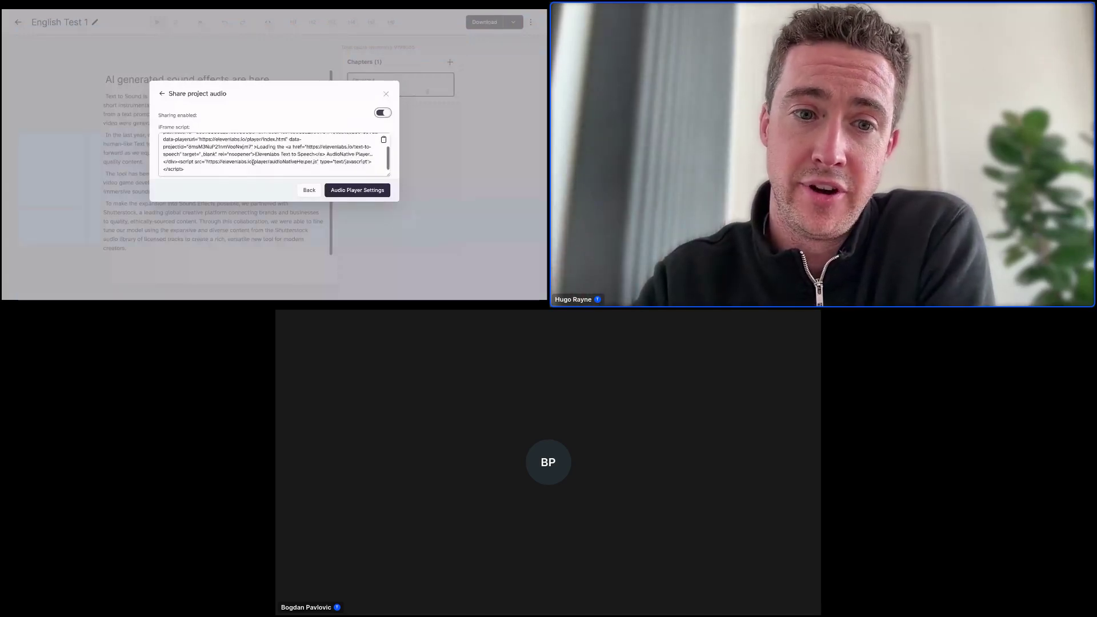
{"action": "left_click", "coordinate": [253, 162]}
{"action": "key", "text": "ctrl+a"}
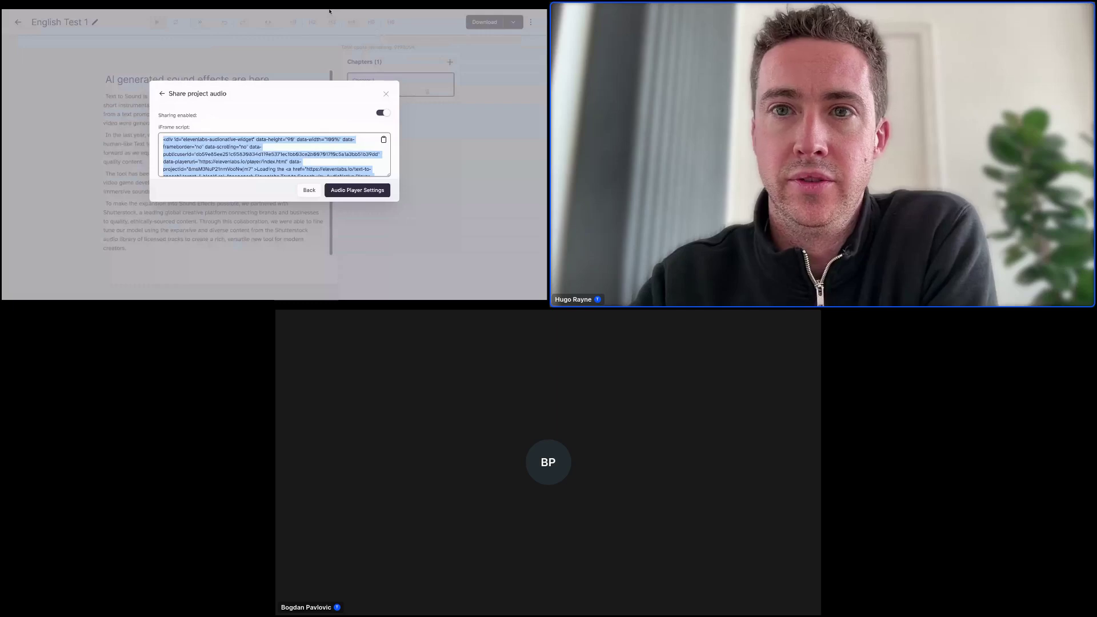
{"action": "left_click", "coordinate": [384, 141]}
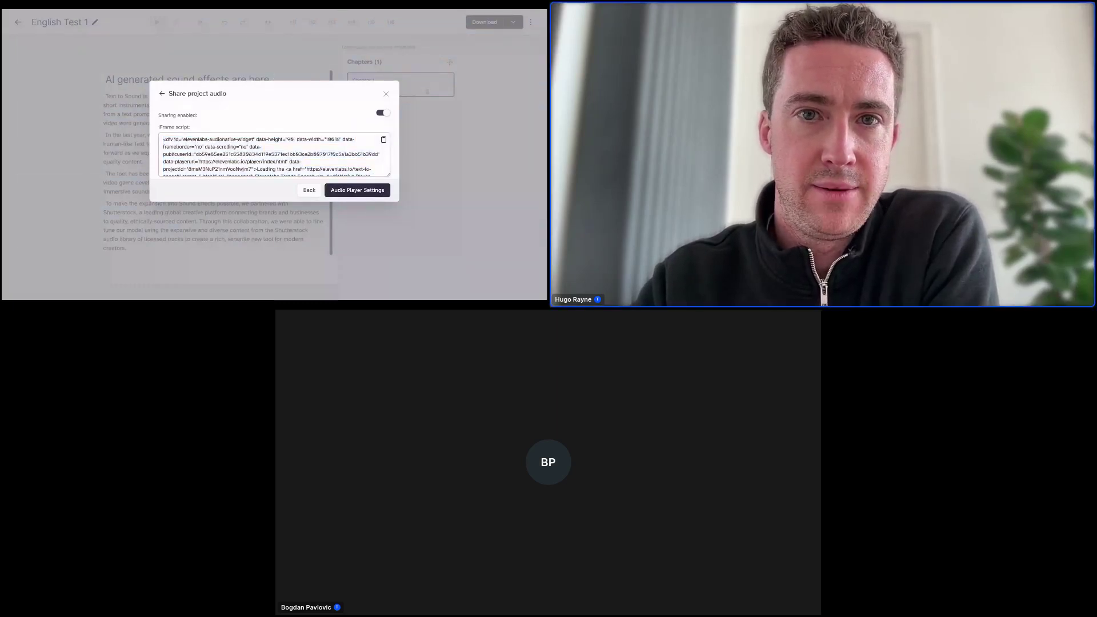
- Switch to the ElevenLabs Blog posts list in Ghost and create a new post titled "Dummy post" with the body text "Test"
{"action": "key", "text": "ctrl+Tab"}
{"action": "left_click", "coordinate": [30, 28]}
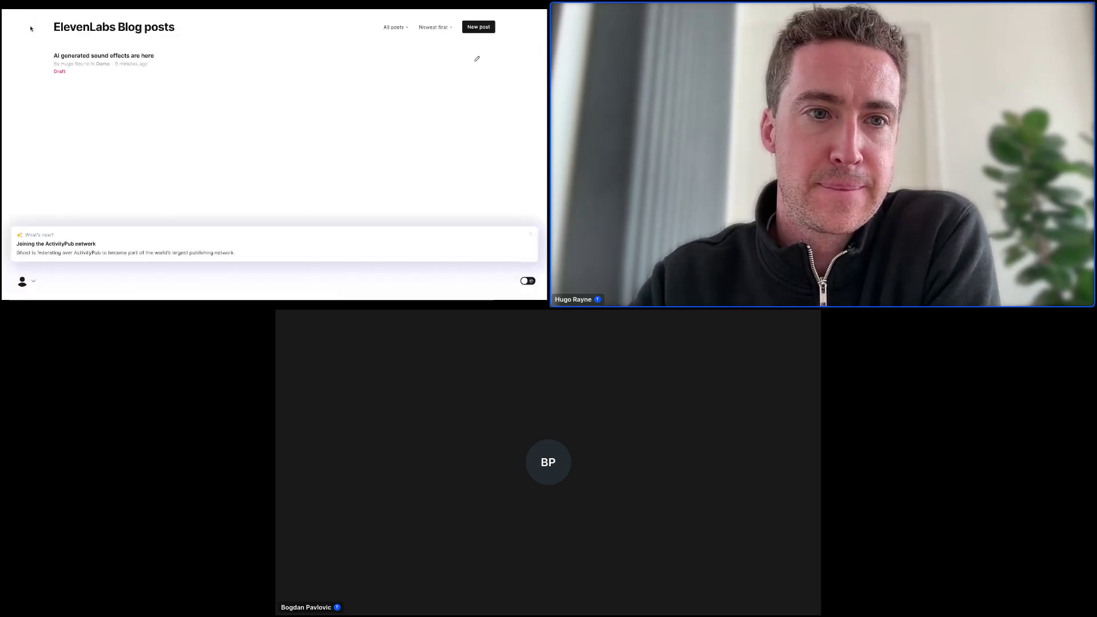
{"action": "left_click", "coordinate": [479, 27]}
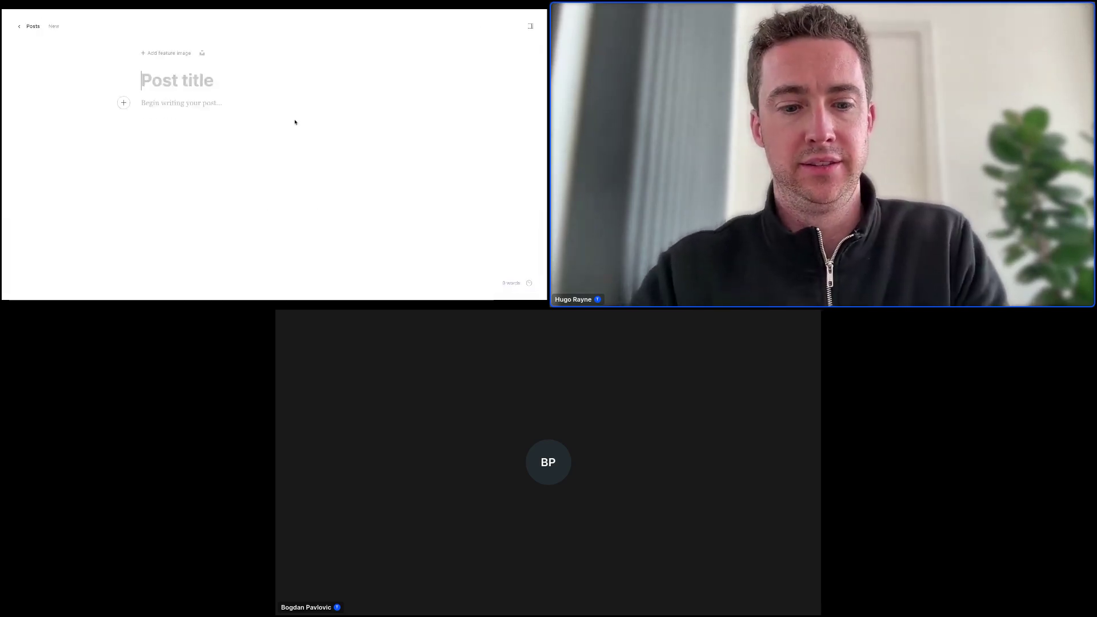
{"action": "type", "text": "Dummy post"}
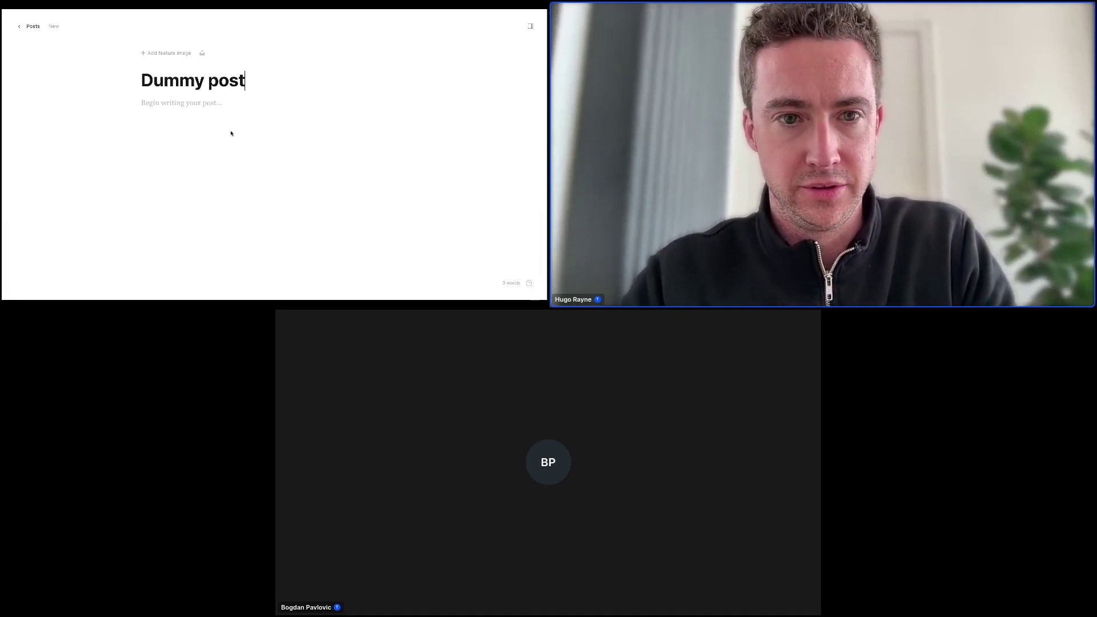
{"action": "left_click", "coordinate": [207, 103]}
{"action": "type", "text": "Test"}
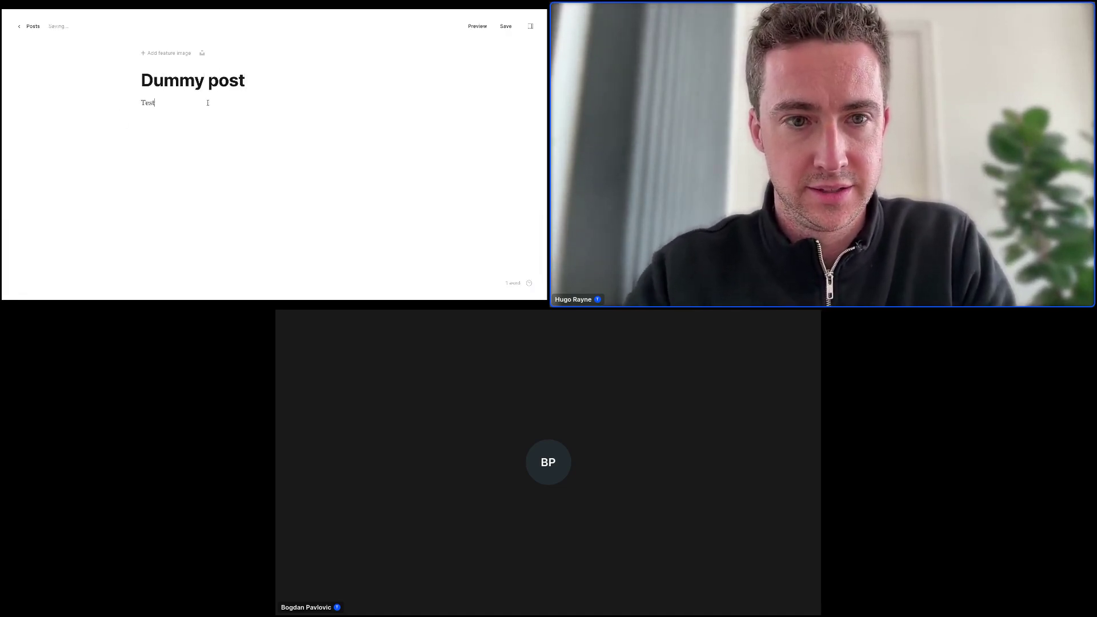
- Insert an HTML block above the "Test" text and paste the copied audio player embed script into it
{"action": "left_click", "coordinate": [142, 103]}
{"action": "key", "text": "Return"}
{"action": "type", "text": "/"}
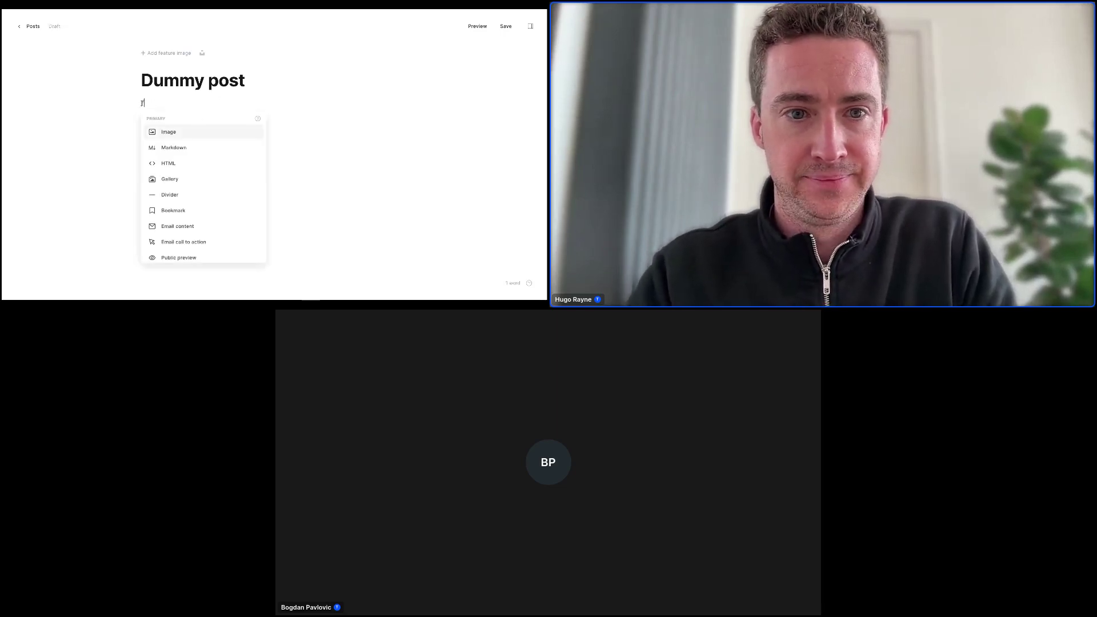
{"action": "left_click", "coordinate": [169, 163]}
{"action": "key", "text": "ctrl+v"}
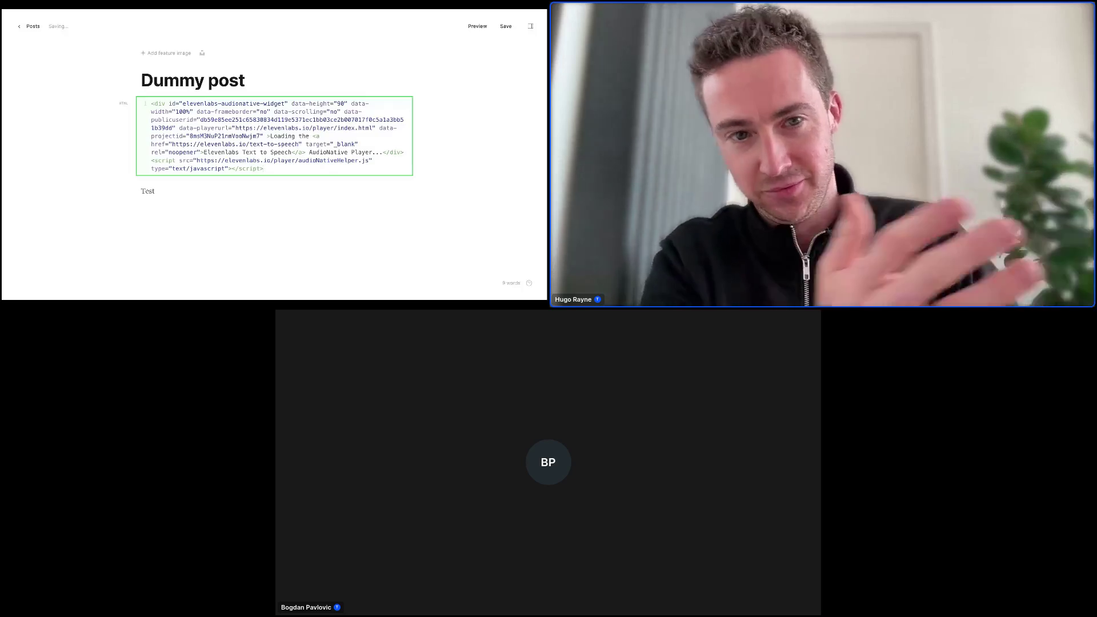
- Save the Dummy post draft and copy the link from its preview
{"action": "left_click", "coordinate": [506, 29]}
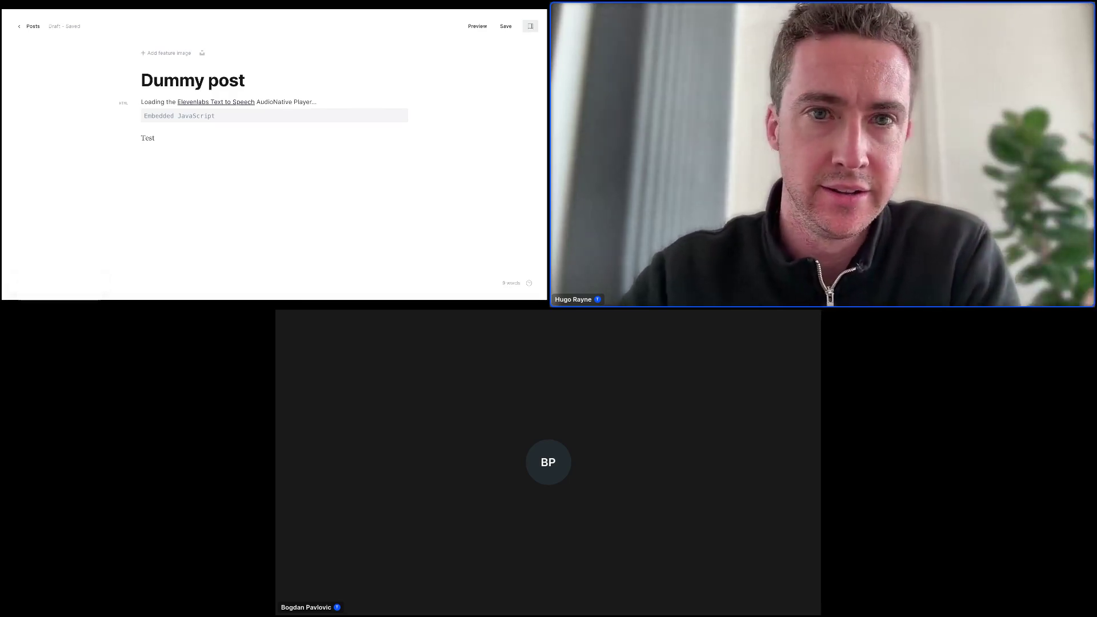
{"action": "left_click", "coordinate": [476, 27]}
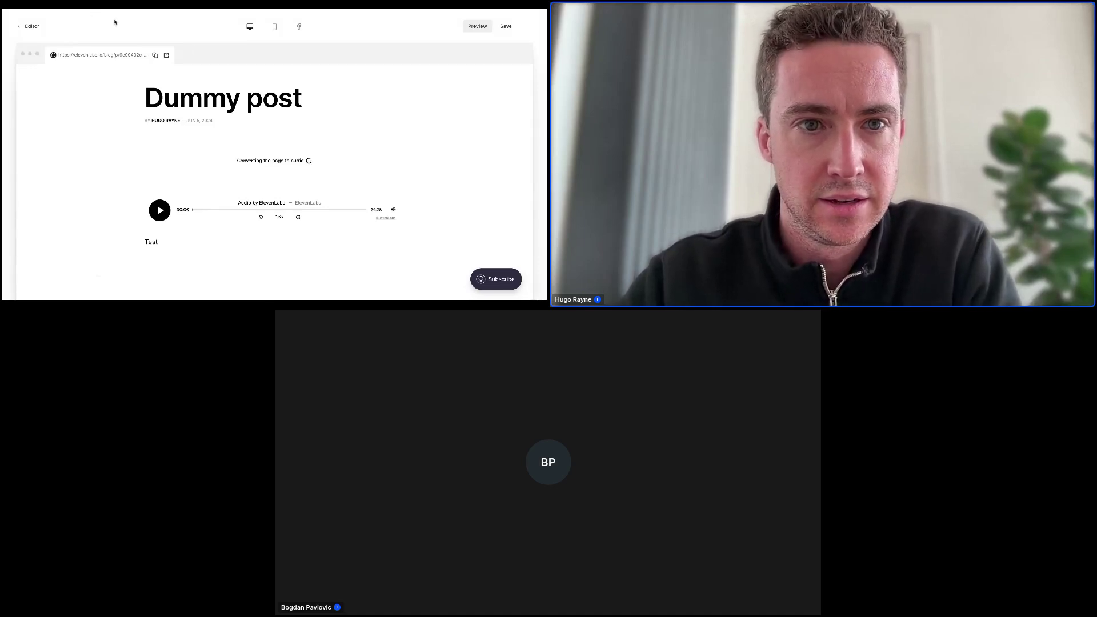
{"action": "left_click", "coordinate": [155, 56]}
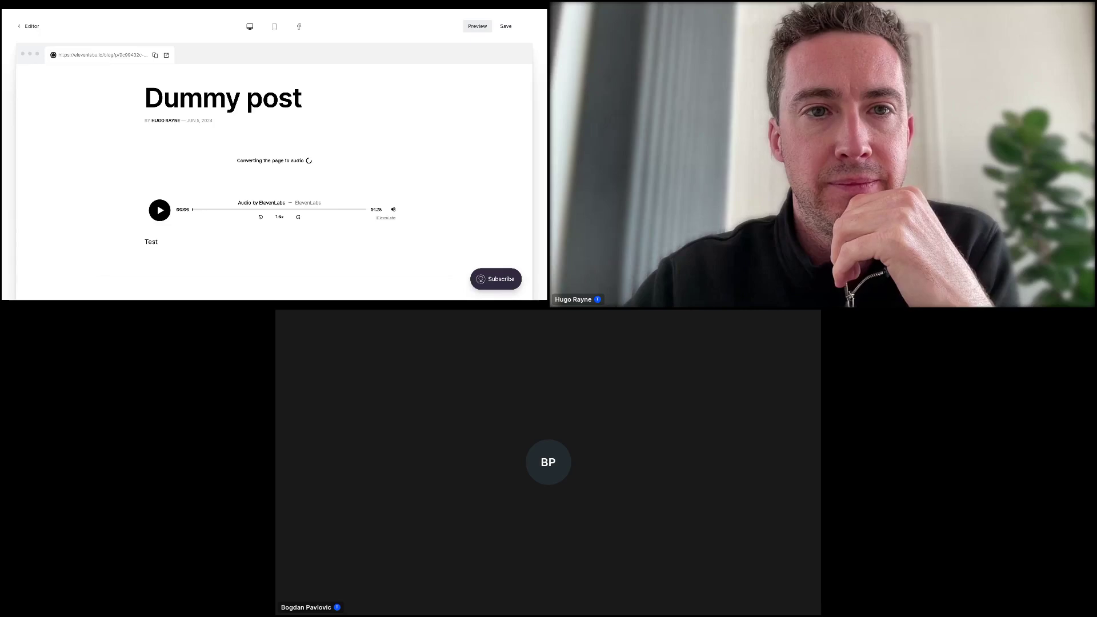
- Highlight the Dummy post title on the full preview page and start playing the embedded project narration
{"action": "scroll", "coordinate": [201, 119], "scroll_direction": "down", "scroll_amount": 1}
{"action": "scroll", "coordinate": [201, 119], "scroll_direction": "down", "scroll_amount": 2}
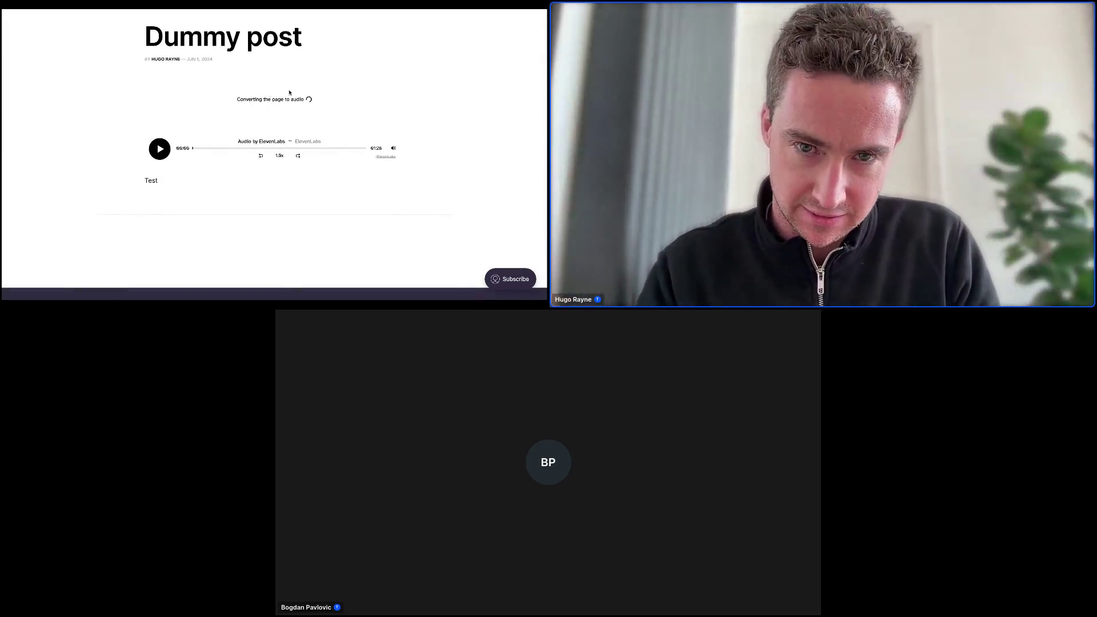
{"action": "left_click_drag", "start_coordinate": [150, 45], "coordinate": [230, 61]}
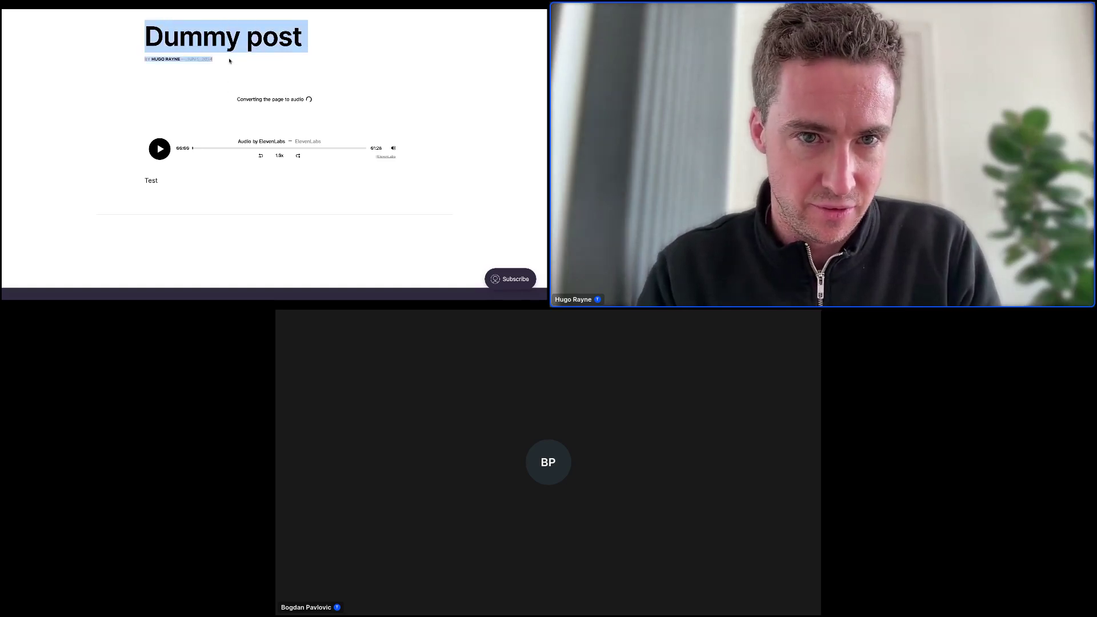
{"action": "left_click", "coordinate": [159, 149]}
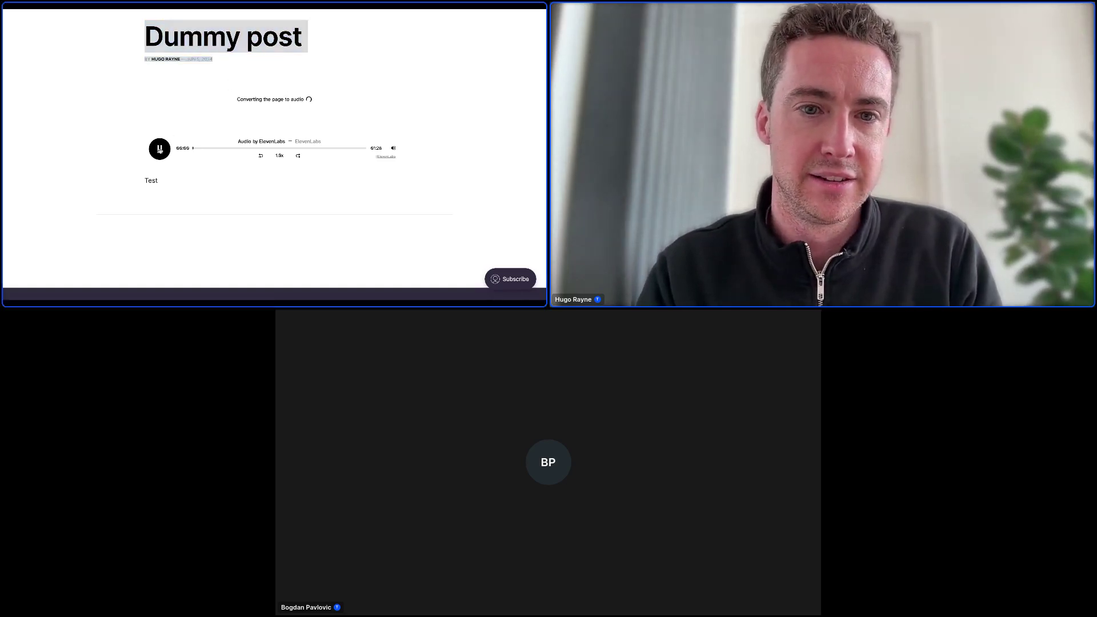